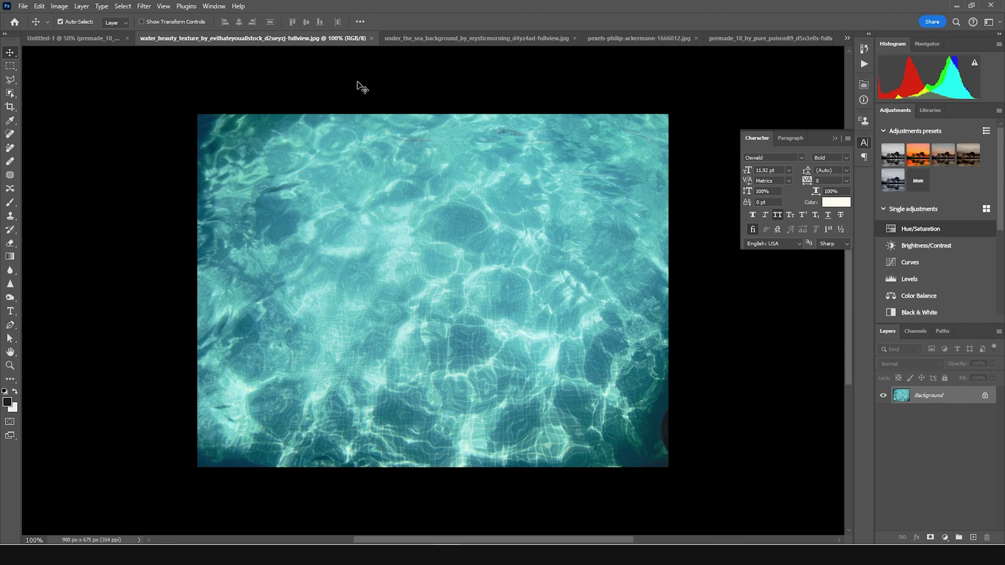
# Create a new 4×5 in, 300 ppi document and drag the sea-horizon photo into it
pyautogui.hotkey('ctrl', 'n')
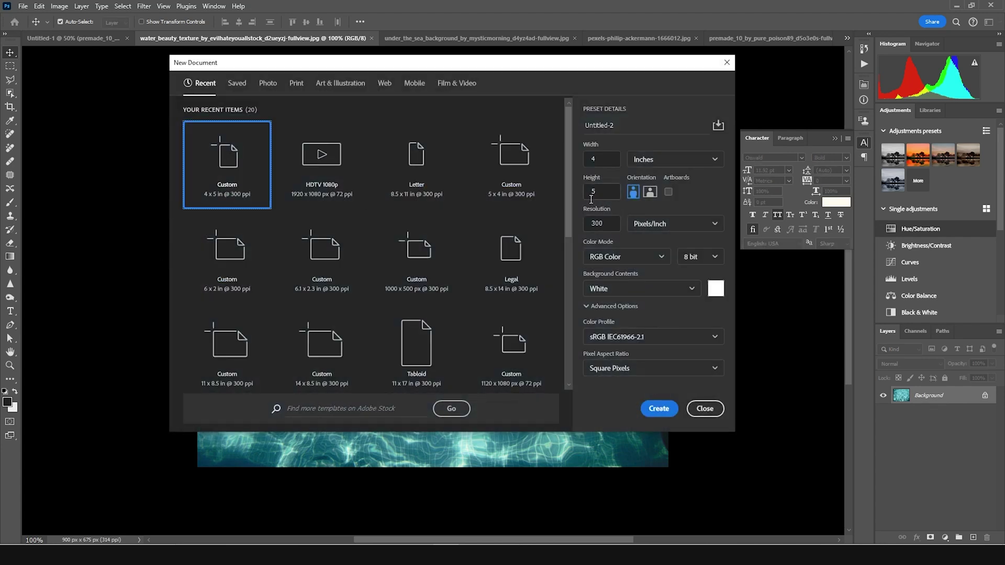
pyautogui.click(653, 416)
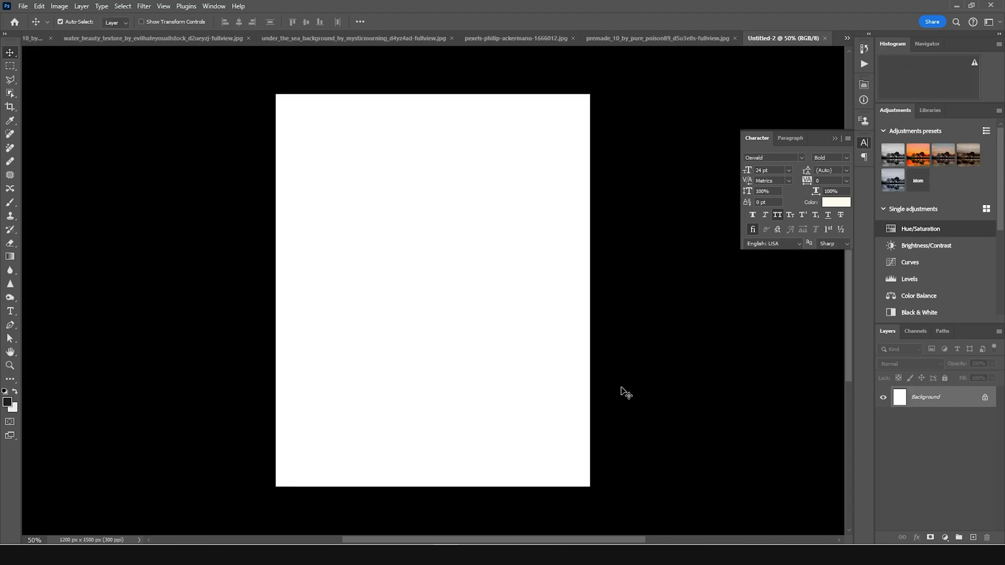
pyautogui.click(651, 40)
pyautogui.moveTo(576, 54); pyautogui.dragTo(442, 369)
# Scale the sea photo to span the full canvas width across the lower part
pyautogui.hotkey('ctrl', 't')
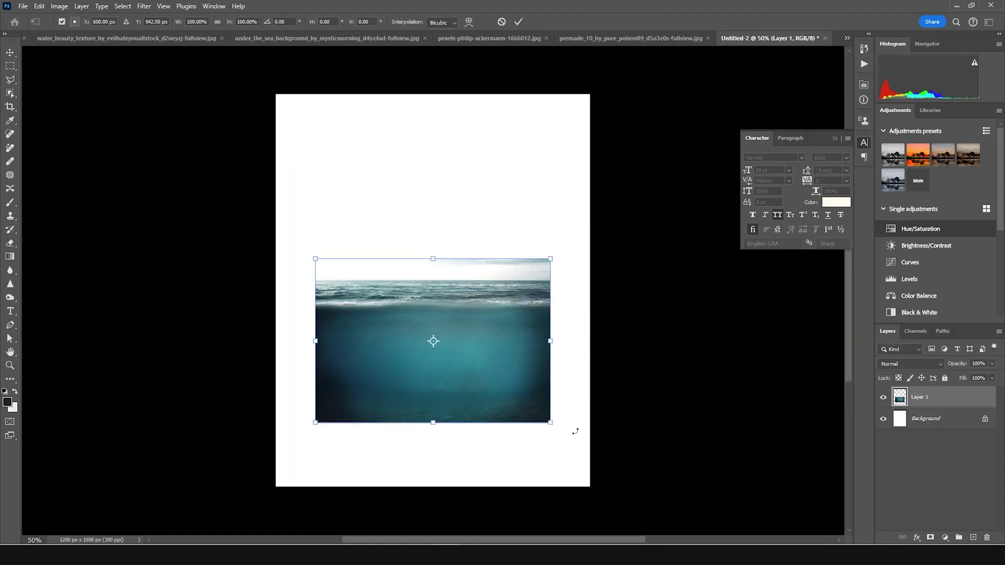
pyautogui.moveTo(546, 424); pyautogui.dragTo(596, 454)
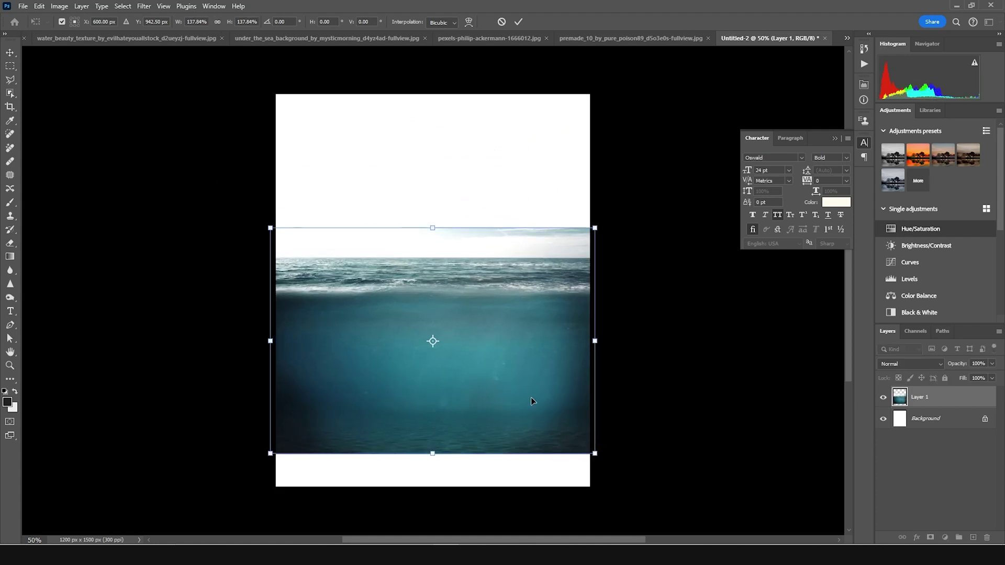
pyautogui.moveTo(517, 386); pyautogui.dragTo(518, 395)
pyautogui.moveTo(596, 467); pyautogui.dragTo(603, 478)
pyautogui.moveTo(526, 423); pyautogui.dragTo(526, 432)
pyautogui.press('Return')
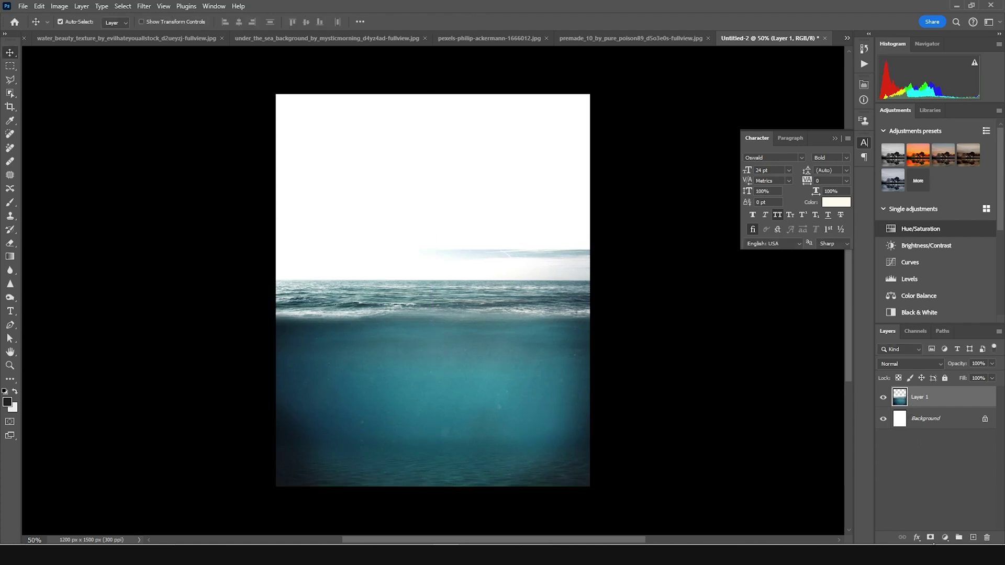
# Add a layer mask to Layer 1 and choose the Soft Round brush
pyautogui.click(930, 537)
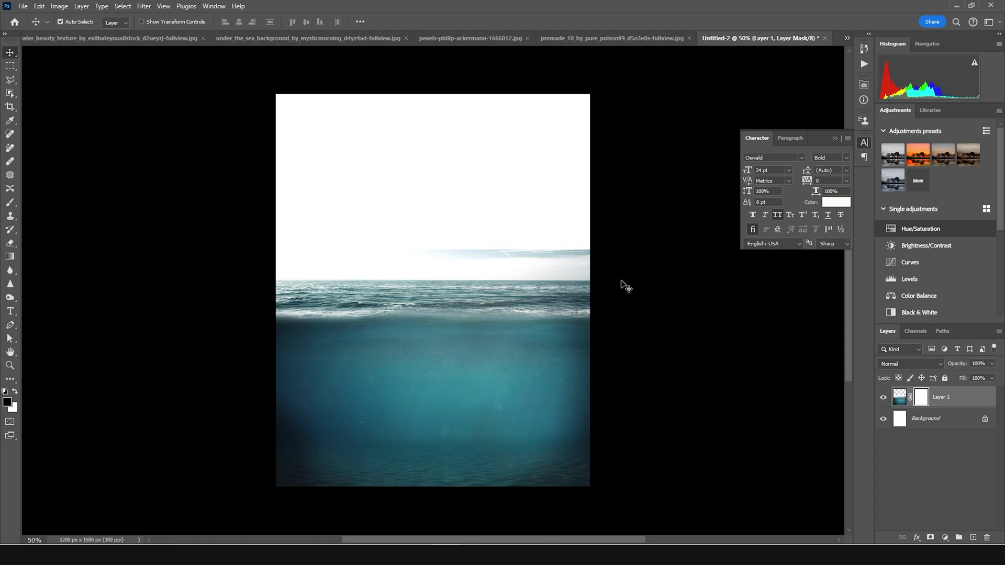
pyautogui.press('b')
pyautogui.click(75, 22)
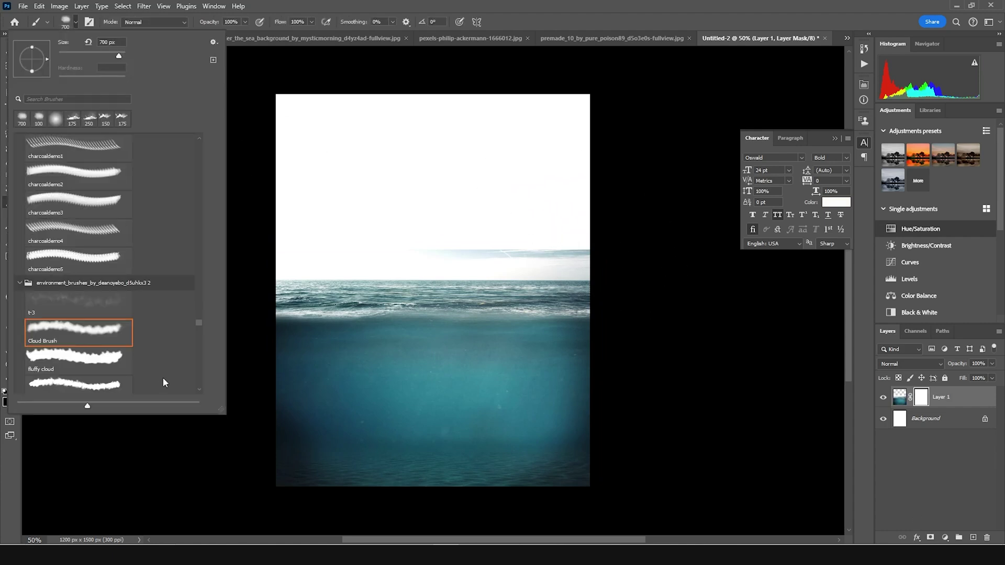
pyautogui.moveTo(196, 328); pyautogui.dragTo(190, 137)
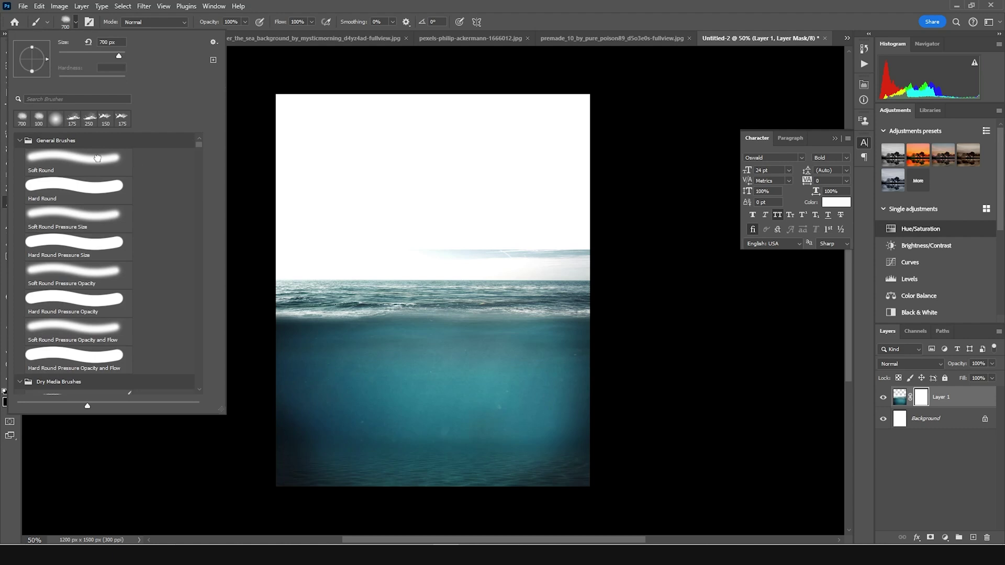
pyautogui.doubleClick(97, 158)
# Paint black across the mask's top so the sky fades into white, shrinking the brush
pyautogui.moveTo(280, 184); pyautogui.dragTo(605, 182)
pyautogui.press('[')
pyautogui.press('[')
pyautogui.press('[')
pyautogui.press('[')
pyautogui.moveTo(192, 237)
pyautogui.mouseDown()
pyautogui.moveTo(423, 253)
pyautogui.moveTo(243, 251)
pyautogui.moveTo(261, 256)
pyautogui.moveTo(535, 248)
pyautogui.moveTo(627, 234)
pyautogui.moveTo(597, 251)
pyautogui.moveTo(546, 254)
pyautogui.moveTo(175, 254)
pyautogui.moveTo(258, 269)
pyautogui.moveTo(273, 260)
pyautogui.moveTo(609, 246)
pyautogui.moveTo(290, 251)
pyautogui.moveTo(314, 262)
pyautogui.moveTo(242, 267)
pyautogui.moveTo(255, 252)
pyautogui.moveTo(370, 246)
pyautogui.moveTo(356, 254)
pyautogui.moveTo(605, 260)
pyautogui.mouseUp()
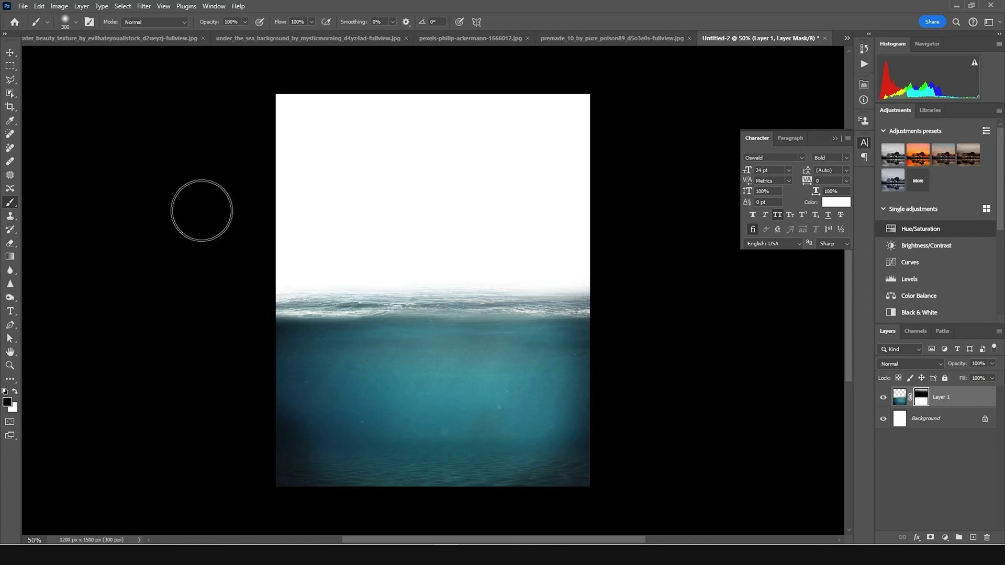
pyautogui.press('[')
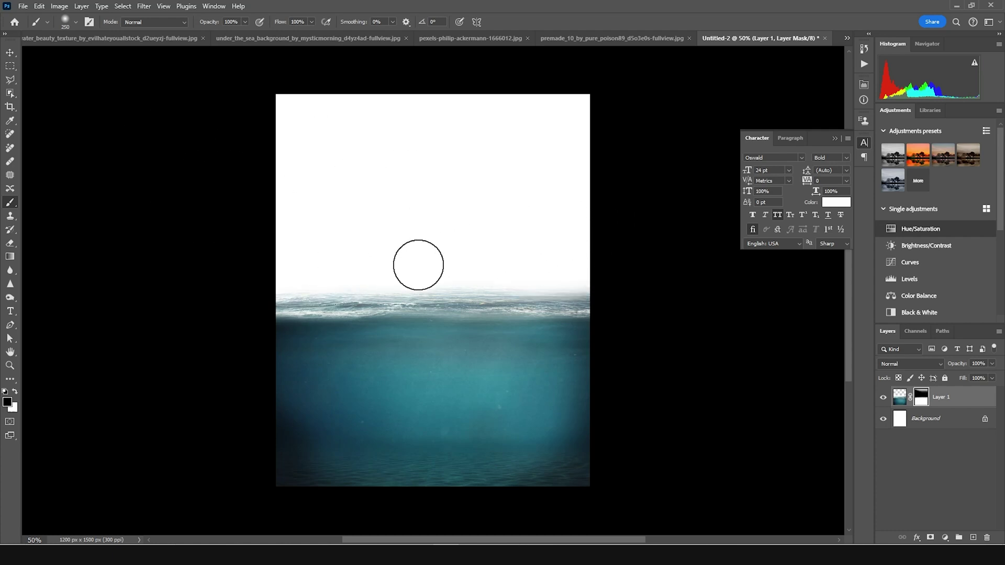
pyautogui.click(576, 38)
# Drag the underwater seagrass photo into the poster's lower half as Layer 2
pyautogui.click(486, 41)
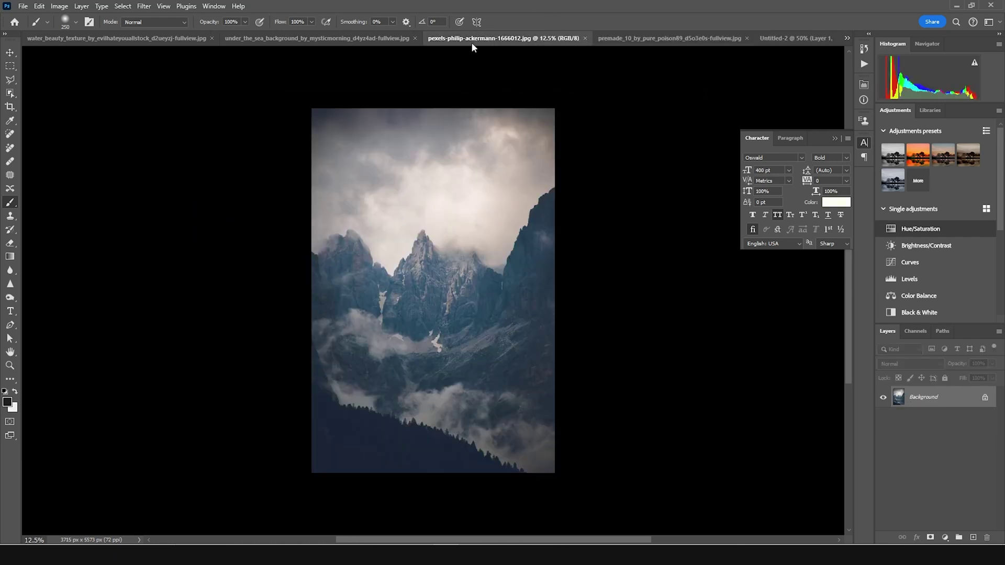
pyautogui.click(319, 39)
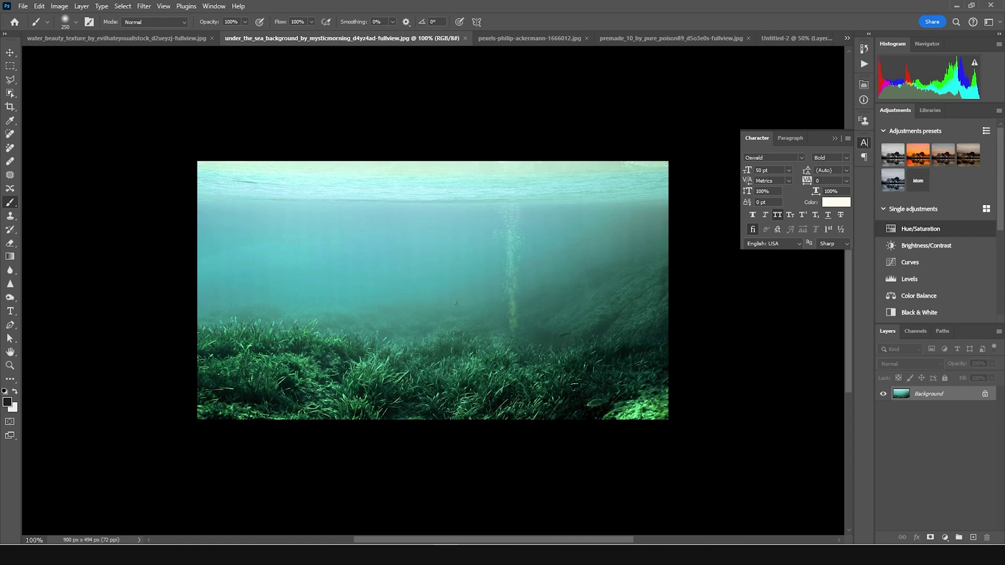
pyautogui.click(11, 53)
pyautogui.moveTo(521, 194); pyautogui.dragTo(790, 39)
pyautogui.moveTo(485, 365); pyautogui.dragTo(466, 390)
# Enlarge the seagrass photo to fill the lower canvas
pyautogui.hotkey('ctrl', 't')
pyautogui.moveTo(542, 462); pyautogui.dragTo(602, 490)
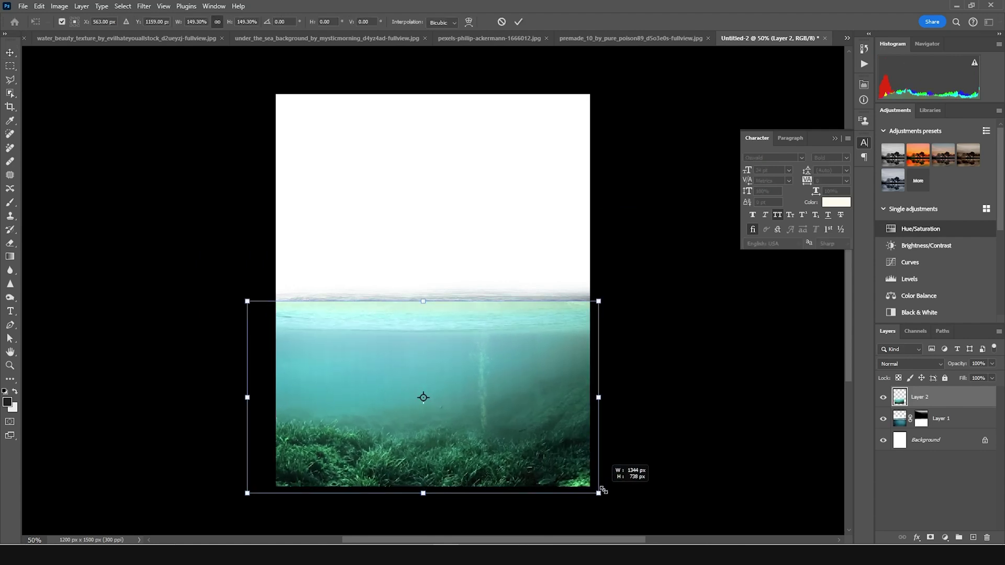
pyautogui.moveTo(545, 406)
pyautogui.mouseDown()
pyautogui.moveTo(545, 428)
pyautogui.moveTo(546, 411)
pyautogui.mouseUp()
pyautogui.moveTo(602, 498); pyautogui.dragTo(606, 496)
pyautogui.press('Return')
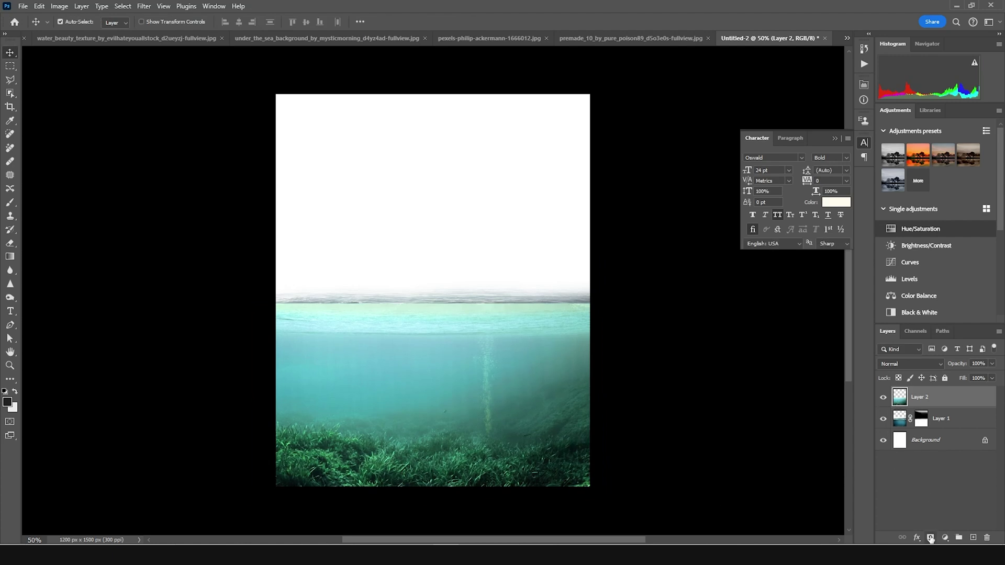
# Mask Layer 2 and brush black along the horizon to blend its top
pyautogui.click(931, 537)
pyautogui.press('b')
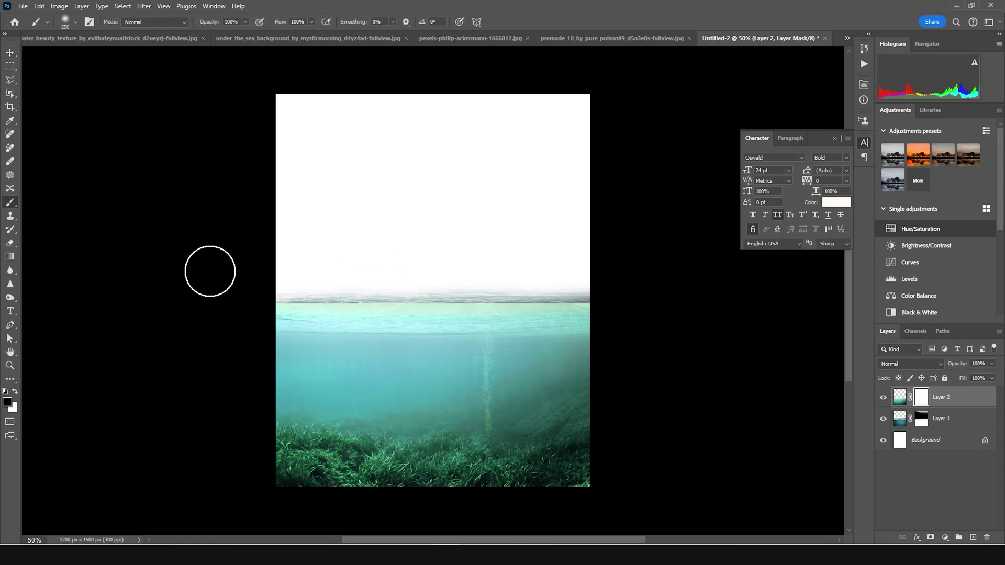
pyautogui.moveTo(282, 276)
pyautogui.mouseDown()
pyautogui.moveTo(370, 292)
pyautogui.moveTo(569, 291)
pyautogui.mouseUp()
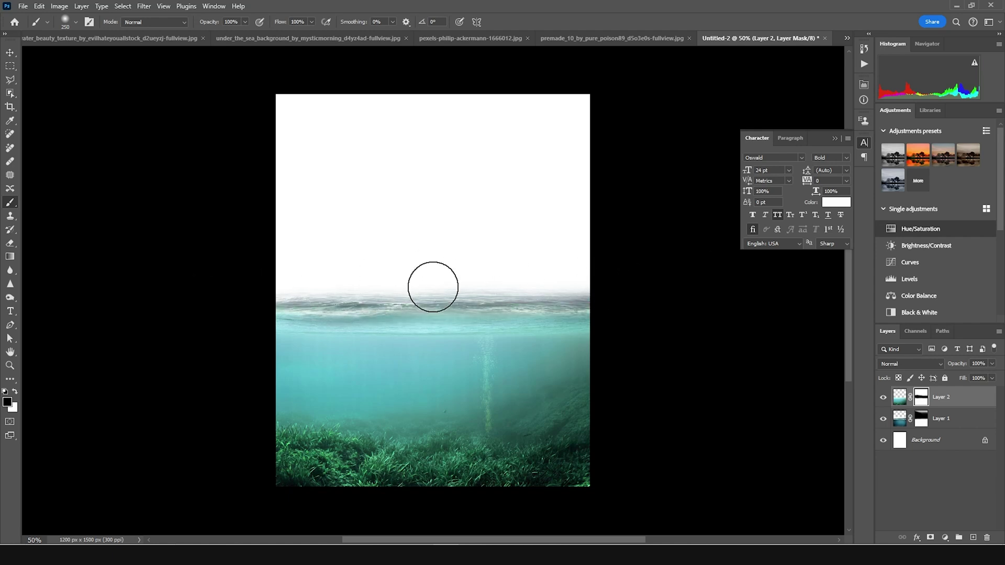
pyautogui.moveTo(528, 266)
pyautogui.mouseDown()
pyautogui.moveTo(440, 285)
pyautogui.moveTo(580, 287)
pyautogui.moveTo(532, 271)
pyautogui.moveTo(427, 292)
pyautogui.moveTo(334, 290)
pyautogui.moveTo(279, 258)
pyautogui.moveTo(239, 256)
pyautogui.moveTo(328, 283)
pyautogui.mouseUp()
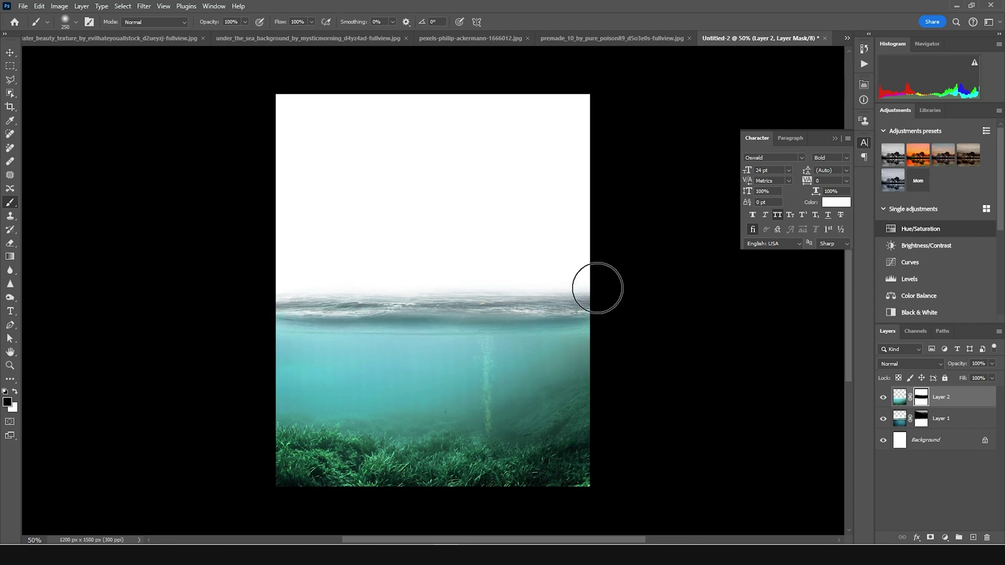
# Add a Hue/Saturation adjustment clipped to Layer 2 with saturation lowered to -29
pyautogui.click(899, 398)
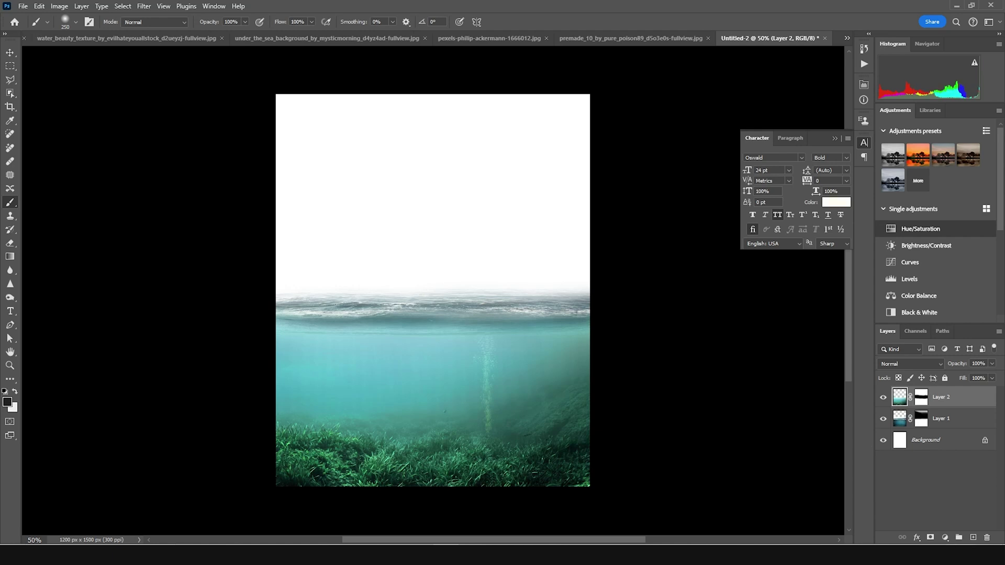
pyautogui.click(945, 538)
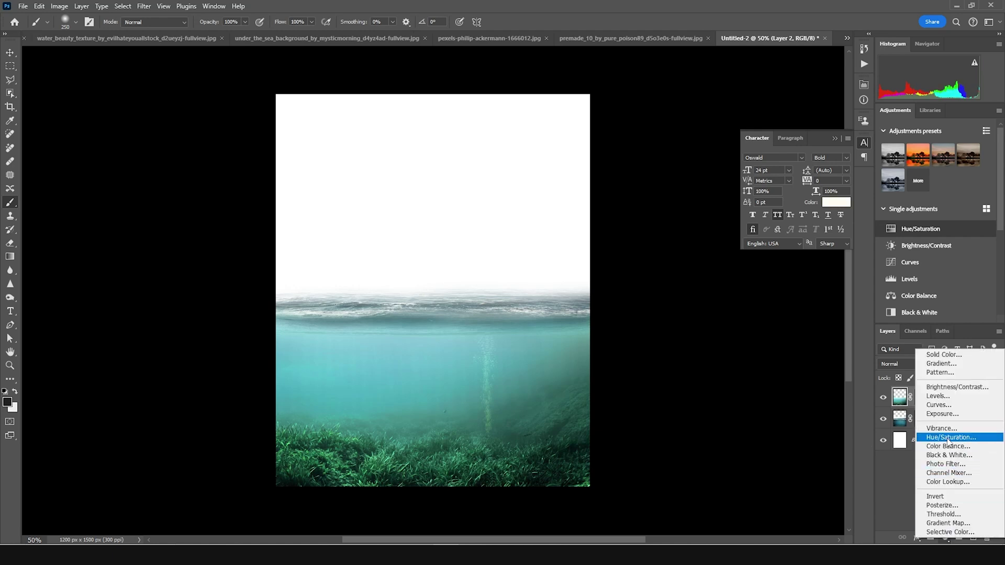
pyautogui.click(949, 438)
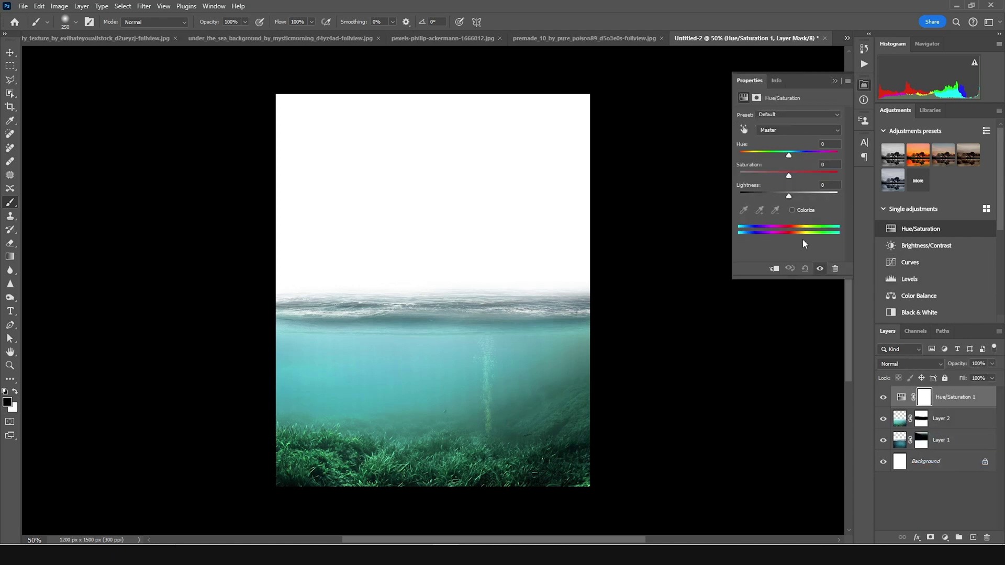
pyautogui.click(775, 269)
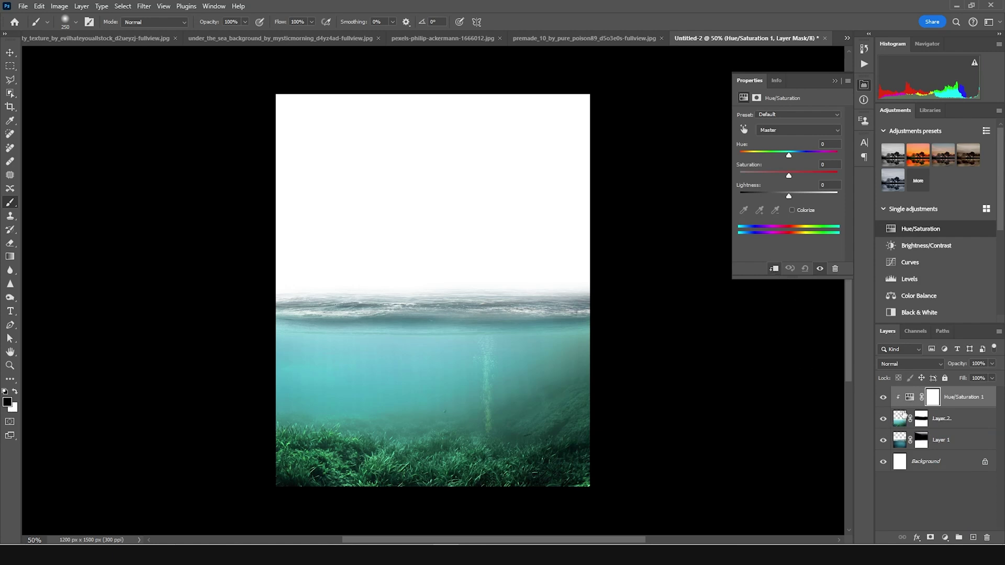
pyautogui.moveTo(785, 176); pyautogui.dragTo(769, 175)
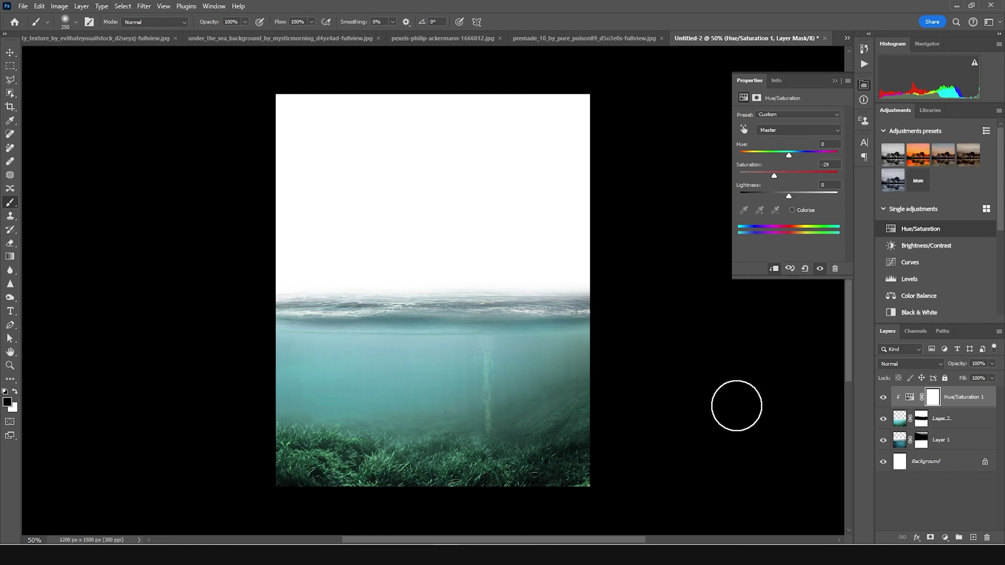
pyautogui.click(532, 35)
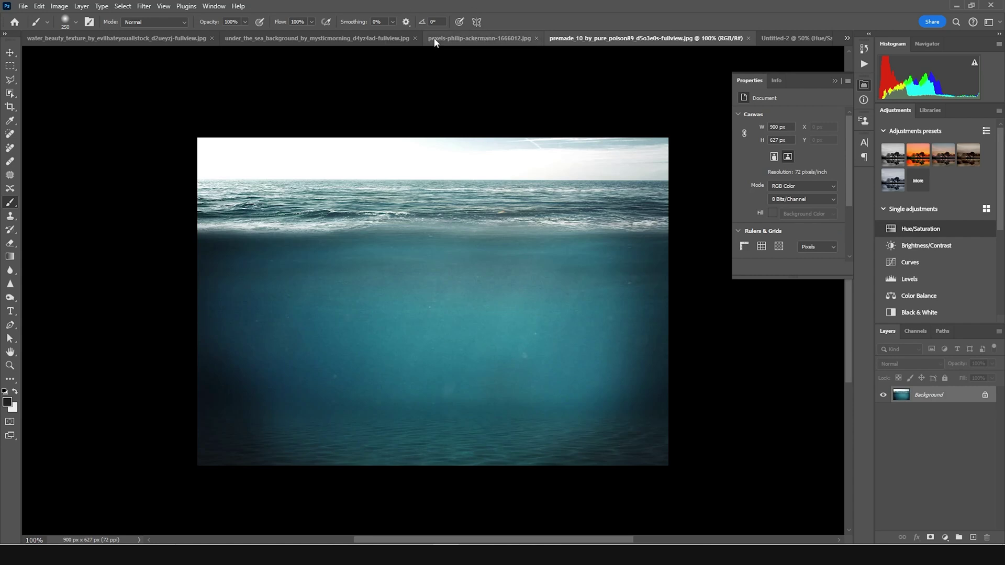
# Drag the mountain photo into the poster as Layer 3, beneath the sea layers
pyautogui.click(434, 40)
pyautogui.click(9, 54)
pyautogui.moveTo(563, 188); pyautogui.dragTo(418, 306)
pyautogui.moveTo(904, 449); pyautogui.dragTo(903, 470)
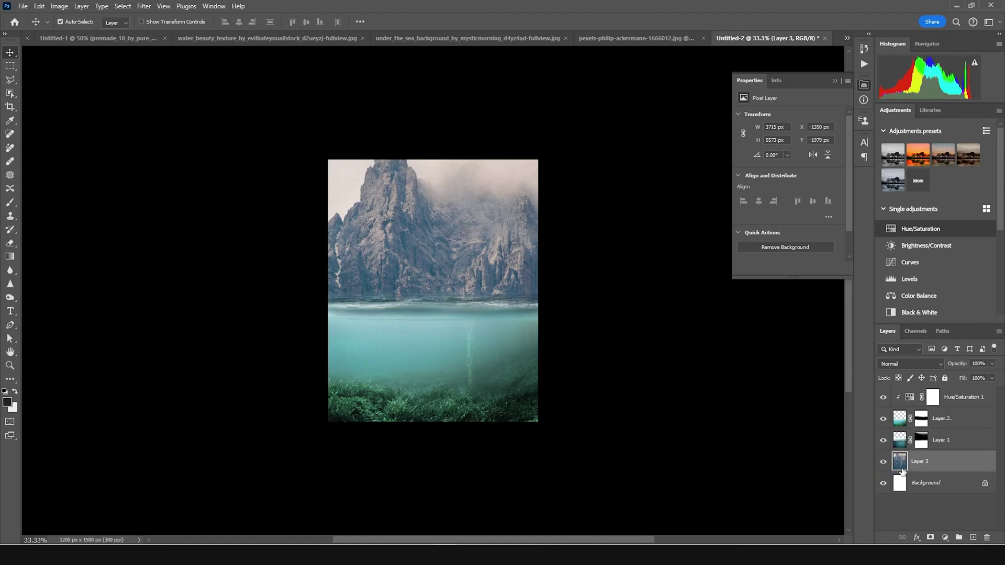
# Resize the mountain photo to 1689×2533 px to fill the poster
pyautogui.hotkey('ctrl', 't')
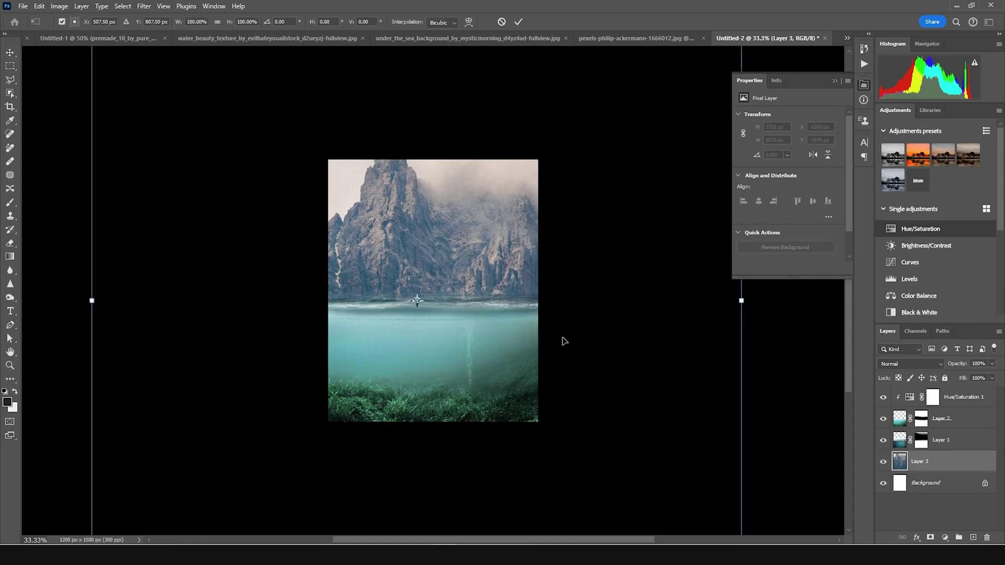
pyautogui.hotkey('ctrl', '-')
pyautogui.hotkey('ctrl', '-')
pyautogui.hotkey('ctrl', '-')
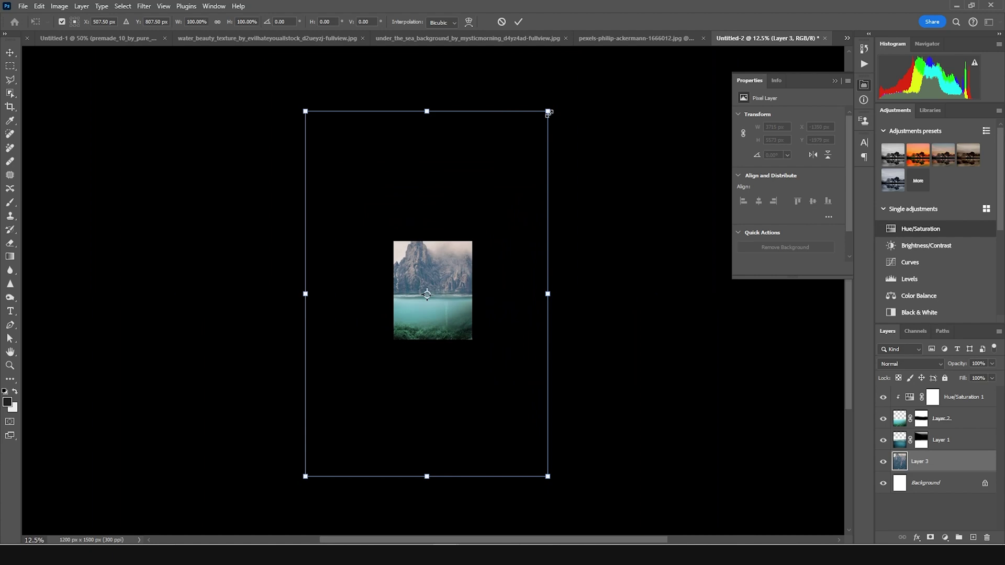
pyautogui.moveTo(549, 113); pyautogui.dragTo(520, 237)
pyautogui.moveTo(445, 283); pyautogui.dragTo(445, 293)
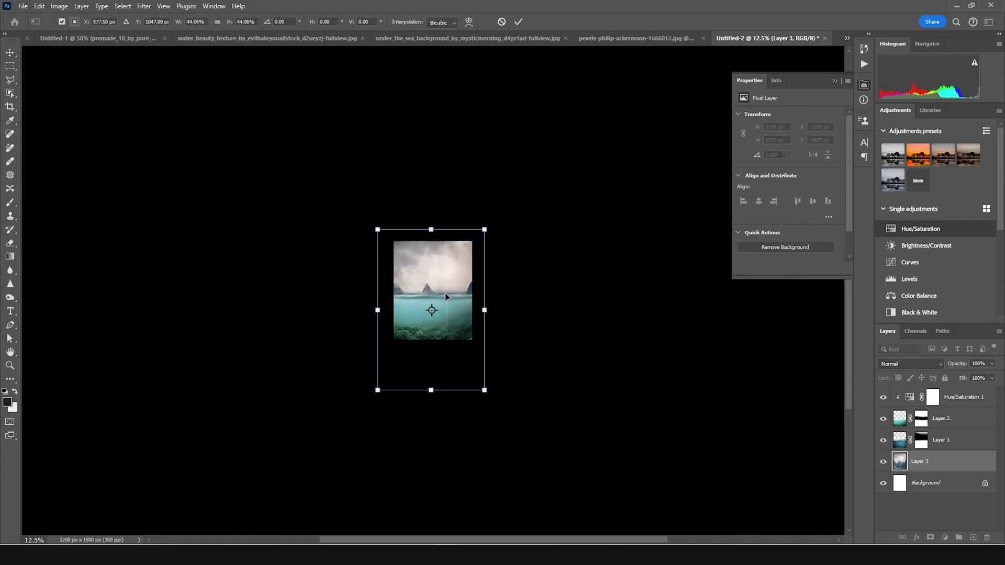
pyautogui.hotkey('ctrl', '+')
pyautogui.hotkey('ctrl', '+')
pyautogui.hotkey('ctrl', '+')
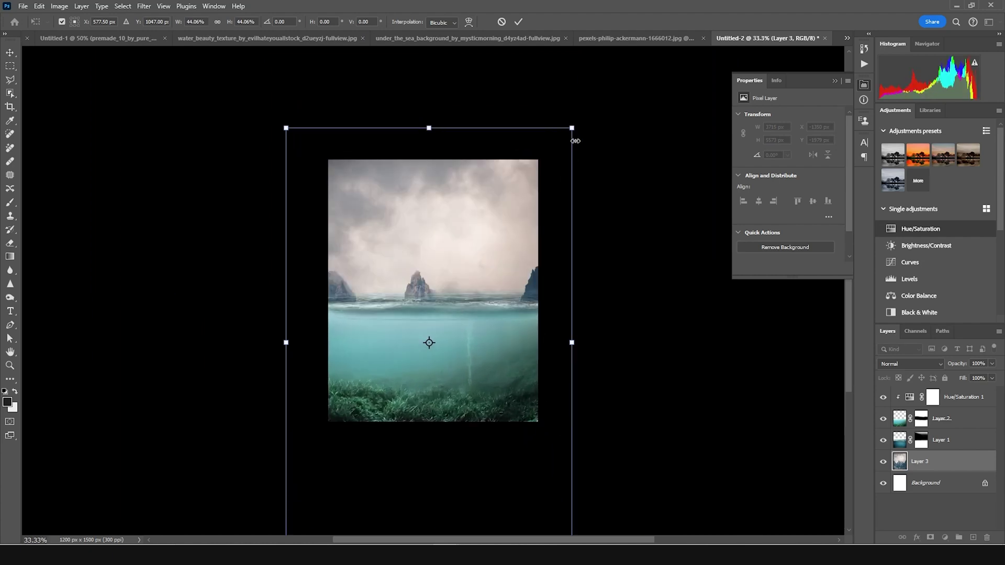
pyautogui.moveTo(574, 125)
pyautogui.mouseDown()
pyautogui.moveTo(603, 96)
pyautogui.moveTo(577, 119)
pyautogui.mouseUp()
pyautogui.moveTo(477, 274); pyautogui.dragTo(484, 260)
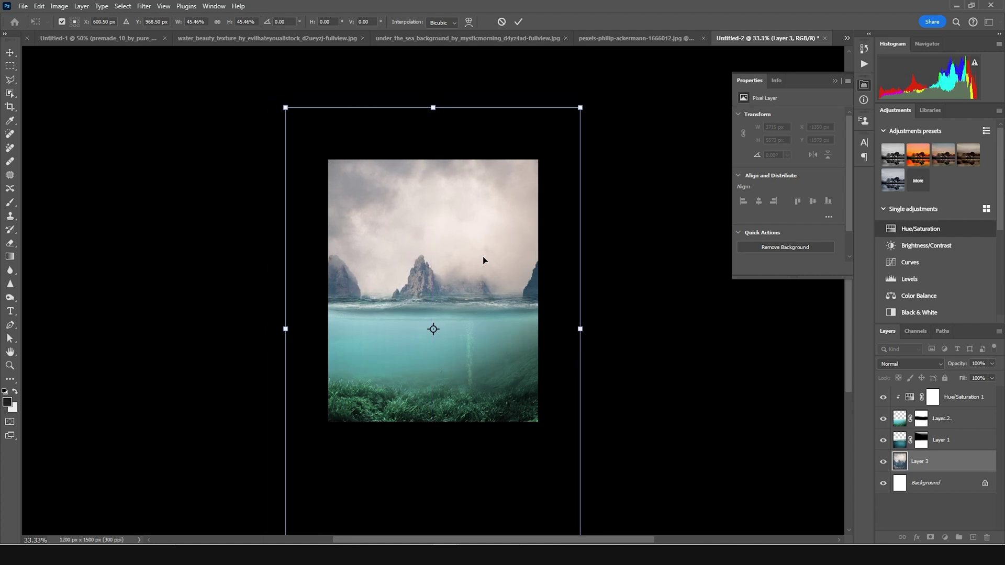
pyautogui.press('Return')
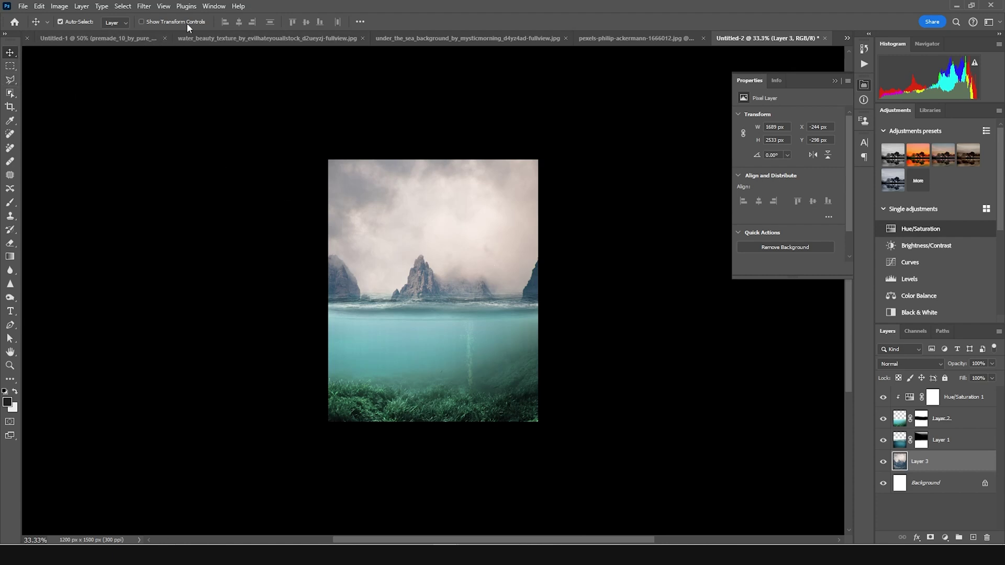
# Drag the player photo into the poster as Layer 4 at the top of the stack
pyautogui.click(848, 39)
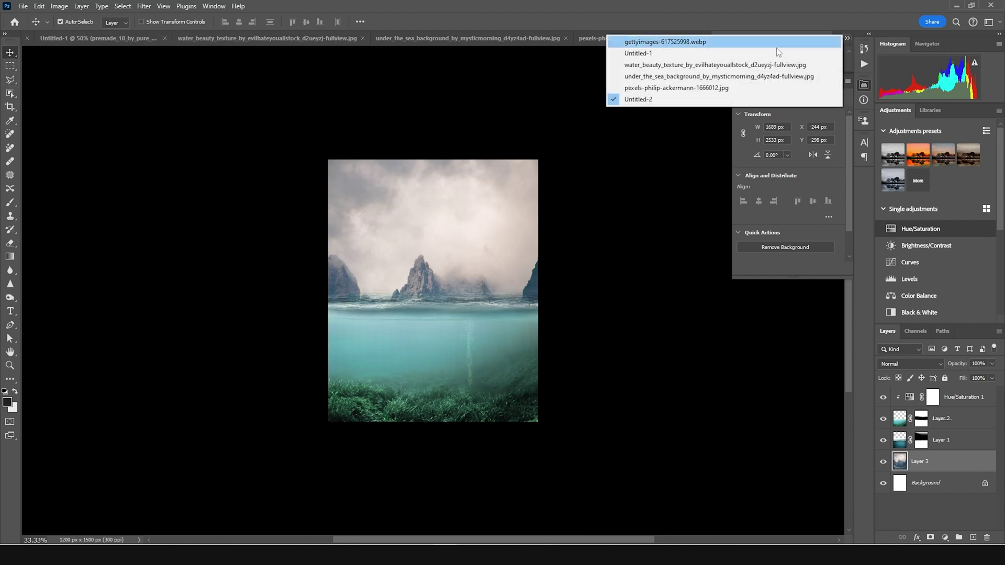
pyautogui.click(672, 43)
pyautogui.moveTo(477, 288); pyautogui.dragTo(601, 44)
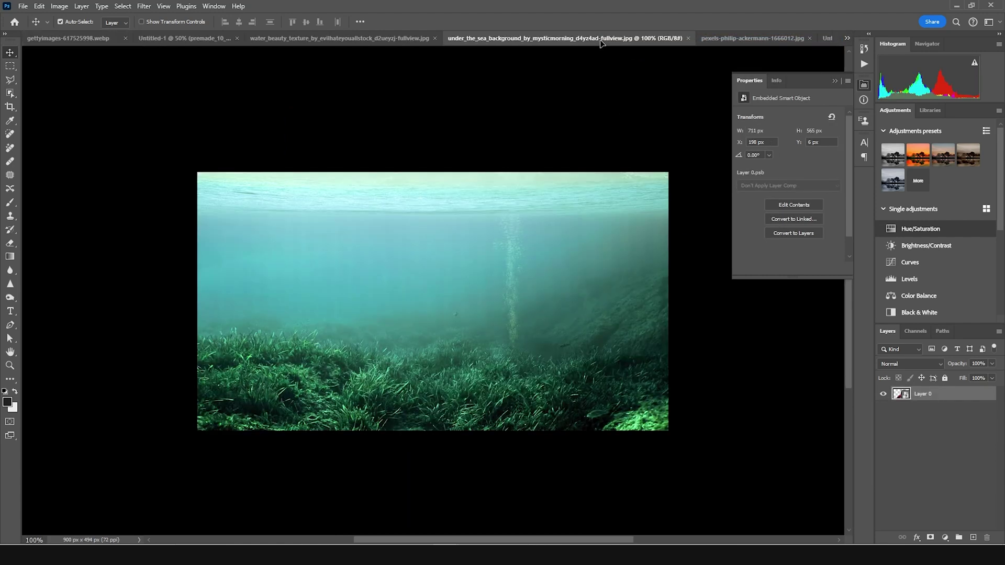
pyautogui.moveTo(827, 42); pyautogui.dragTo(465, 291)
pyautogui.moveTo(903, 474); pyautogui.dragTo(914, 397)
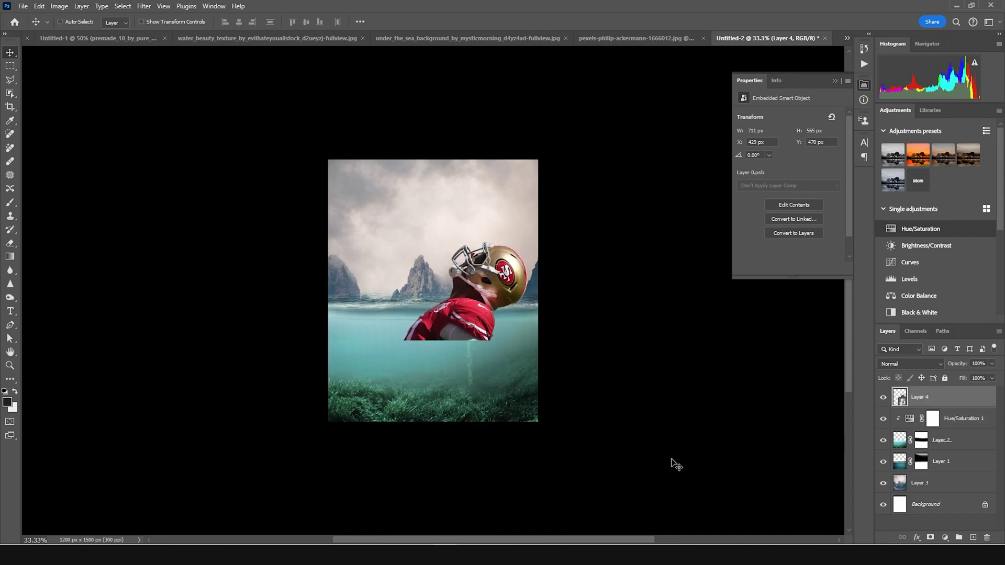
# Scale the player to 42.68% and rotate -20.29°, helmet at the waterline
pyautogui.hotkey('ctrl', 't')
pyautogui.moveTo(530, 343); pyautogui.dragTo(575, 370)
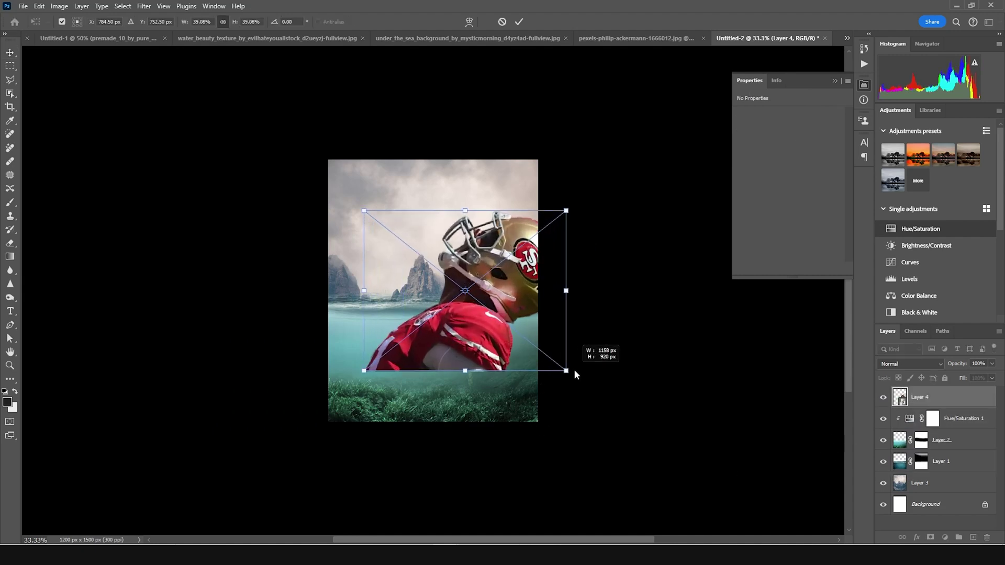
pyautogui.moveTo(597, 204); pyautogui.dragTo(553, 164)
pyautogui.moveTo(489, 280); pyautogui.dragTo(448, 320)
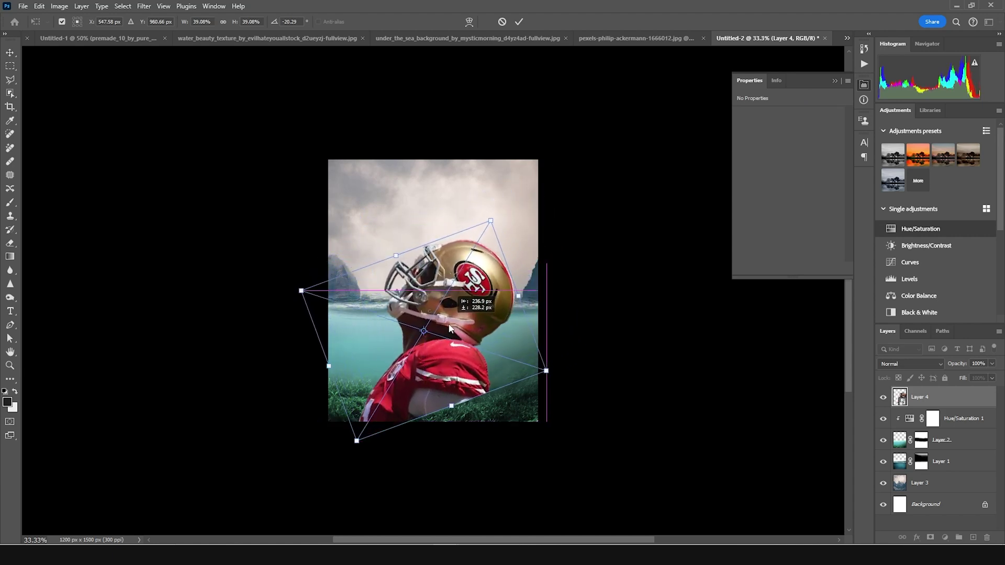
pyautogui.moveTo(546, 370); pyautogui.dragTo(560, 376)
pyautogui.moveTo(489, 330); pyautogui.dragTo(491, 346)
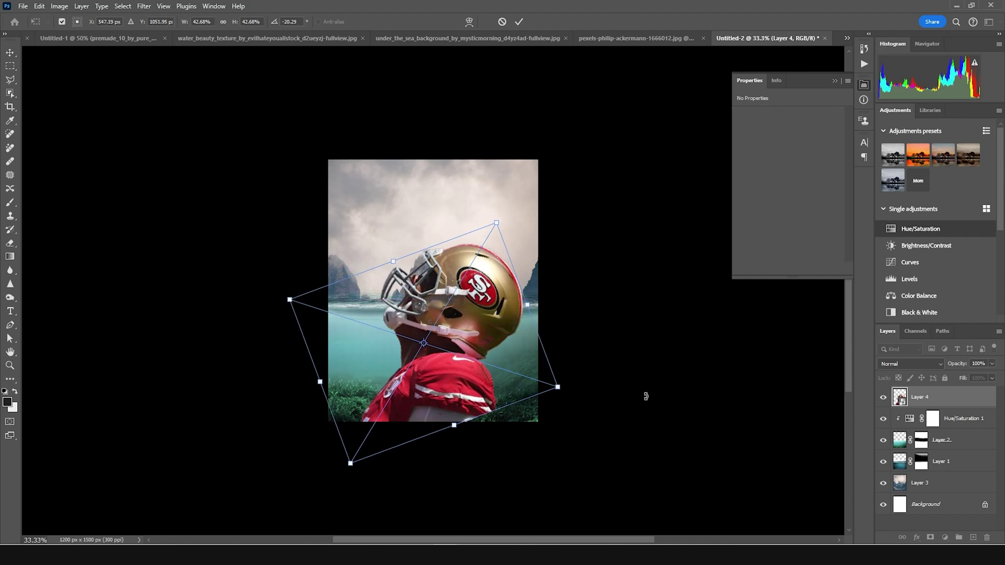
pyautogui.press('Return')
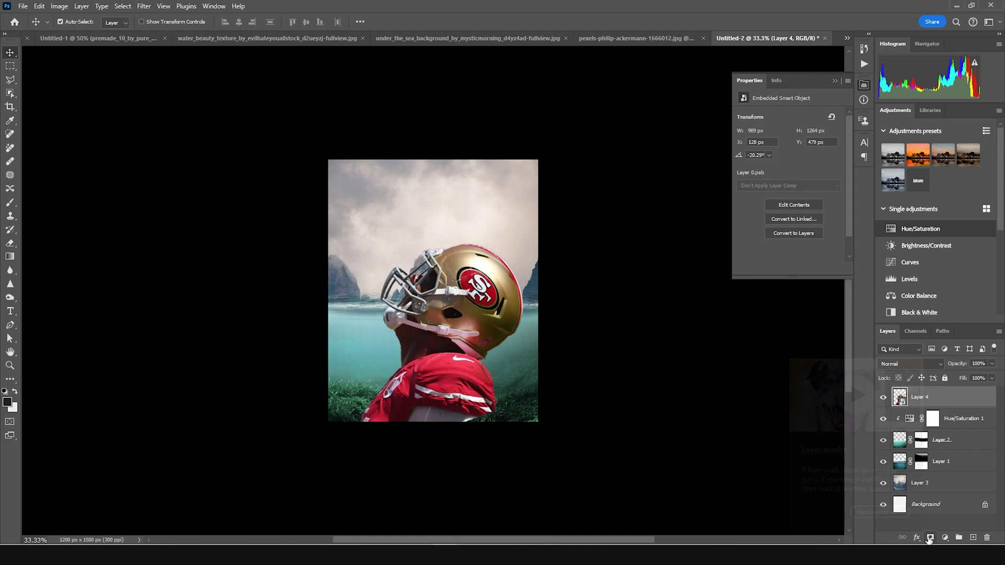
# Add a layer mask to the player layer and set its opacity to 32%
pyautogui.click(929, 540)
pyautogui.click(992, 363)
pyautogui.click(960, 376)
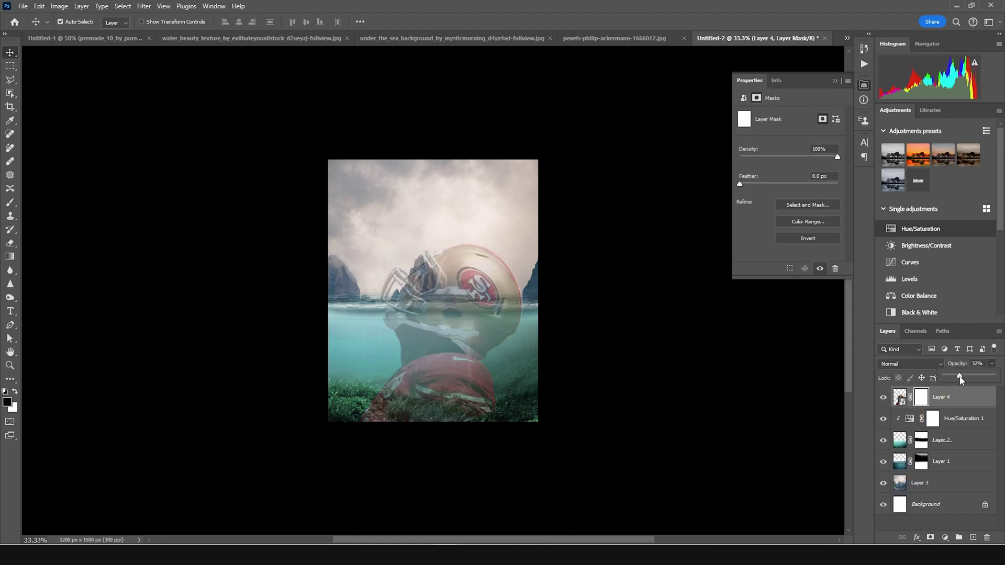
pyautogui.hotkey('ctrl', '+')
pyautogui.hotkey('ctrl', '+')
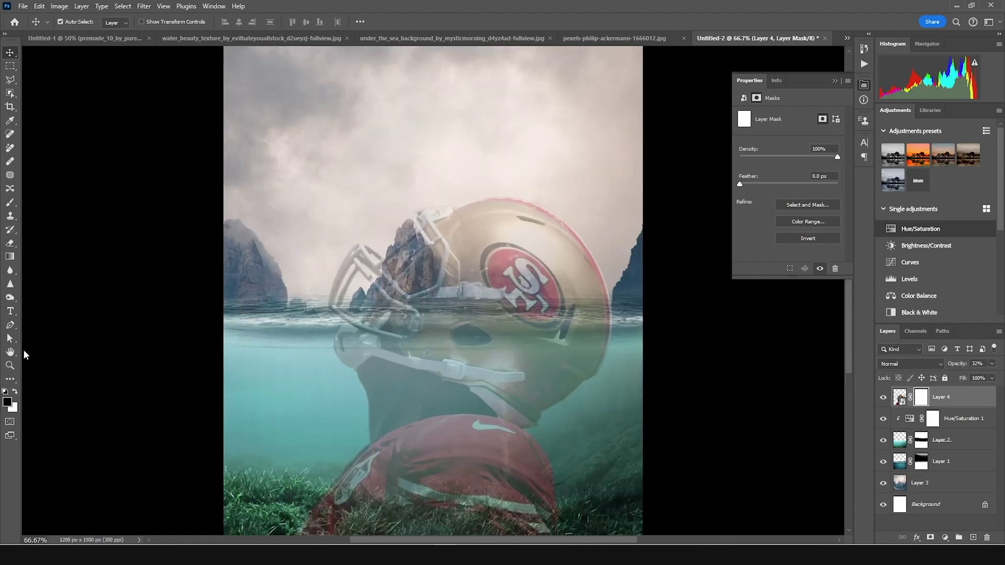
# Mask out the player above the waterline with a round brush, then duplicate the layer
pyautogui.press('b')
pyautogui.click(77, 23)
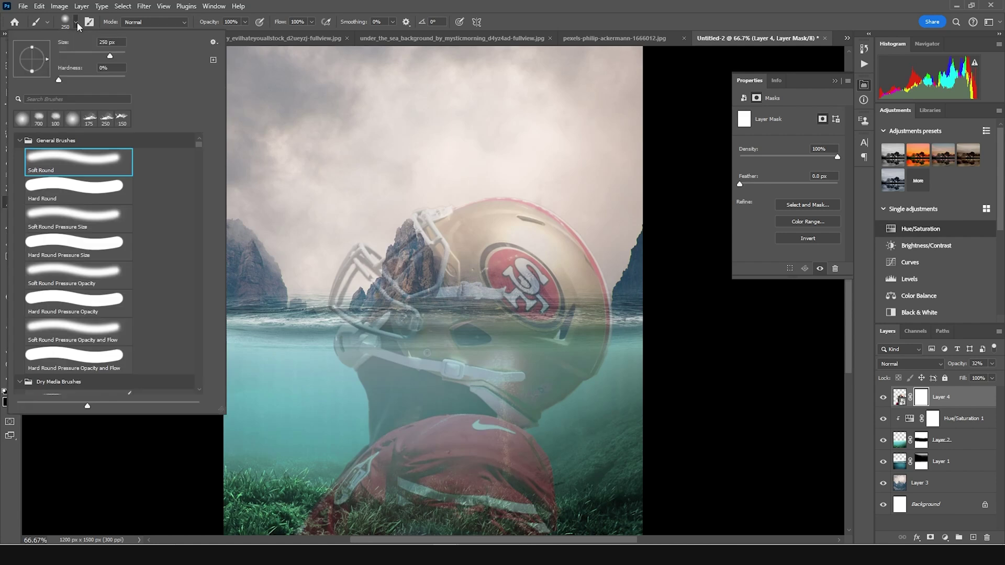
pyautogui.doubleClick(110, 193)
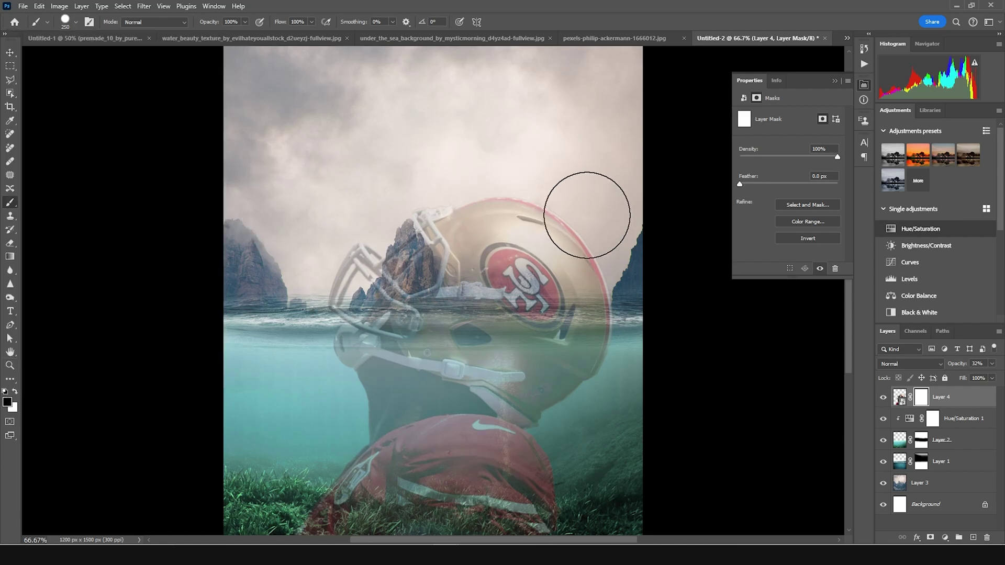
pyautogui.moveTo(588, 209)
pyautogui.mouseDown()
pyautogui.moveTo(516, 202)
pyautogui.moveTo(312, 228)
pyautogui.mouseUp()
pyautogui.moveTo(252, 261)
pyautogui.mouseDown()
pyautogui.moveTo(325, 265)
pyautogui.moveTo(296, 287)
pyautogui.moveTo(323, 287)
pyautogui.moveTo(328, 299)
pyautogui.moveTo(597, 298)
pyautogui.moveTo(456, 237)
pyautogui.moveTo(550, 304)
pyautogui.moveTo(345, 287)
pyautogui.moveTo(459, 296)
pyautogui.mouseUp()
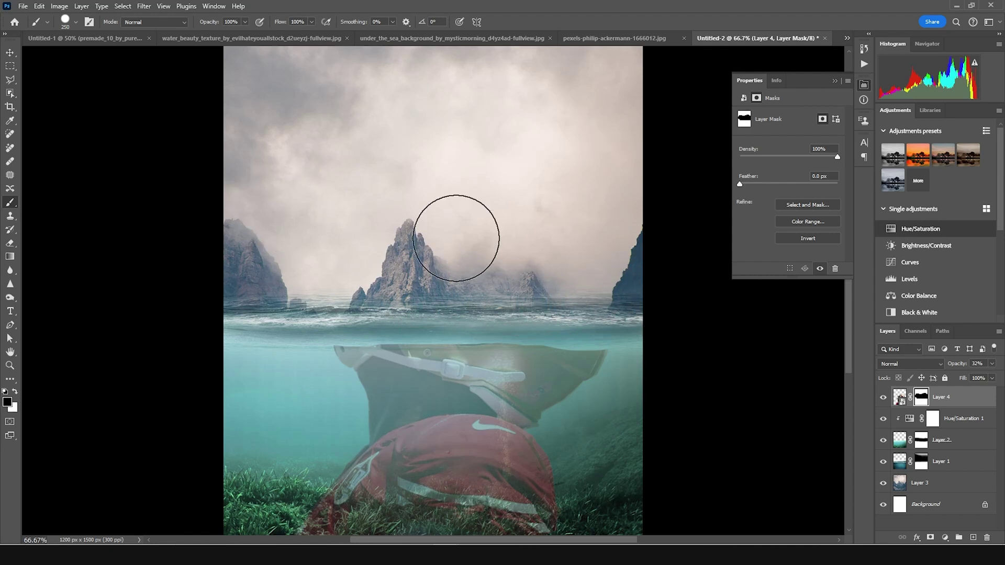
pyautogui.click(901, 400)
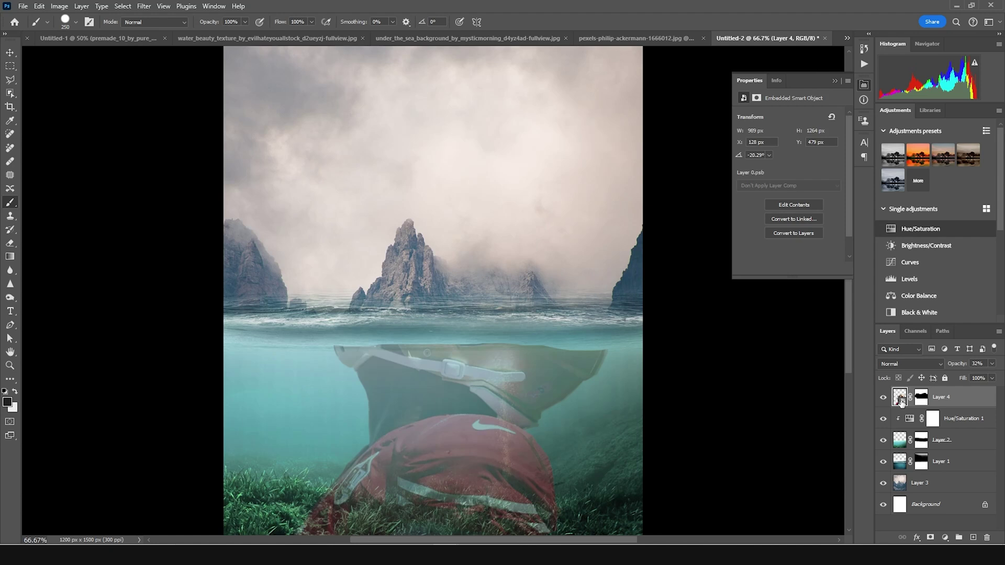
pyautogui.hotkey('ctrl', 'j')
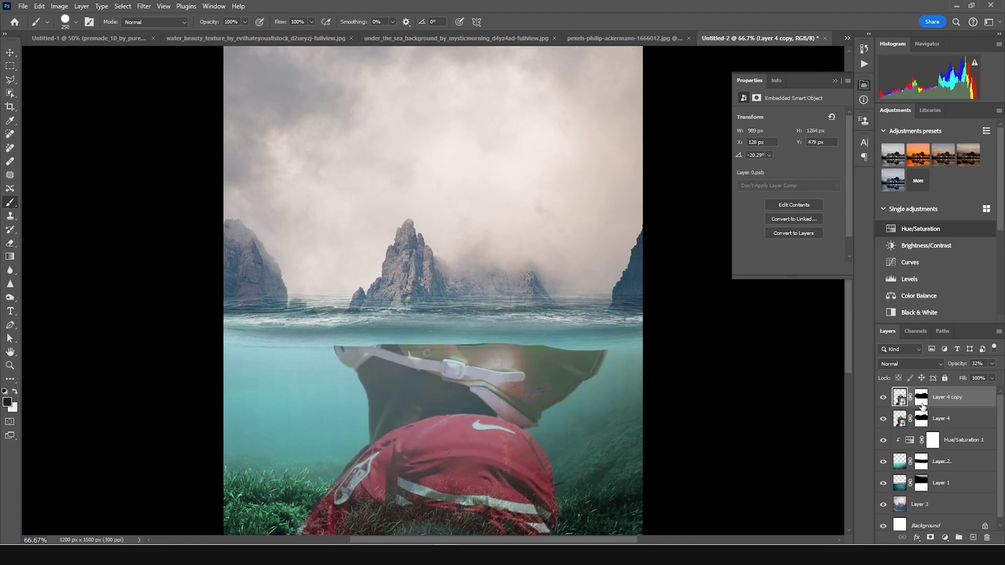
# Replace Layer 4 copy's mask with one made from Layer 4's mask selection
pyautogui.hotkey('ctrl', 'z')
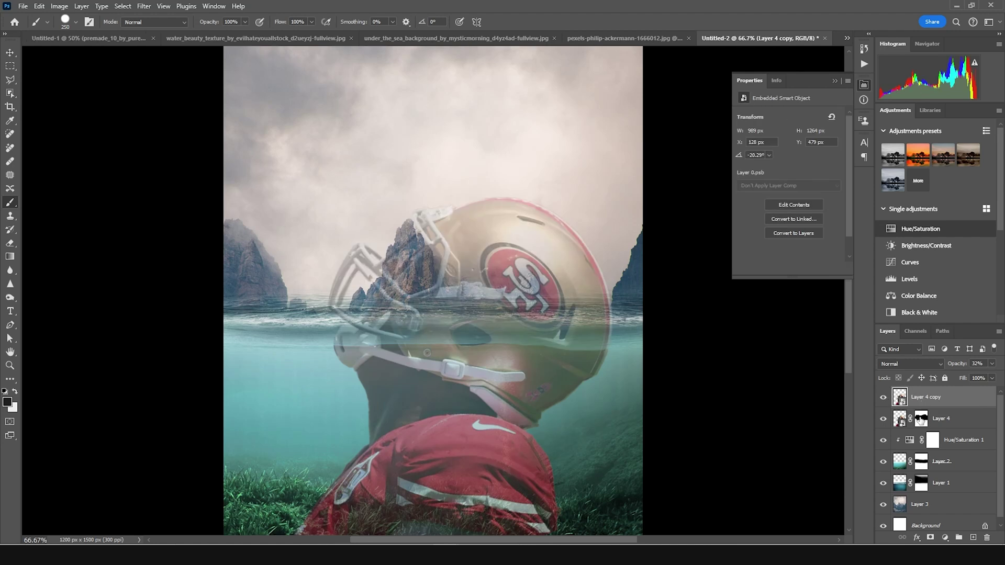
pyautogui.click(921, 419)
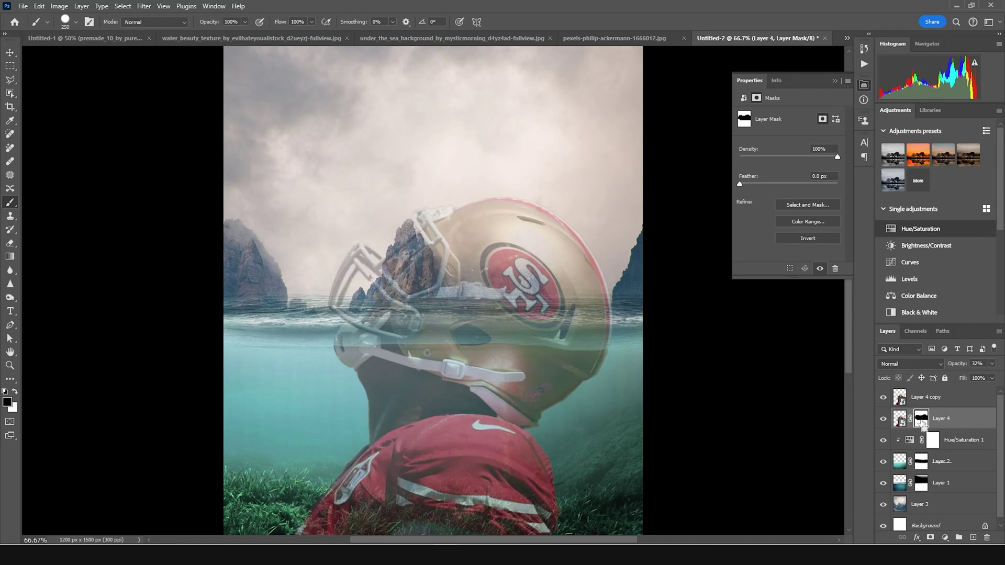
pyautogui.keyDown('ctrl'); pyautogui.click(924, 426); pyautogui.keyUp('ctrl')
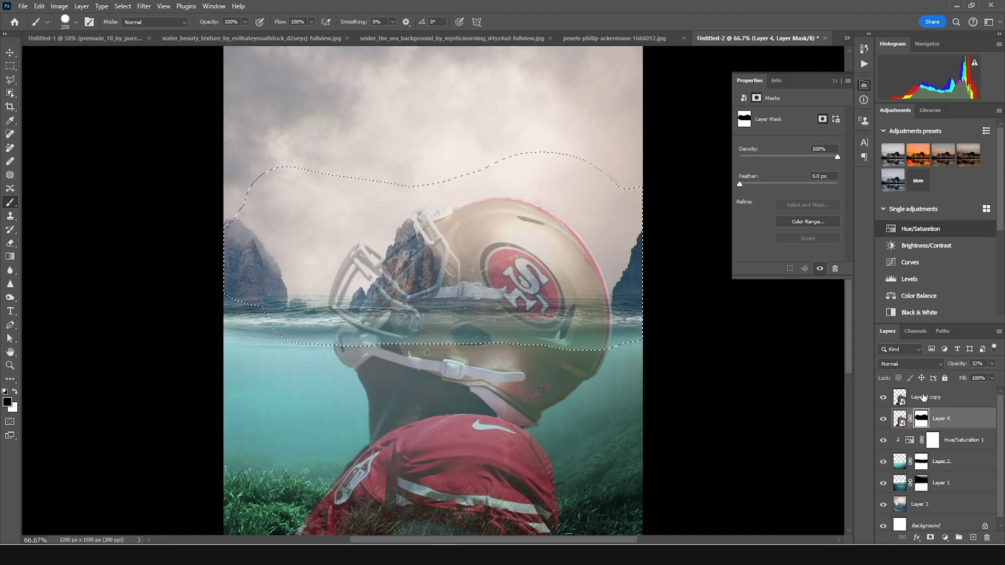
pyautogui.click(933, 399)
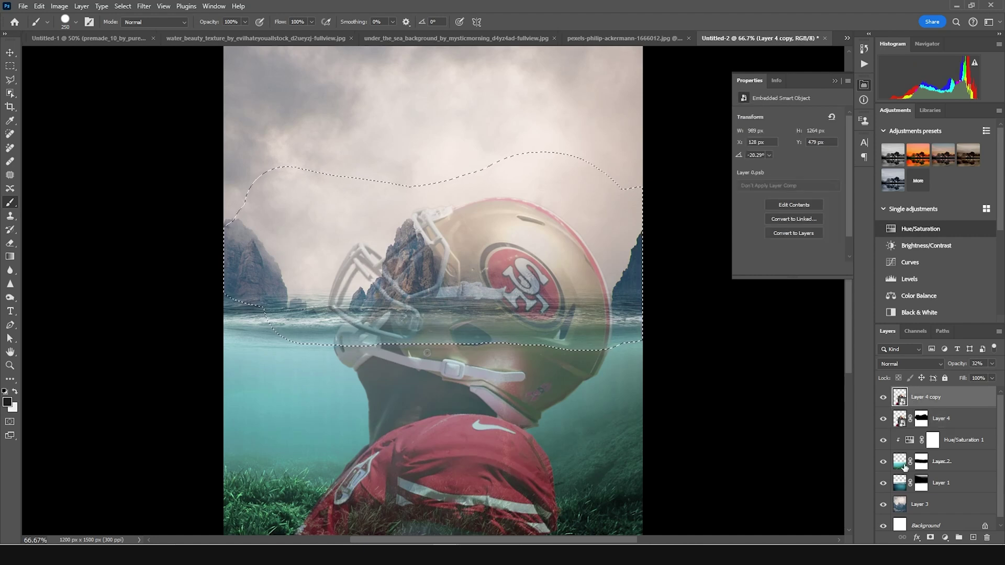
pyautogui.click(930, 539)
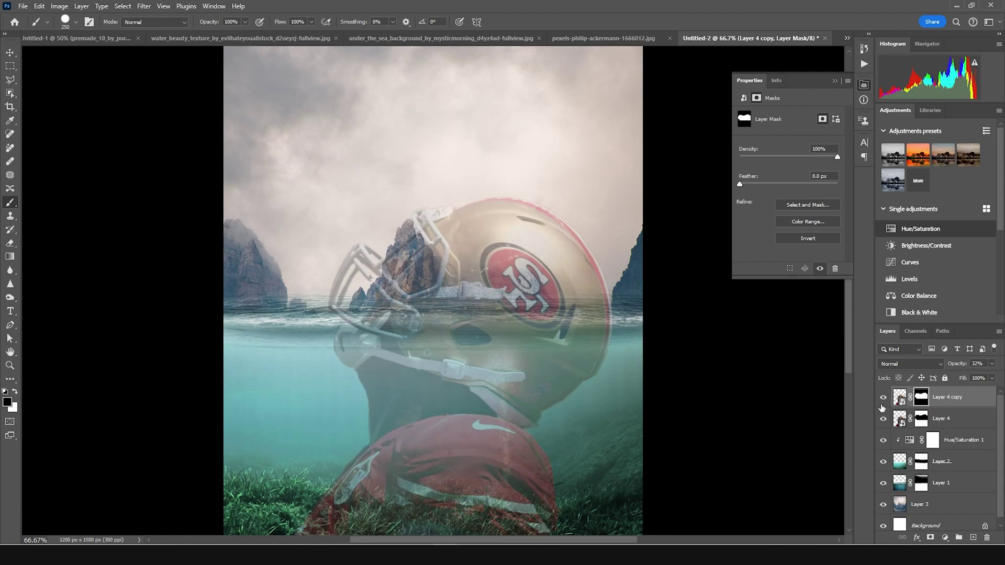
# Compare the two player layers and set Layer 4 copy's opacity to 100%
pyautogui.click(883, 418)
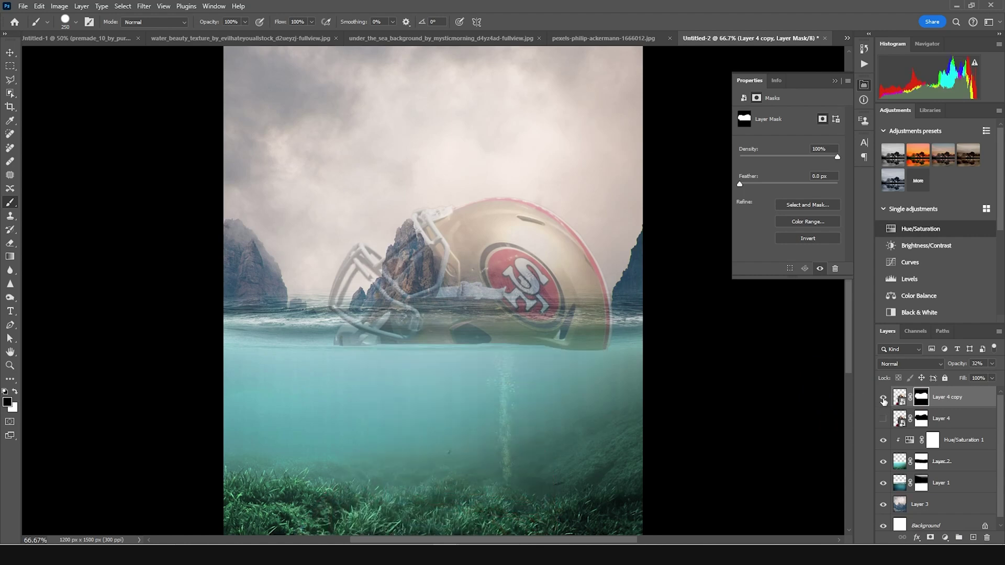
pyautogui.click(883, 398)
pyautogui.click(883, 398)
pyautogui.click(882, 419)
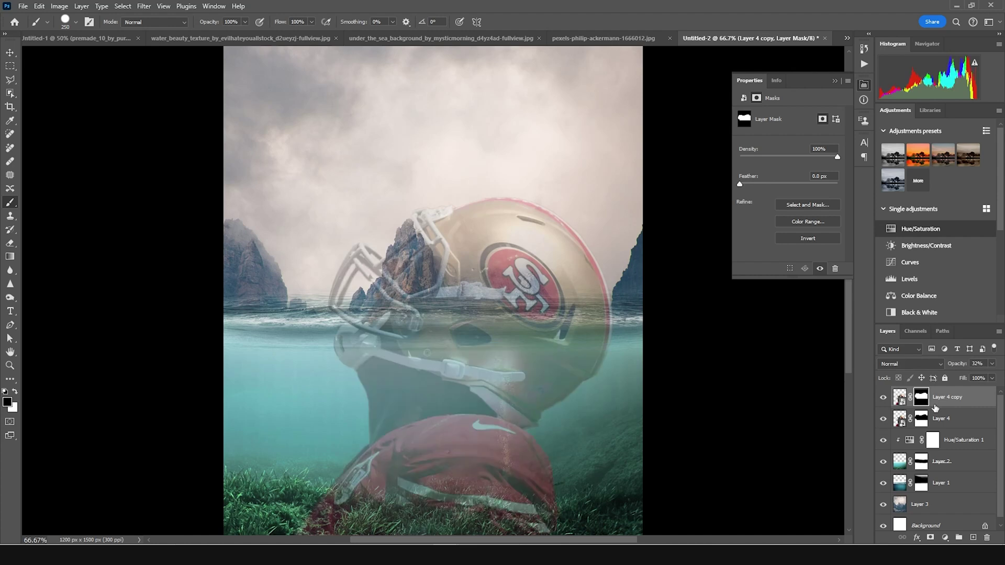
pyautogui.click(900, 399)
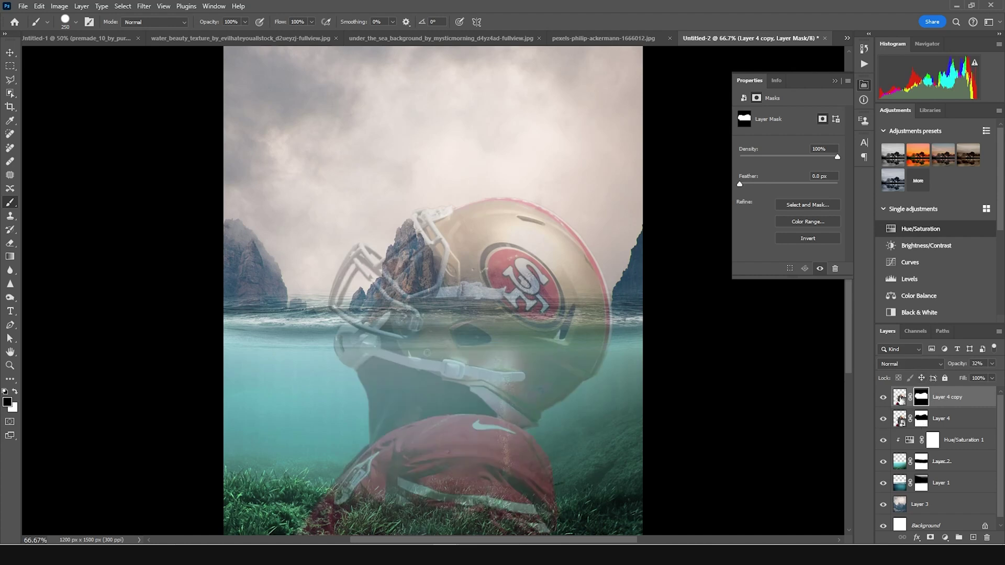
pyautogui.click(991, 365)
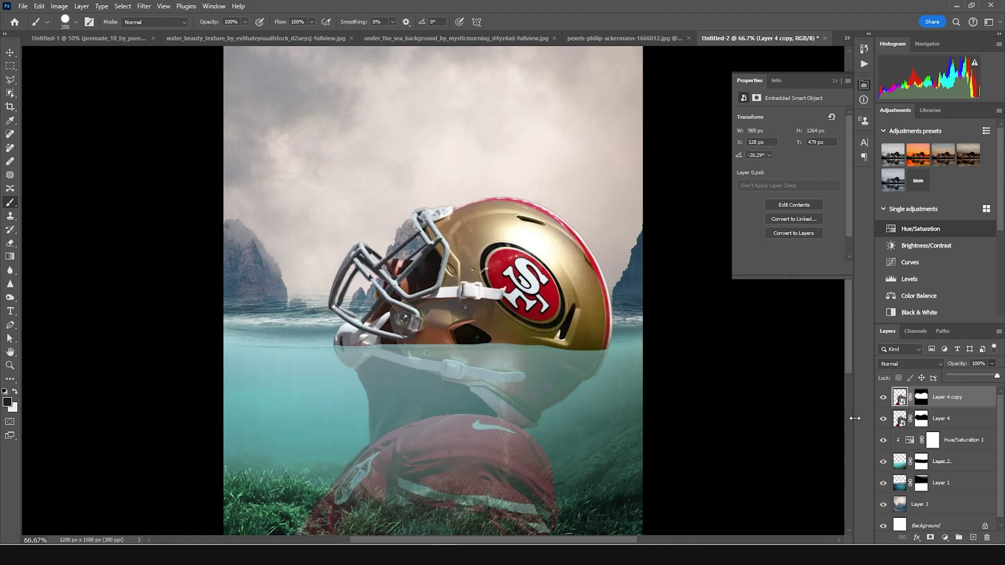
# Raise Layer 4's opacity to 100% and change its blend mode so the body blends in
pyautogui.click(959, 418)
pyautogui.click(992, 364)
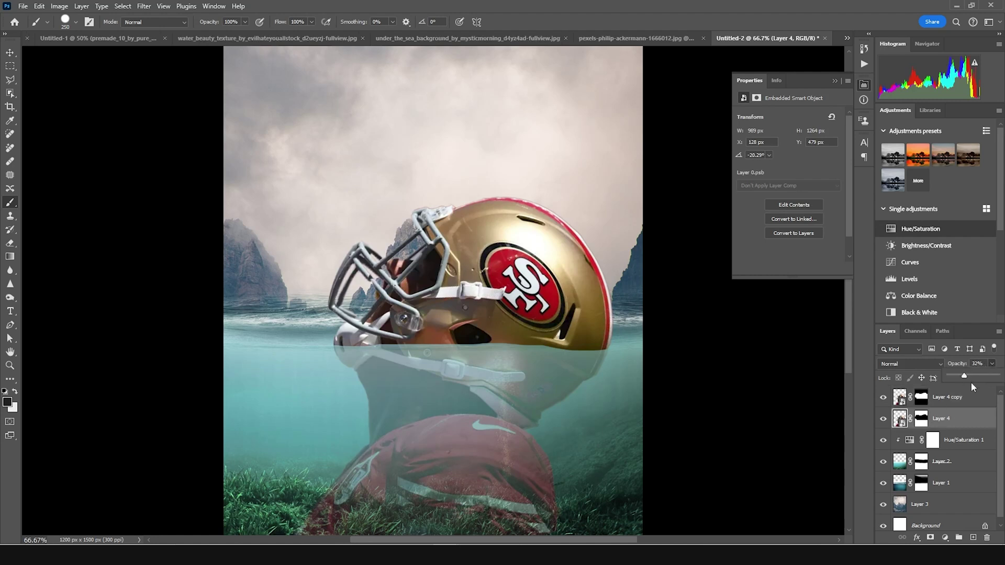
pyautogui.moveTo(981, 376); pyautogui.dragTo(997, 376)
pyautogui.click(899, 419)
pyautogui.click(895, 365)
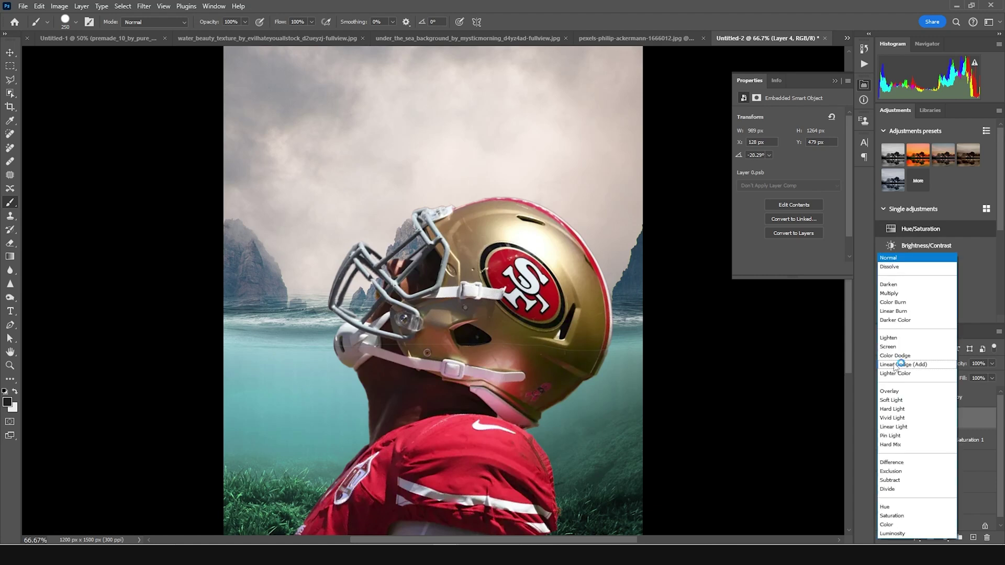
pyautogui.click(893, 409)
pyautogui.click(916, 407)
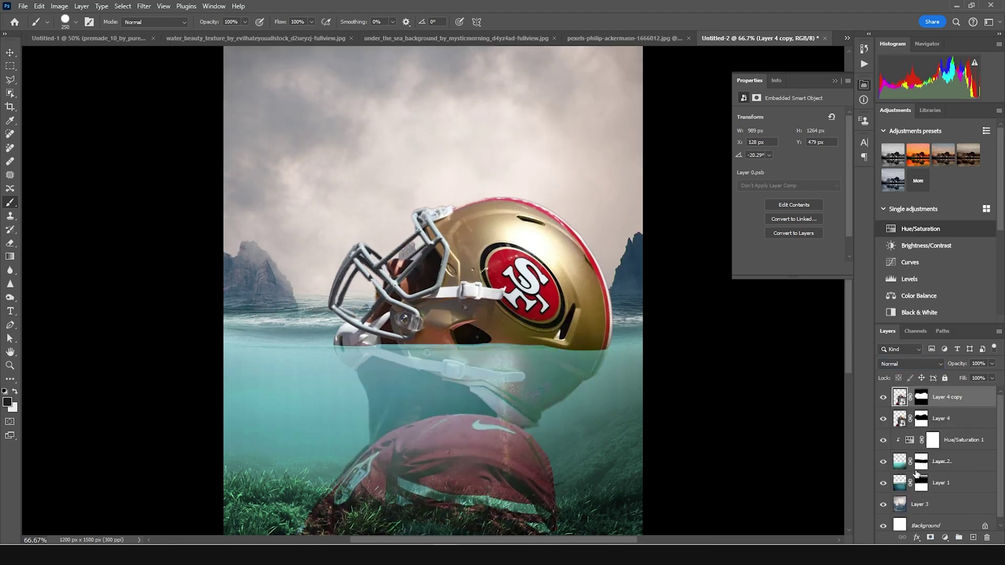
pyautogui.click(945, 538)
# Add a Curves adjustment clipped to Layer 4 copy that darkens the helmet
pyautogui.click(947, 404)
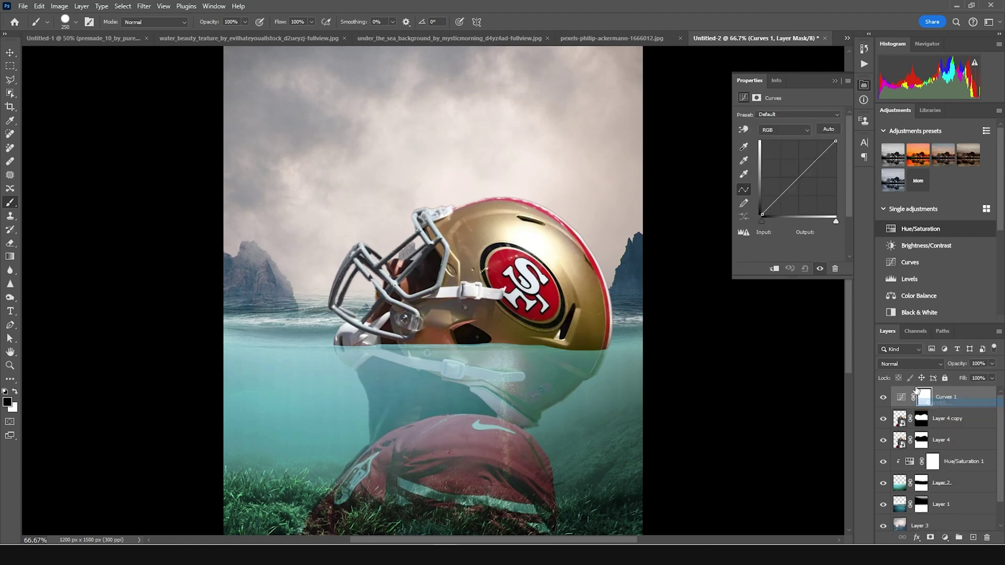
pyautogui.click(774, 269)
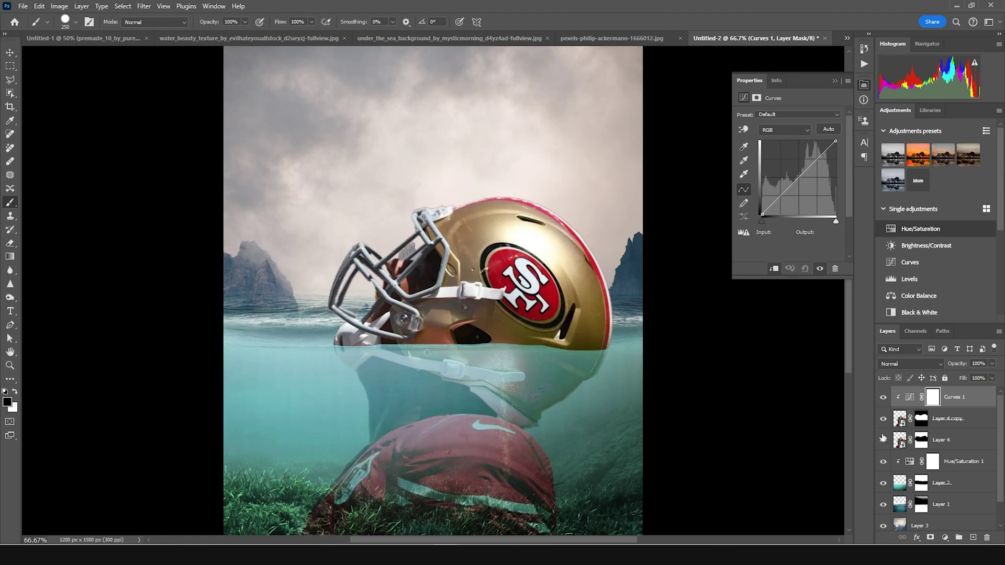
pyautogui.moveTo(795, 180)
pyautogui.mouseDown()
pyautogui.moveTo(793, 201)
pyautogui.moveTo(790, 193)
pyautogui.mouseUp()
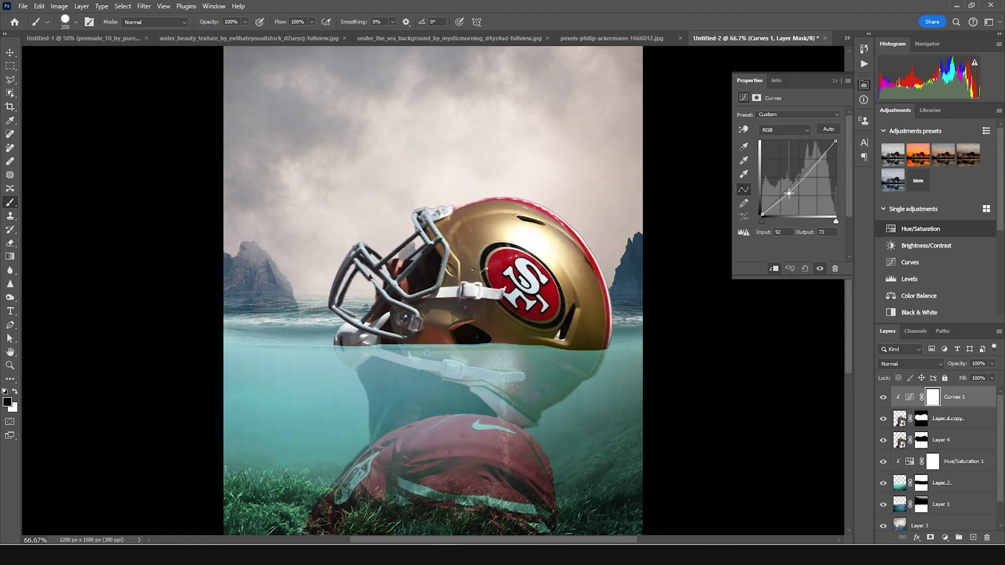
# Paint black on the Curves 1 mask over the helmet's top with a soft brush
pyautogui.click(934, 400)
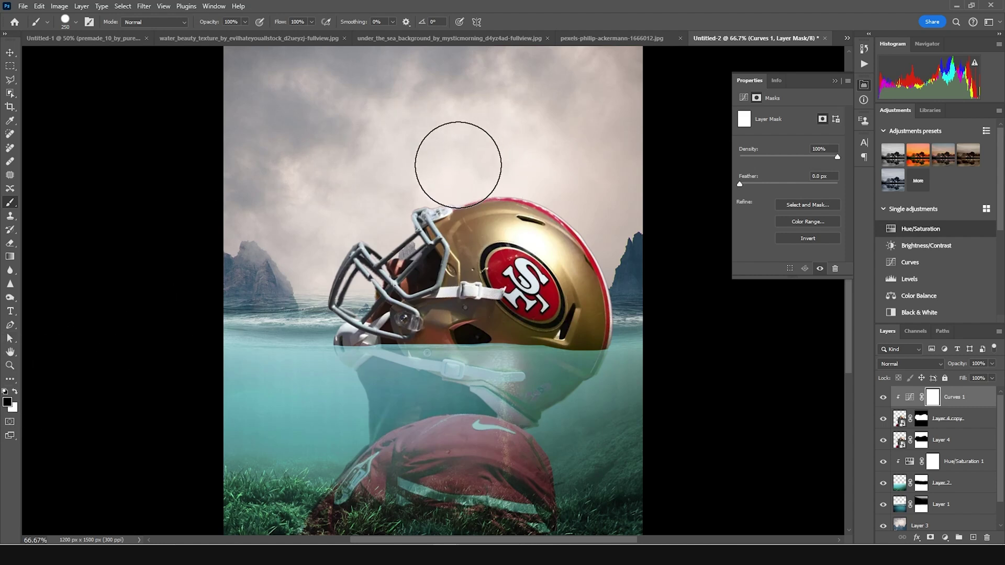
pyautogui.moveTo(427, 176)
pyautogui.mouseDown()
pyautogui.moveTo(550, 161)
pyautogui.moveTo(635, 251)
pyautogui.moveTo(599, 235)
pyautogui.mouseUp()
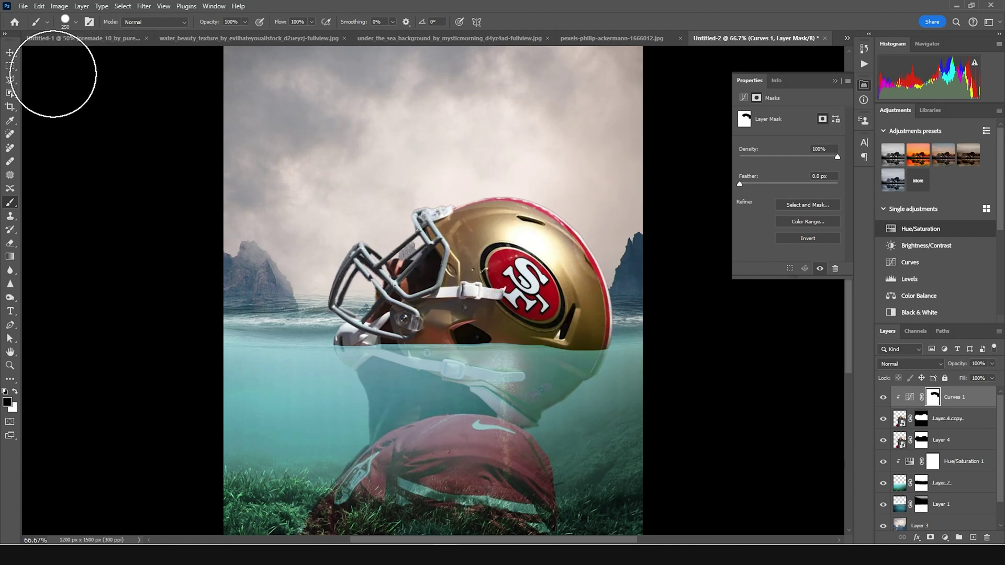
pyautogui.hotkey('ctrl', 'z')
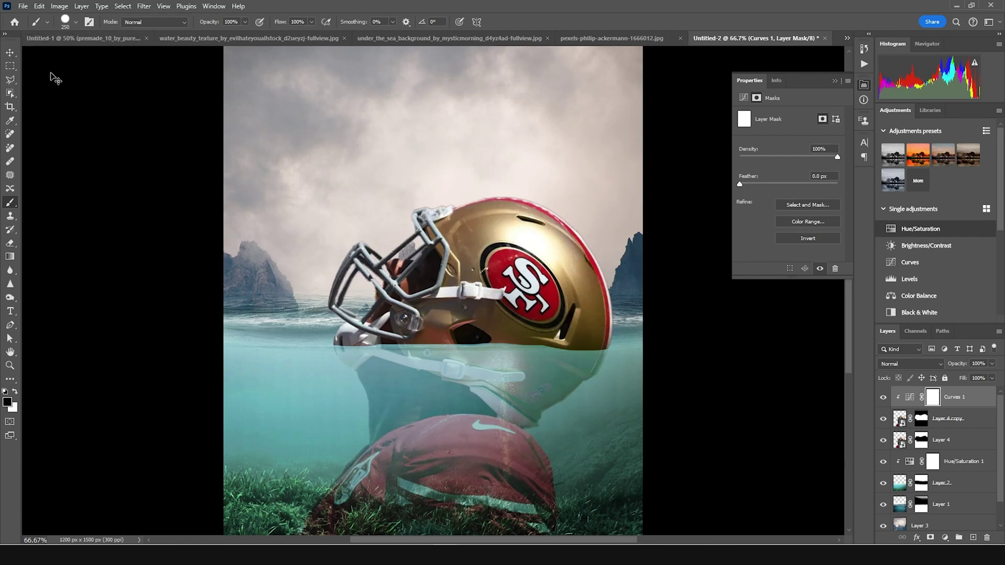
pyautogui.click(76, 23)
pyautogui.click(321, 152)
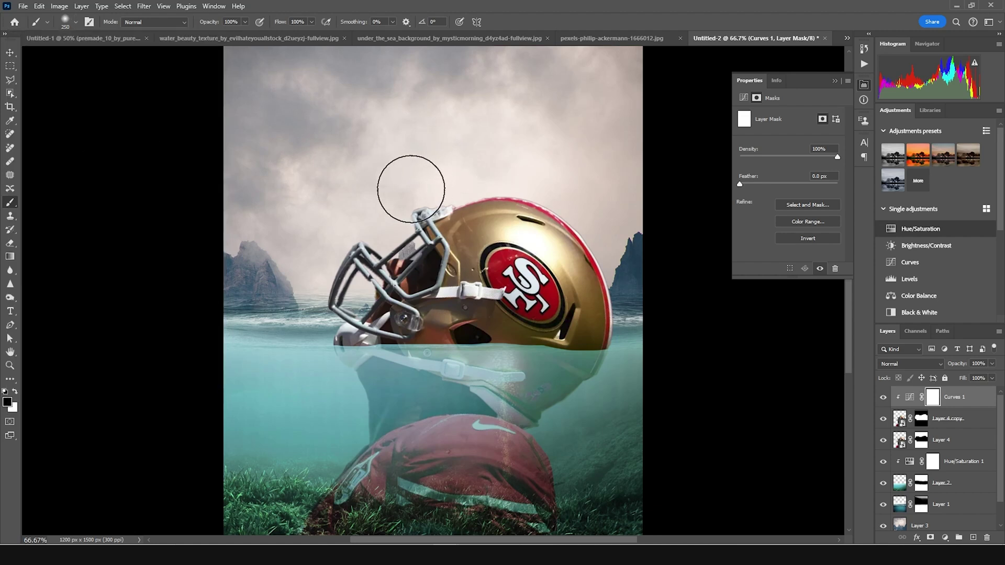
pyautogui.moveTo(633, 293)
pyautogui.mouseDown()
pyautogui.moveTo(644, 355)
pyautogui.moveTo(642, 294)
pyautogui.moveTo(588, 207)
pyautogui.moveTo(520, 155)
pyautogui.moveTo(443, 170)
pyautogui.moveTo(359, 211)
pyautogui.moveTo(323, 243)
pyautogui.moveTo(311, 296)
pyautogui.moveTo(285, 286)
pyautogui.moveTo(281, 312)
pyautogui.mouseUp()
pyautogui.press('[')
pyautogui.press('[')
pyautogui.press('[')
pyautogui.press('[')
pyautogui.press('[')
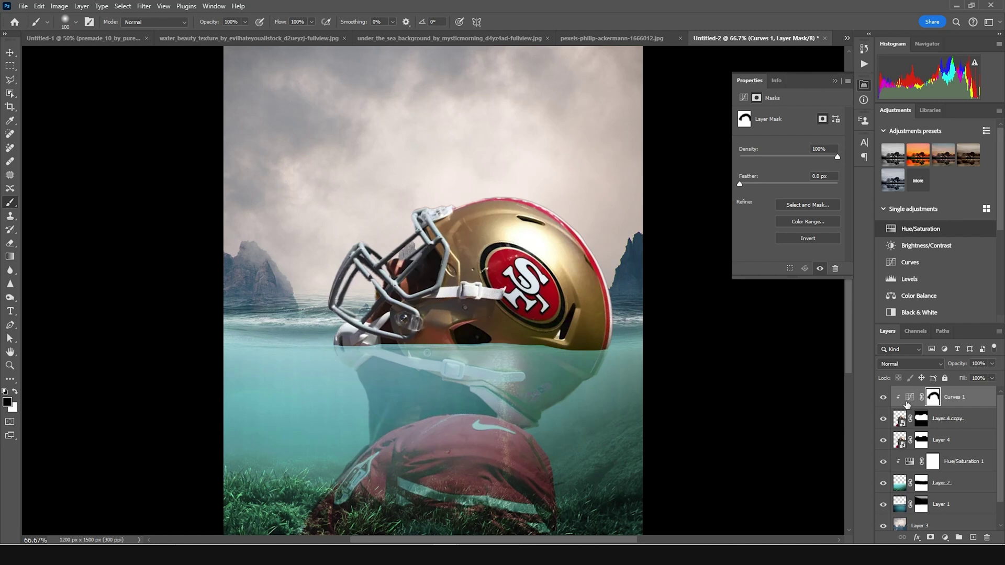
# Pull the Curves 1 point further down to darken the helmet more
pyautogui.click(910, 398)
pyautogui.moveTo(792, 193); pyautogui.dragTo(793, 196)
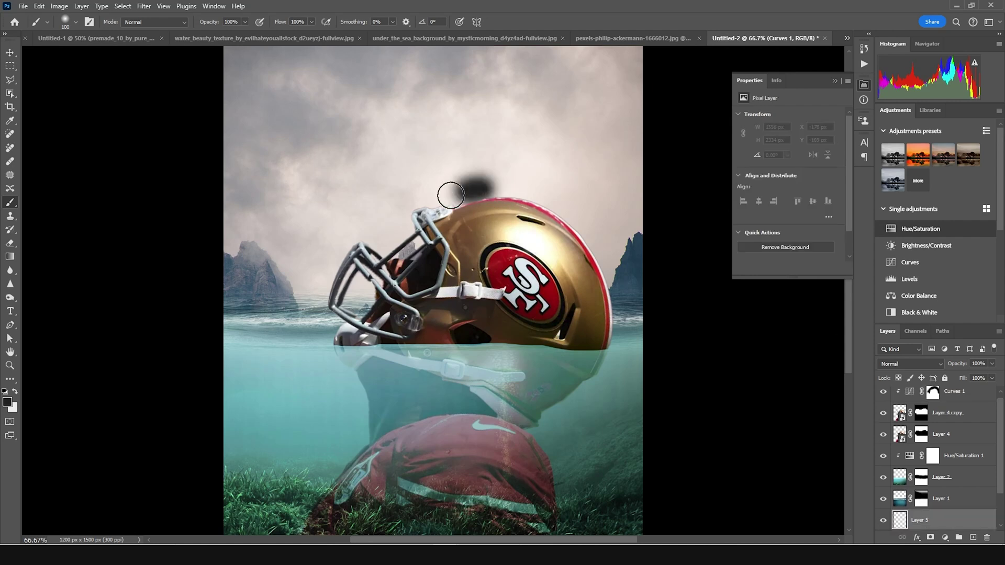
pyautogui.moveTo(484, 191); pyautogui.dragTo(427, 199)
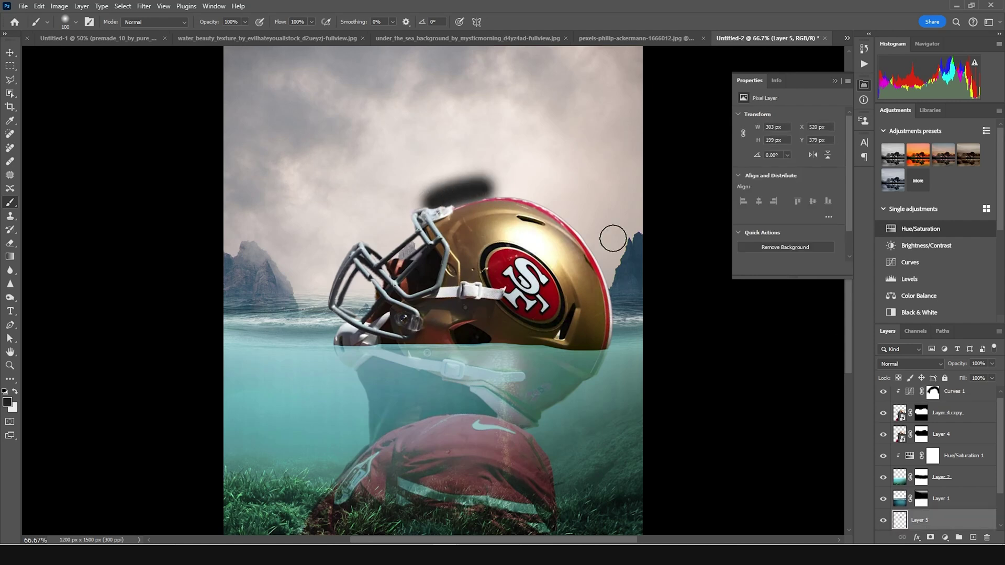
pyautogui.hotkey('ctrl', 'z')
pyautogui.hotkey('ctrl', 'z')
pyautogui.click(933, 396)
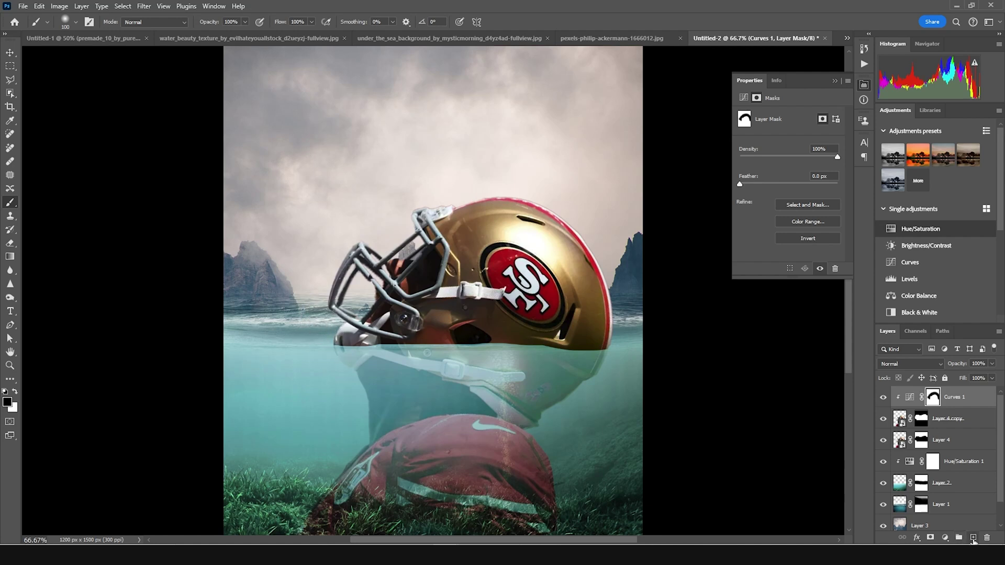
# Add a new Layer 5 filled with a warm off-white colour
pyautogui.click(973, 538)
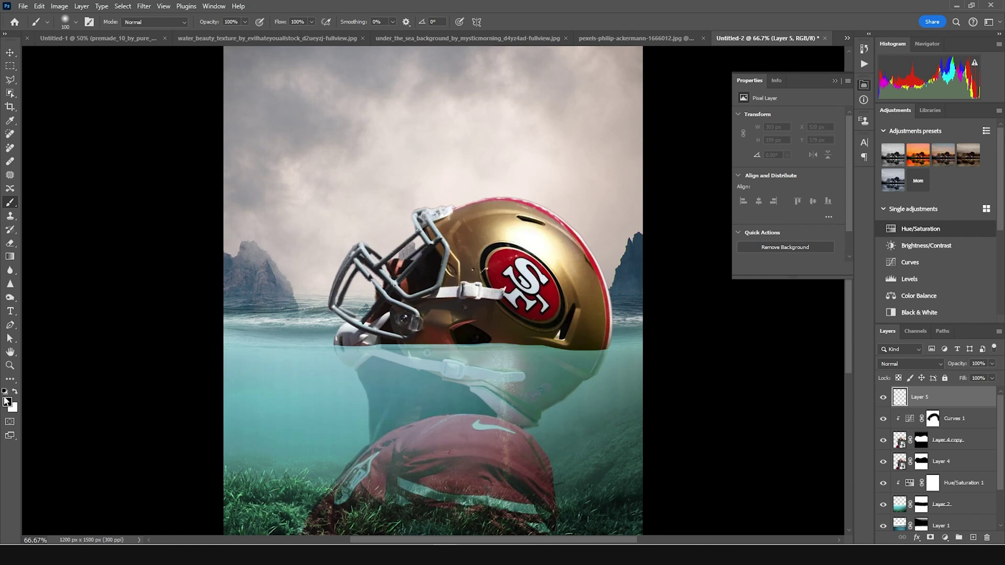
pyautogui.click(7, 401)
pyautogui.write('faf1f1')
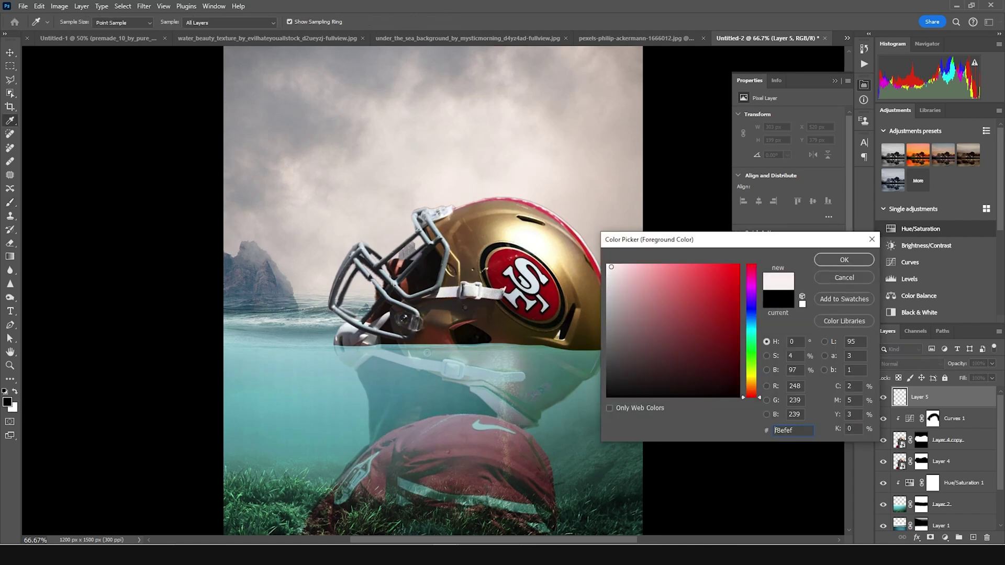
pyautogui.moveTo(752, 363); pyautogui.dragTo(741, 379)
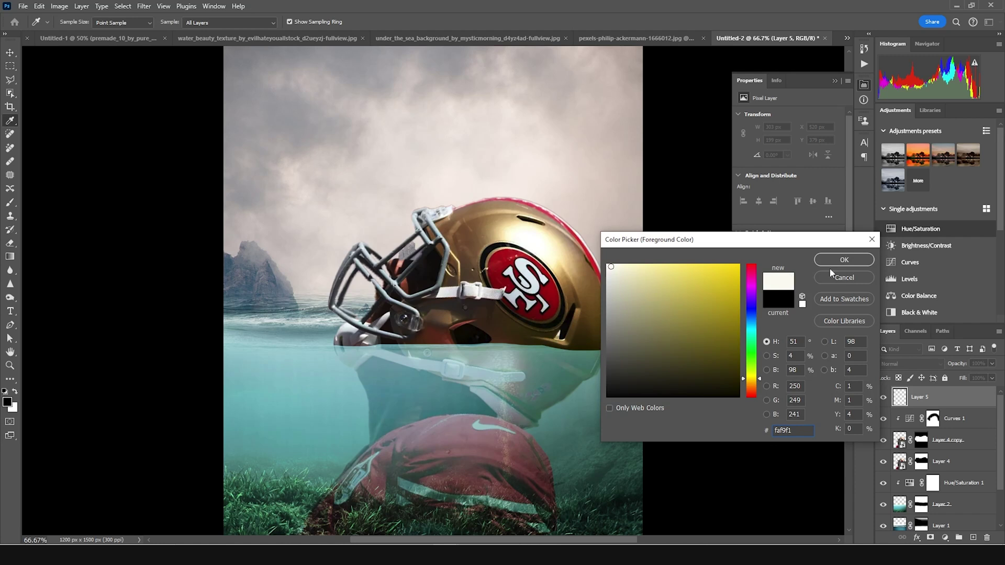
pyautogui.press('b')
pyautogui.click(844, 260)
pyautogui.hotkey('alt', 'BackSpace')
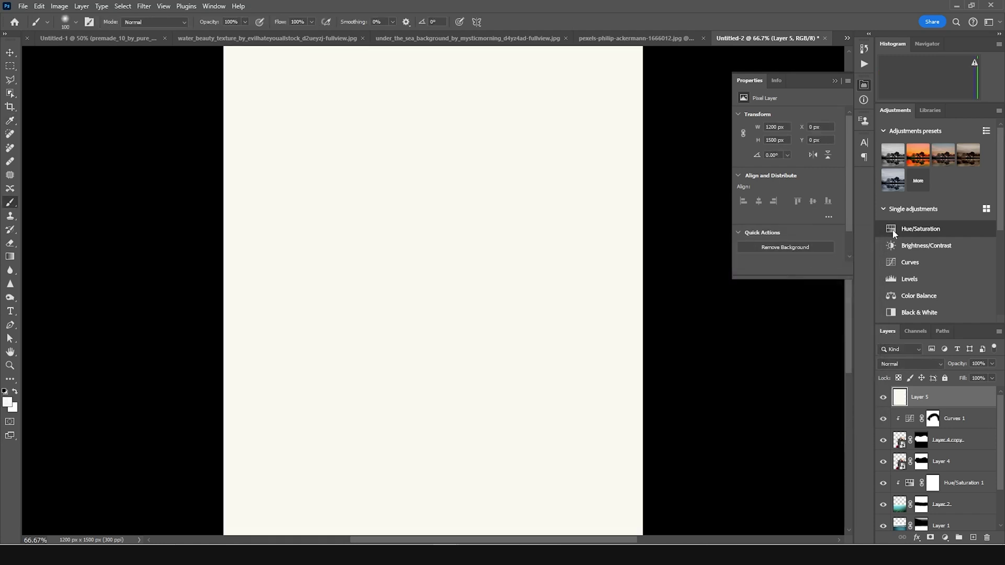
# Clip Layer 5 to the layers below and give it an inverted, hidden mask
pyautogui.rightClick(950, 412)
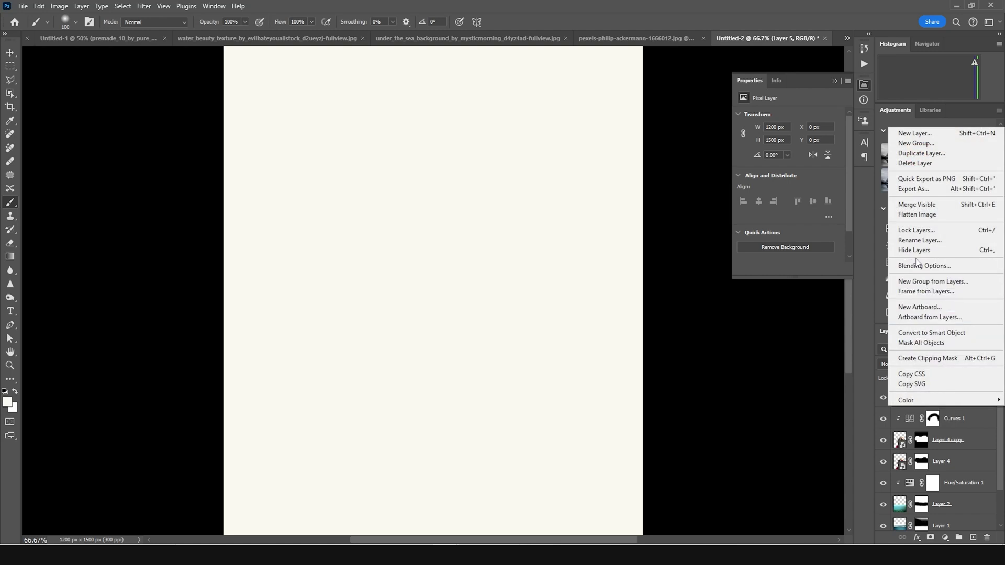
pyautogui.click(924, 358)
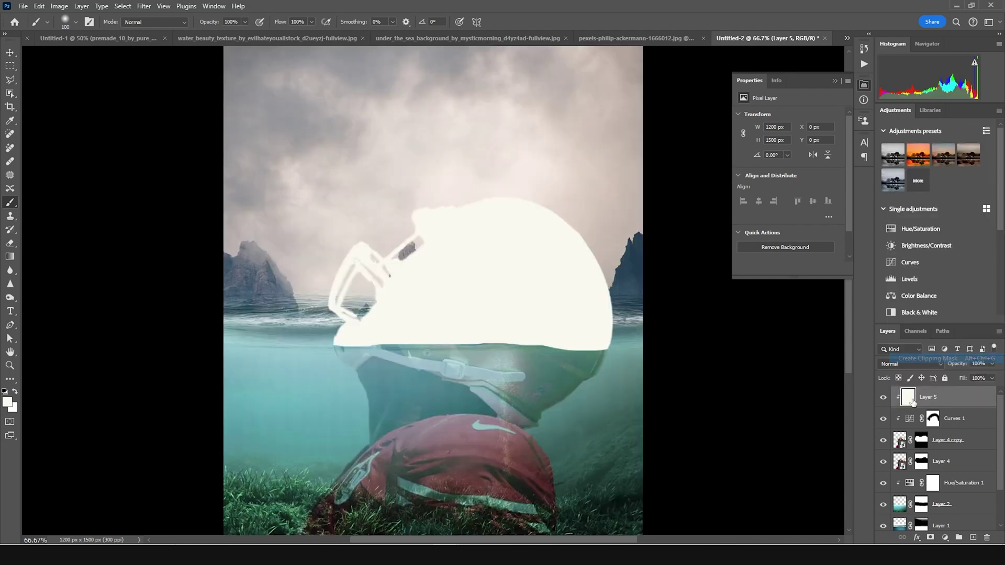
pyautogui.press('d')
pyautogui.click(930, 538)
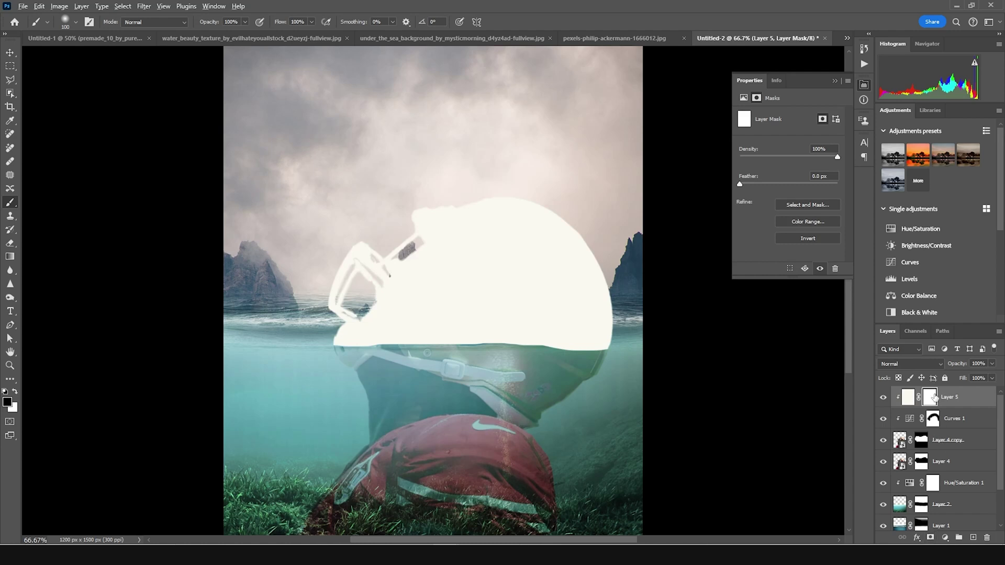
pyautogui.hotkey('ctrl', 'i')
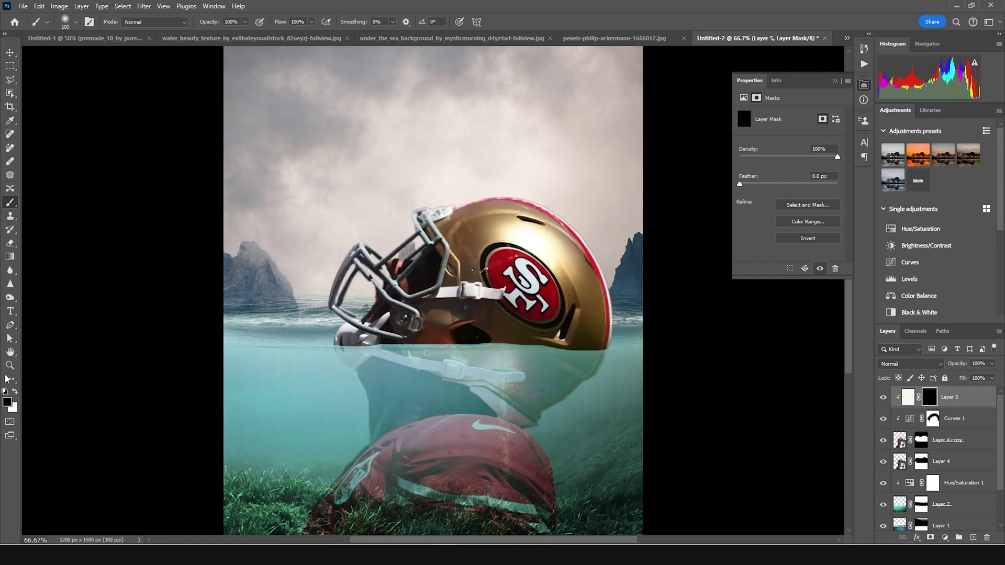
# Paint white along the helmet's top-right rim, then add an empty layer above
pyautogui.click(15, 391)
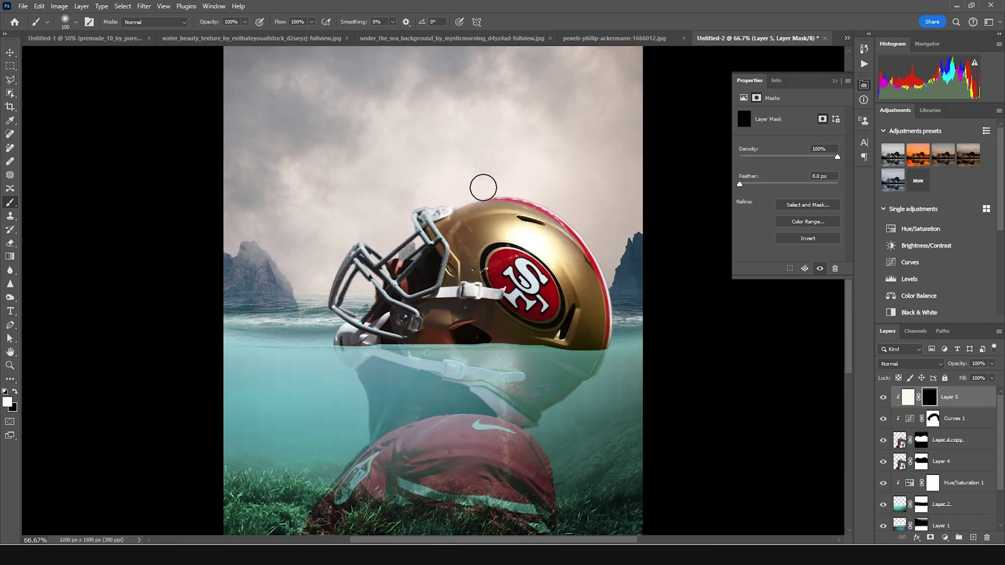
pyautogui.moveTo(521, 184)
pyautogui.mouseDown()
pyautogui.moveTo(580, 212)
pyautogui.moveTo(615, 264)
pyautogui.moveTo(583, 221)
pyautogui.moveTo(500, 174)
pyautogui.moveTo(408, 201)
pyautogui.moveTo(385, 240)
pyautogui.moveTo(338, 239)
pyautogui.moveTo(304, 307)
pyautogui.mouseUp()
pyautogui.press('[')
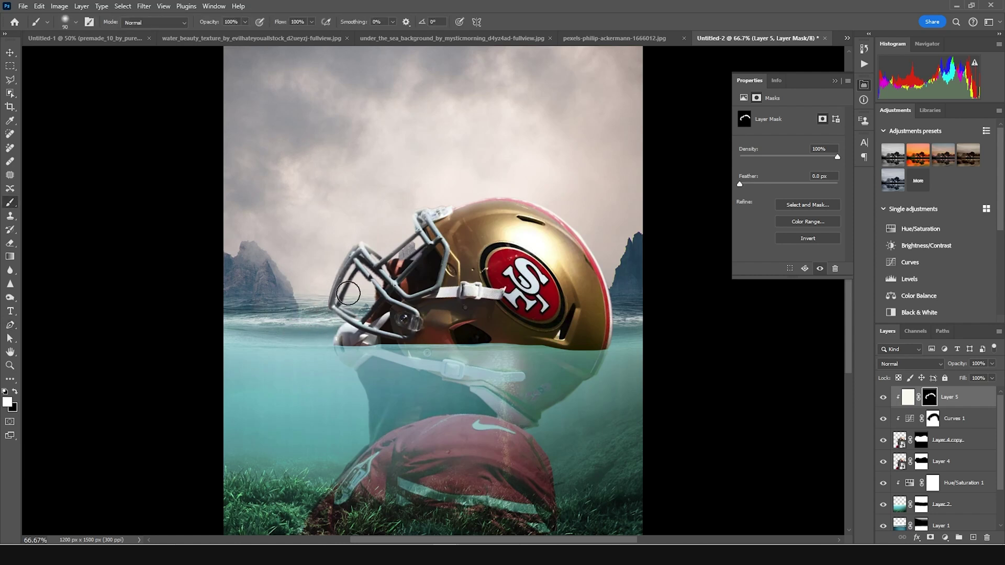
pyautogui.press(']')
pyautogui.press(']')
pyautogui.press(']')
pyautogui.press(']')
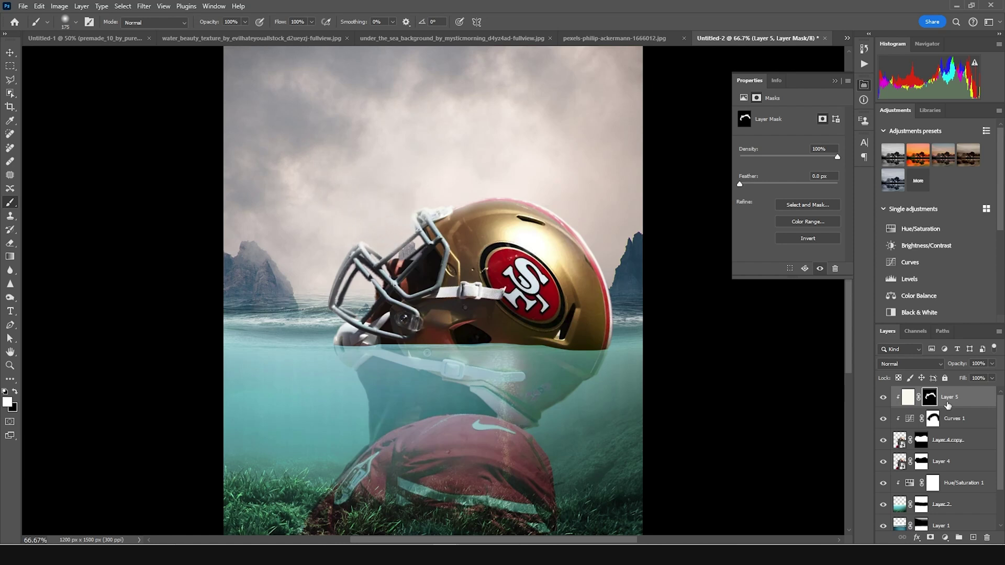
pyautogui.hotkey('ctrl', 'shift', 'alt', 'n')
pyautogui.press('x')
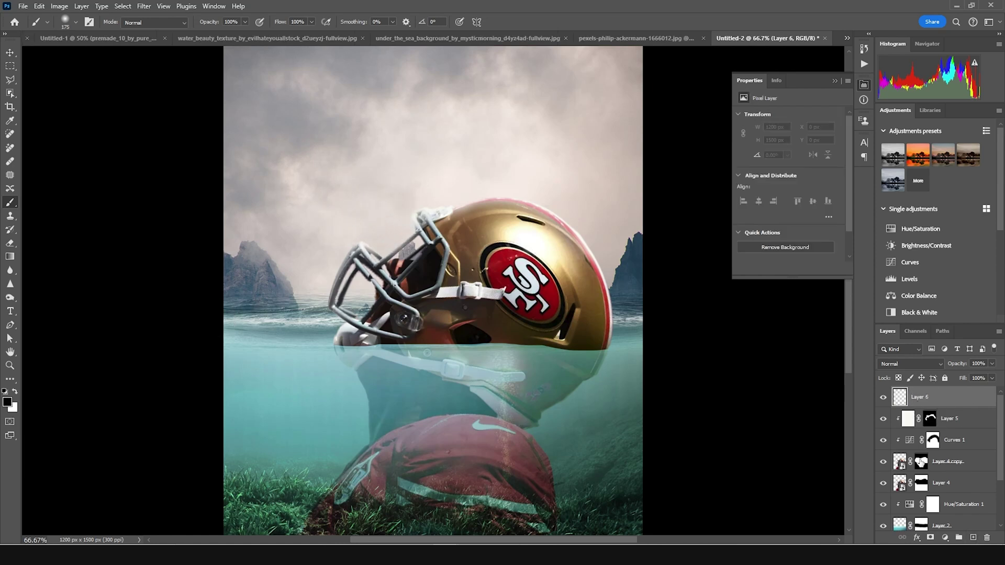
# Open Camera Raw on the Layer 4 copy and set Highlights -100 and Shadows +51
pyautogui.click(900, 462)
pyautogui.click(144, 6)
pyautogui.click(174, 84)
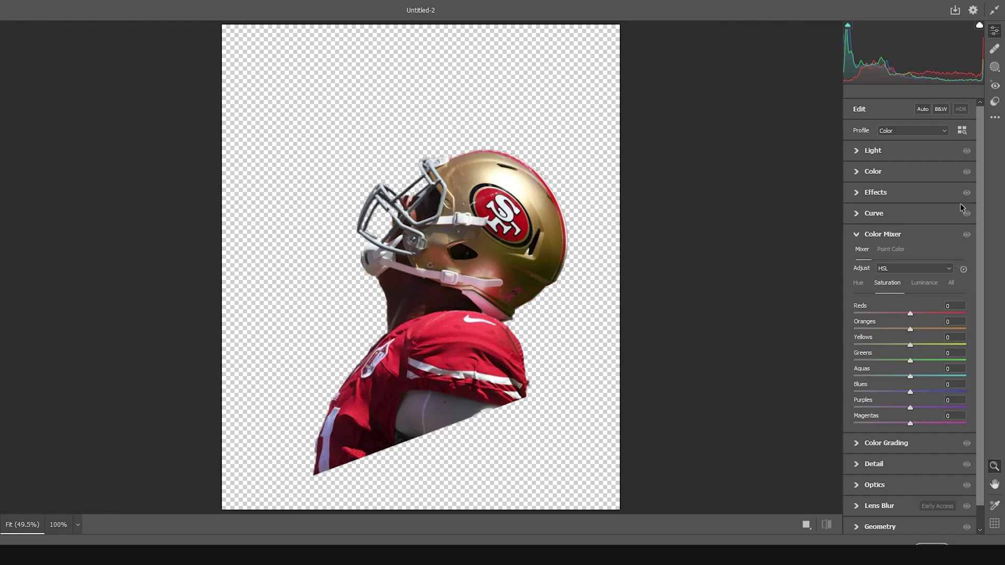
pyautogui.click(863, 152)
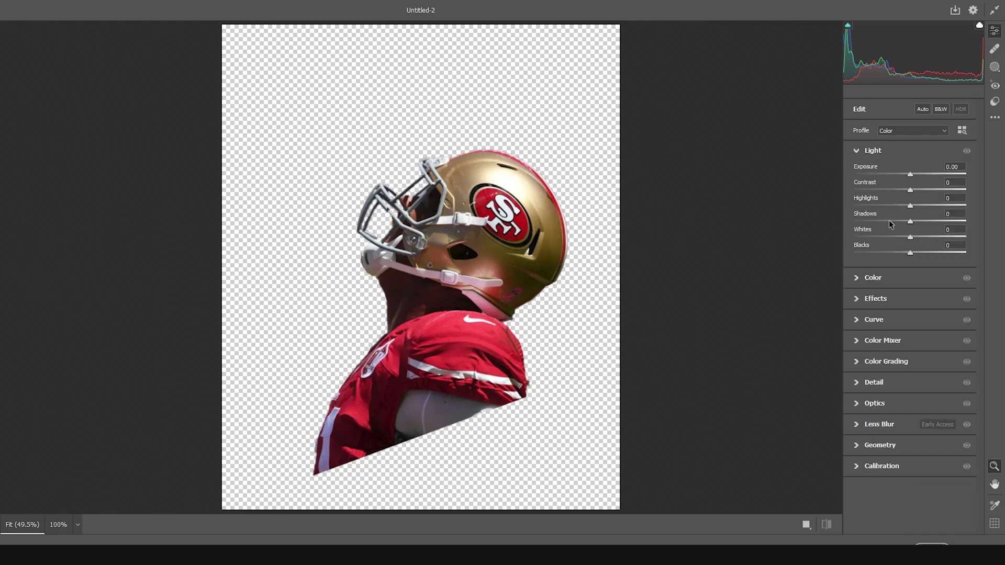
pyautogui.moveTo(867, 204); pyautogui.dragTo(854, 206)
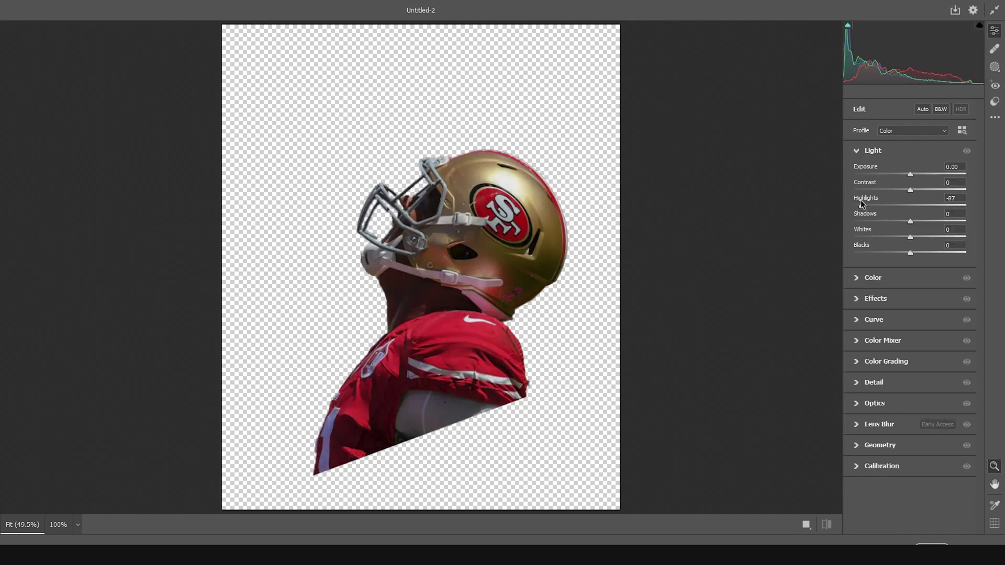
pyautogui.click(938, 221)
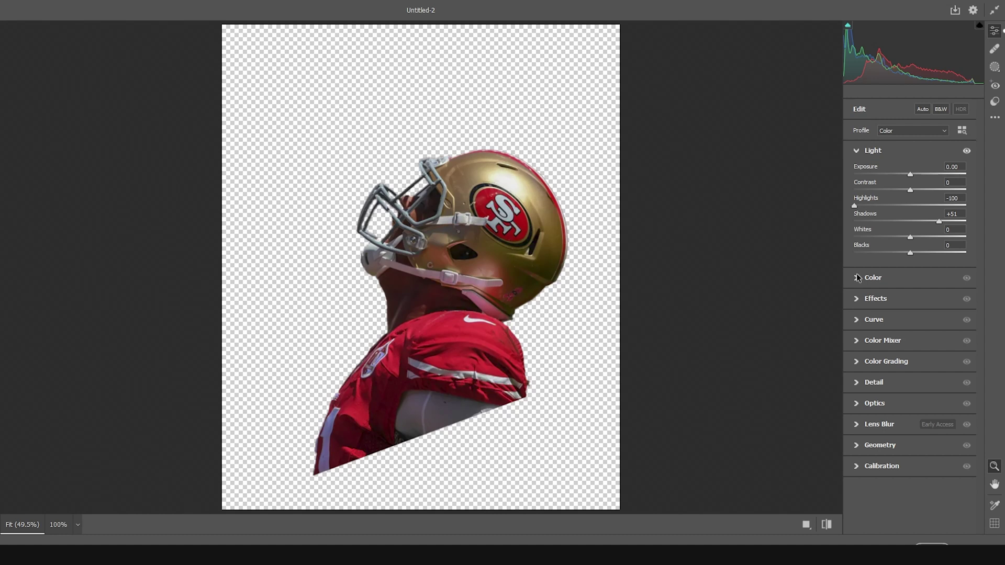
# Add texture and clarity, set reds to +33 saturation and -29 luminance, and desaturate oranges, yellows, aquas and blues
pyautogui.click(858, 303)
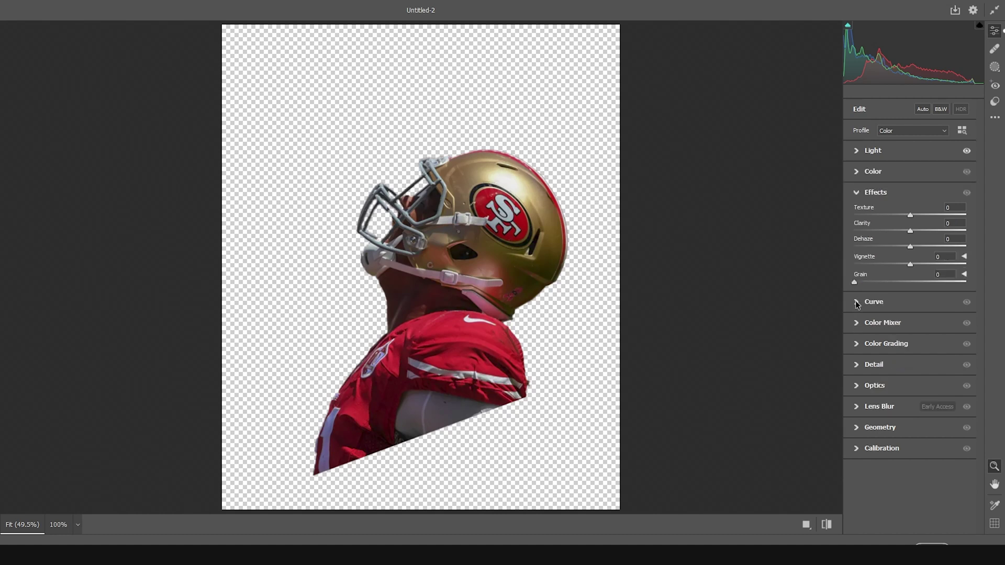
pyautogui.moveTo(935, 231)
pyautogui.mouseDown()
pyautogui.moveTo(947, 233)
pyautogui.moveTo(946, 215)
pyautogui.mouseUp()
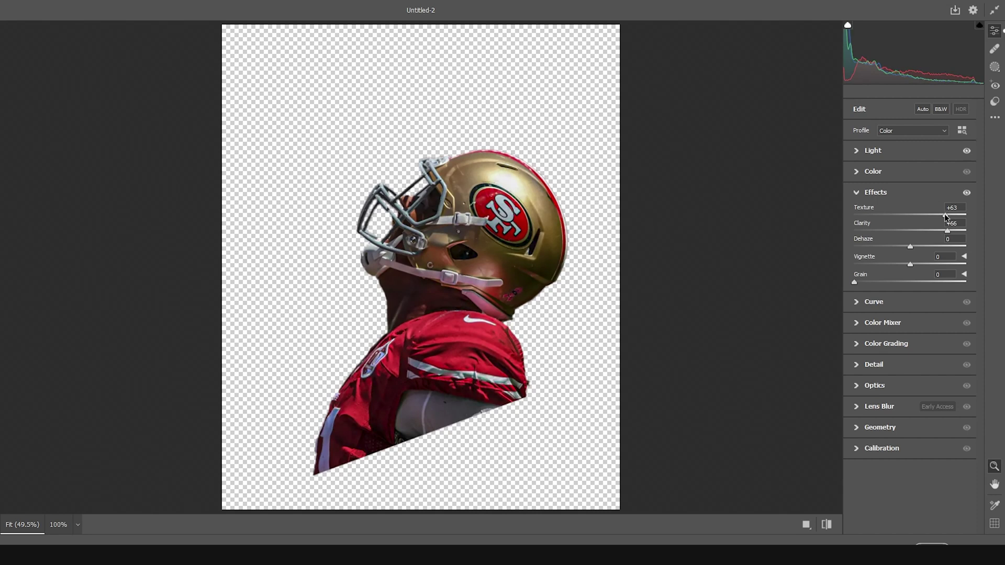
pyautogui.click(857, 324)
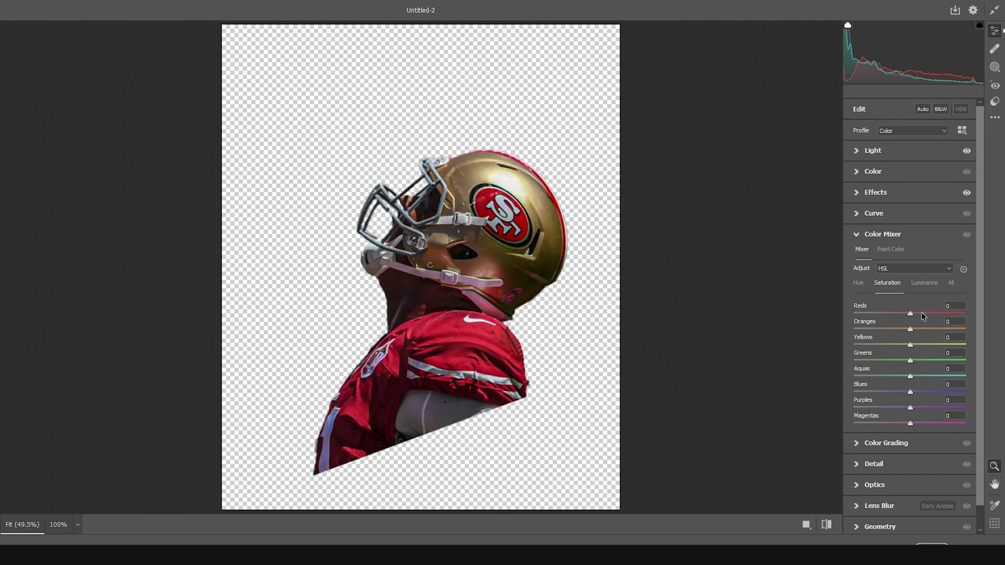
pyautogui.moveTo(922, 313); pyautogui.dragTo(893, 314)
pyautogui.click(925, 282)
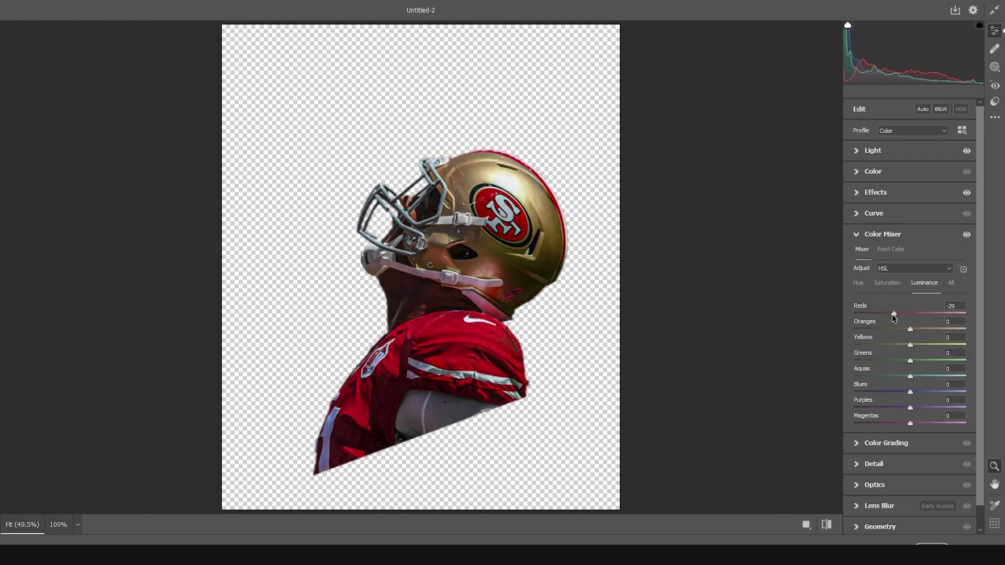
pyautogui.click(889, 284)
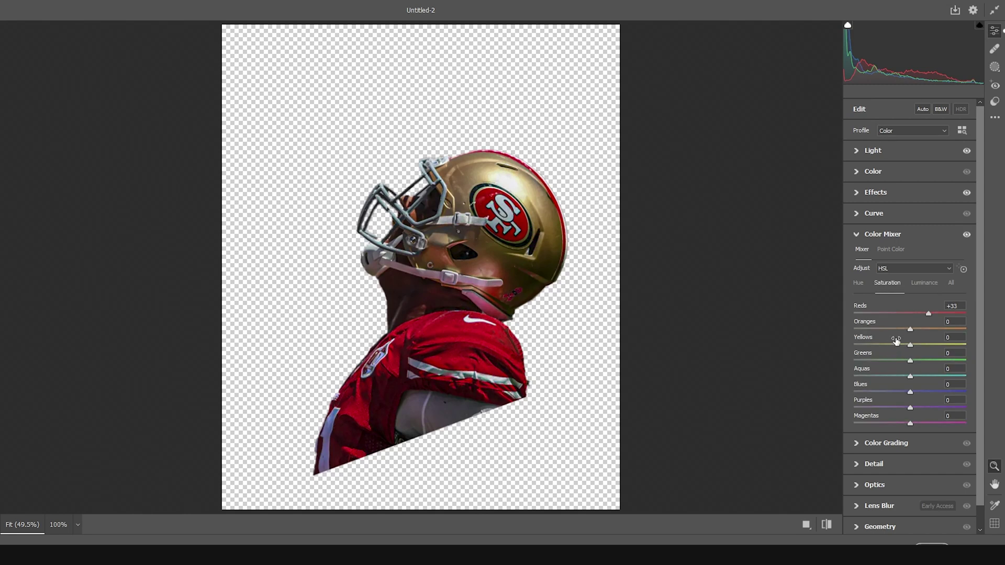
pyautogui.moveTo(893, 329); pyautogui.dragTo(881, 360)
pyautogui.click(885, 375)
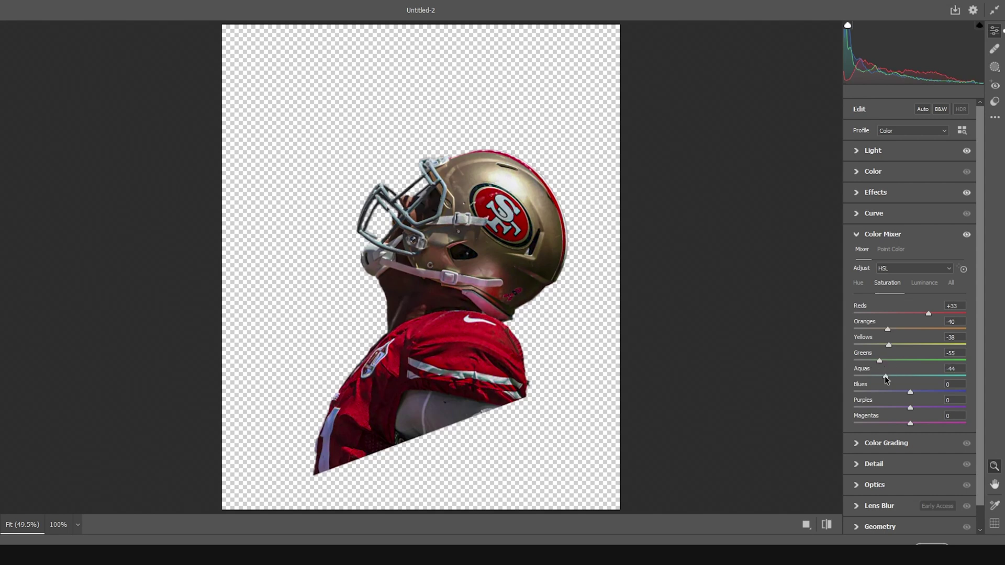
pyautogui.click(886, 392)
# Lower Vibrance to -29 and apply the Camera Raw filter
pyautogui.click(857, 151)
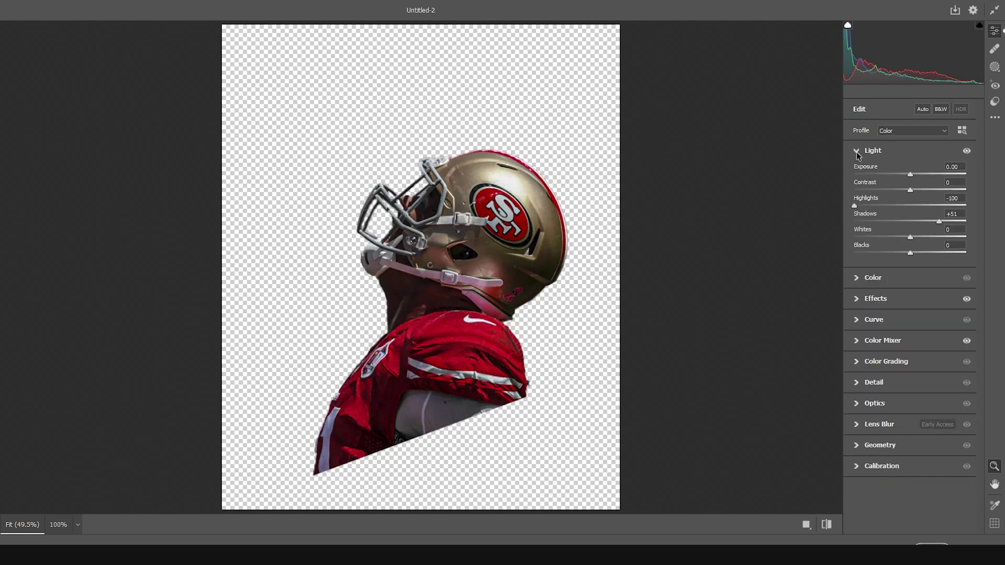
pyautogui.click(858, 278)
pyautogui.click(895, 243)
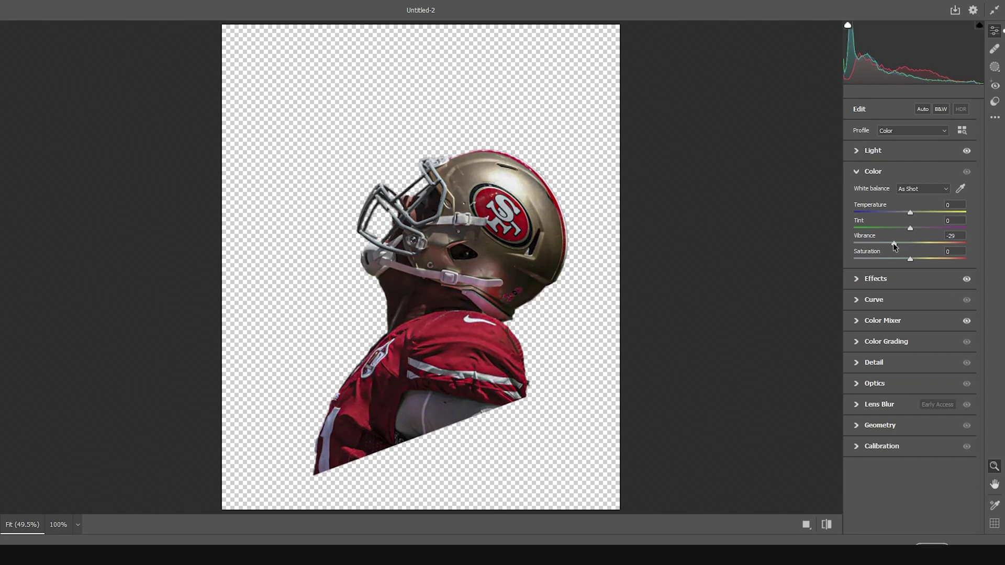
pyautogui.click(942, 544)
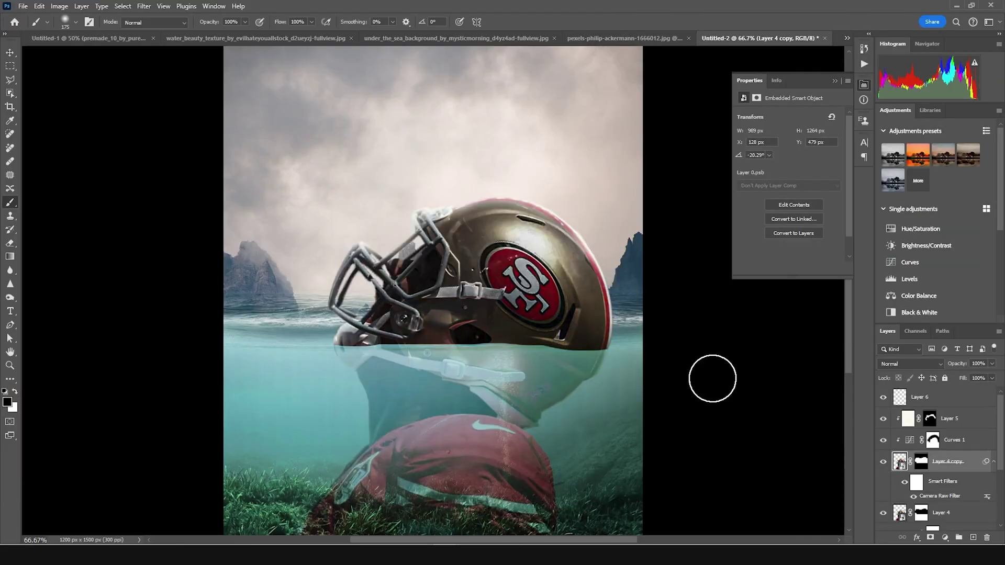
# Apply the previous Camera Raw settings to Layer 4, then add an empty Layer 6
pyautogui.click(10, 53)
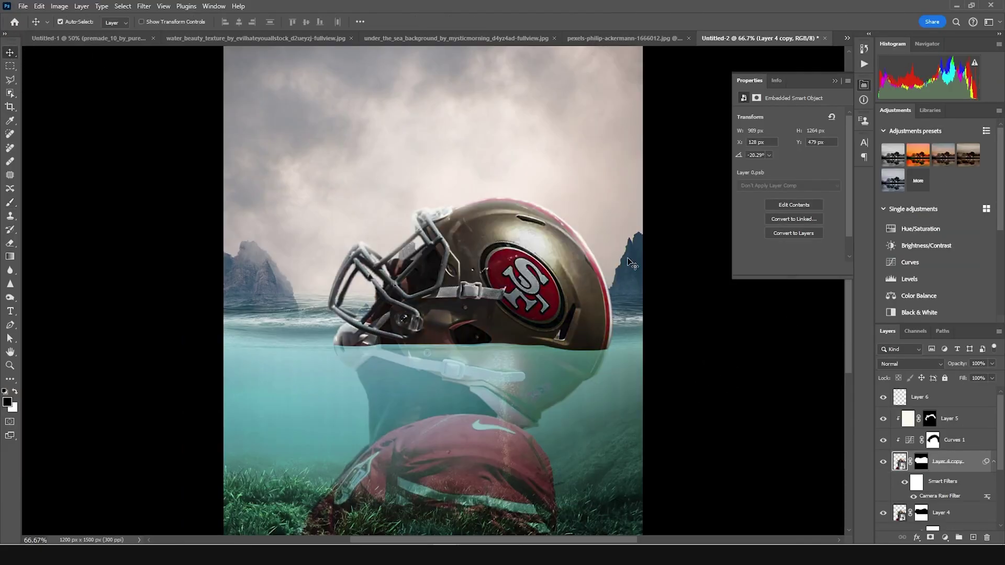
pyautogui.click(906, 512)
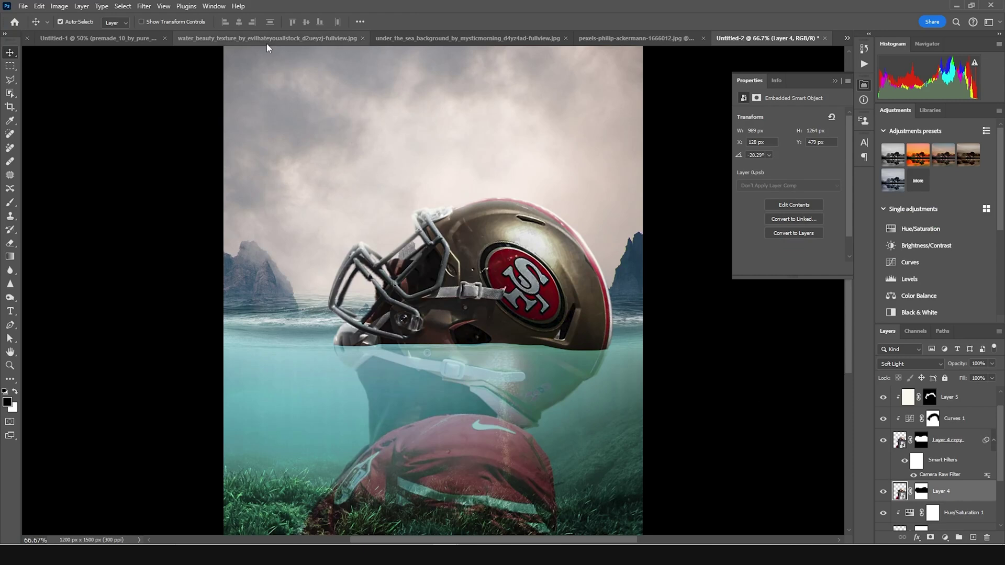
pyautogui.click(143, 6)
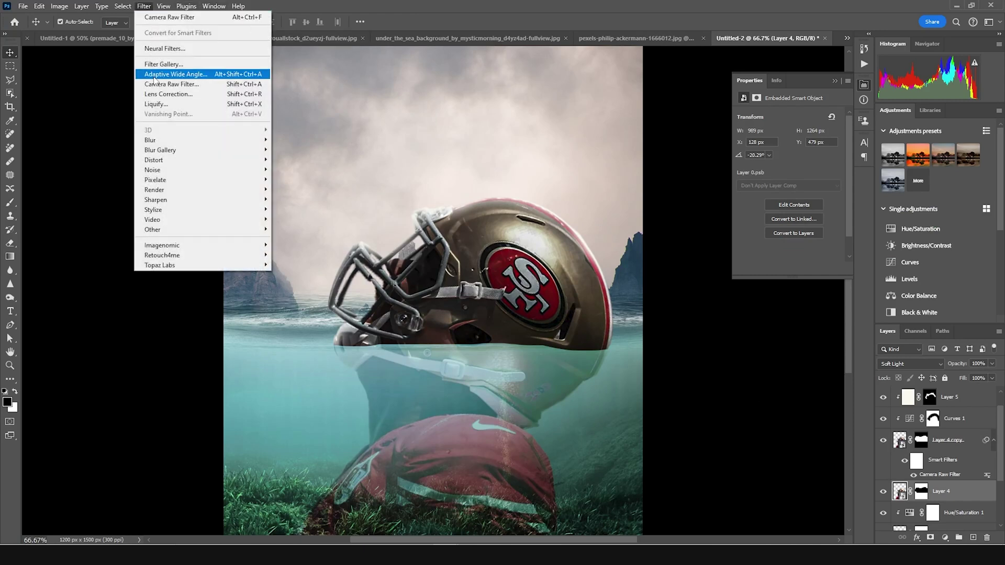
pyautogui.click(178, 84)
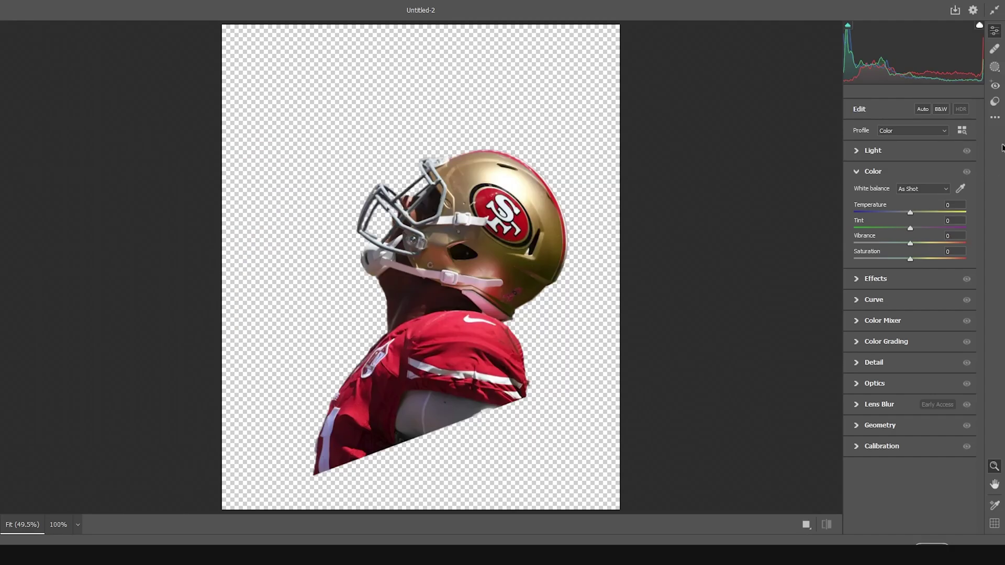
pyautogui.click(995, 117)
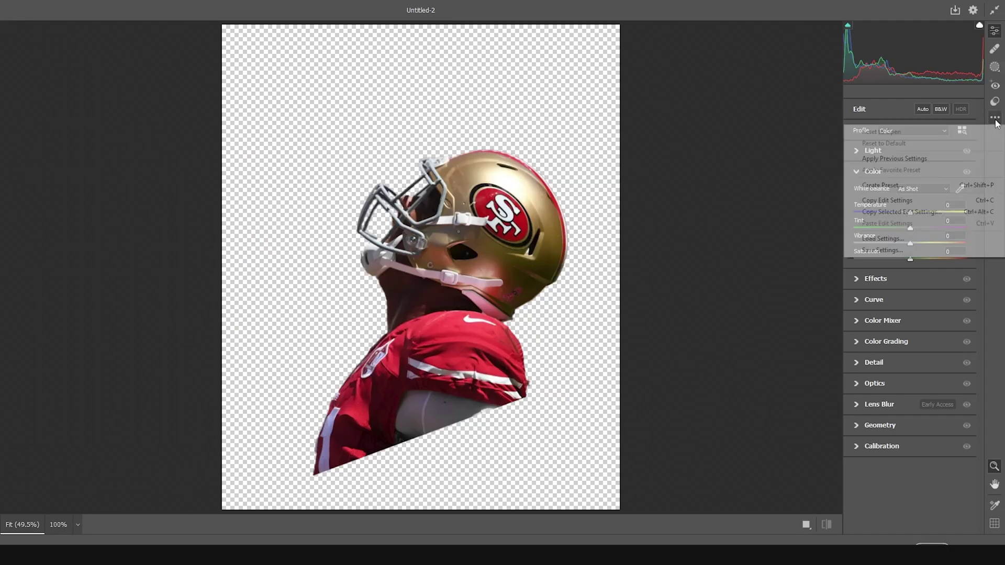
pyautogui.click(893, 158)
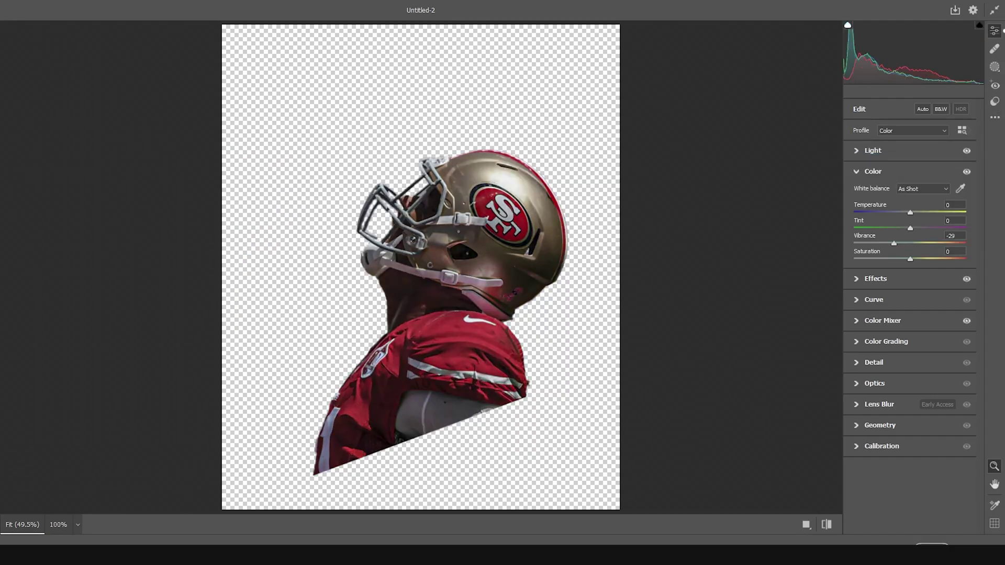
pyautogui.click(931, 539)
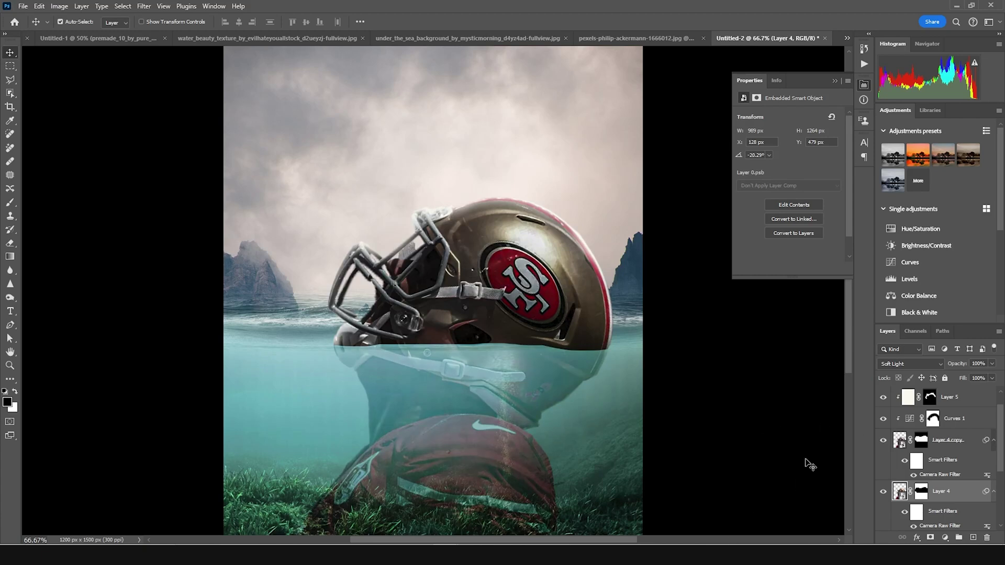
pyautogui.hotkey('ctrl', 'shift', 'alt', 'n')
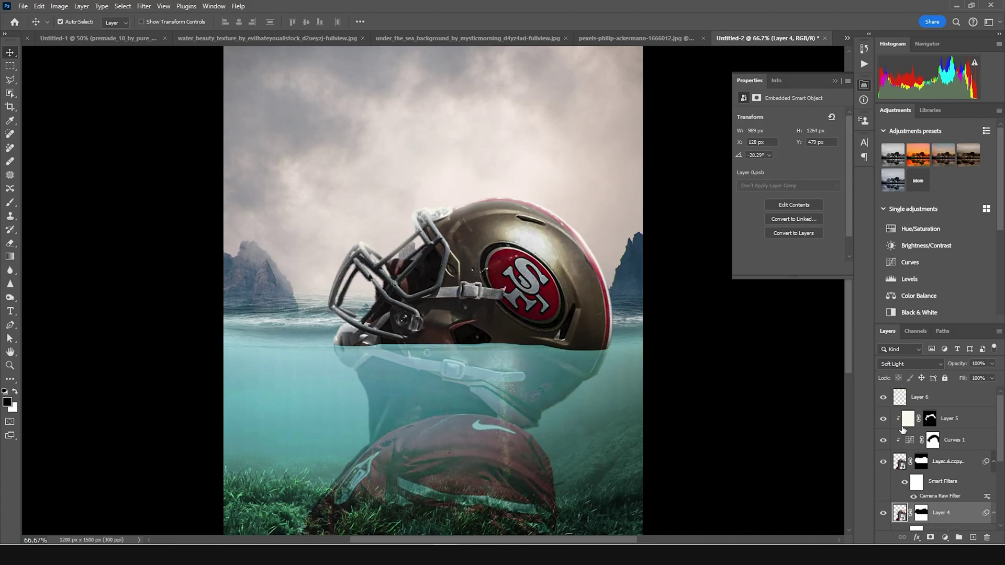
# Add a new layer above Layer 6, load the Water splash brushes, and set the colour to white
pyautogui.click(906, 400)
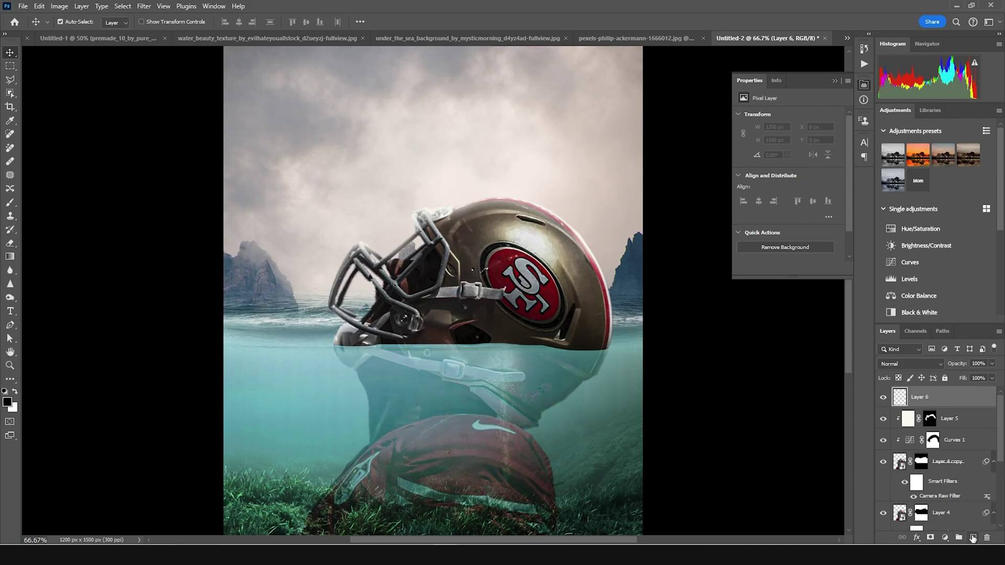
pyautogui.click(974, 538)
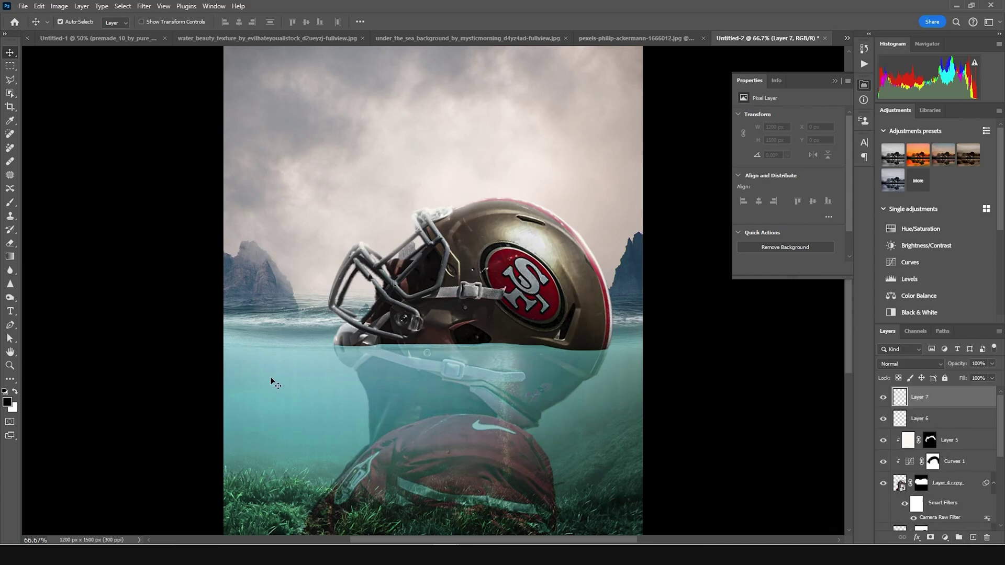
pyautogui.press('b')
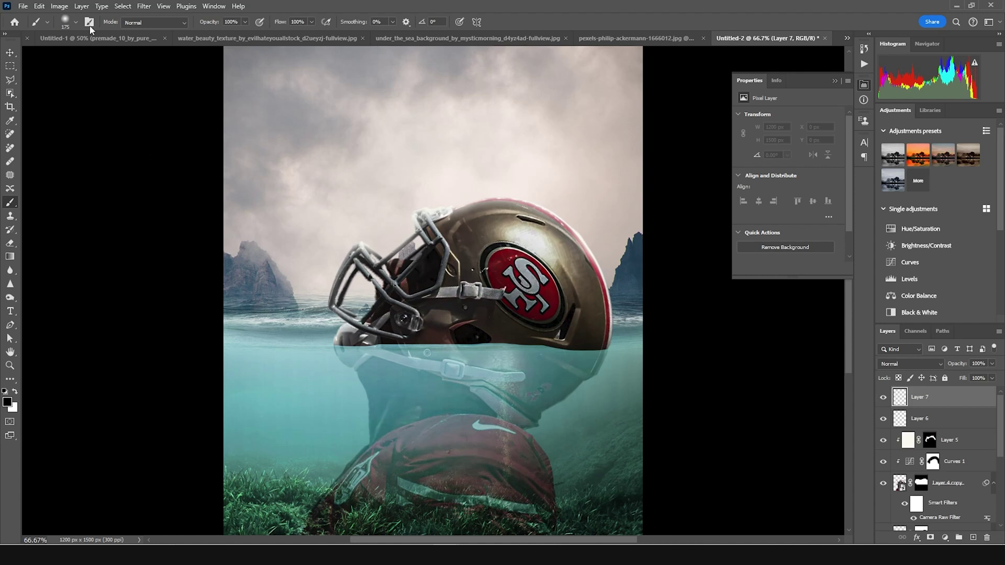
pyautogui.click(76, 23)
pyautogui.moveTo(196, 143); pyautogui.dragTo(190, 389)
pyautogui.click(77, 293)
pyautogui.click(96, 330)
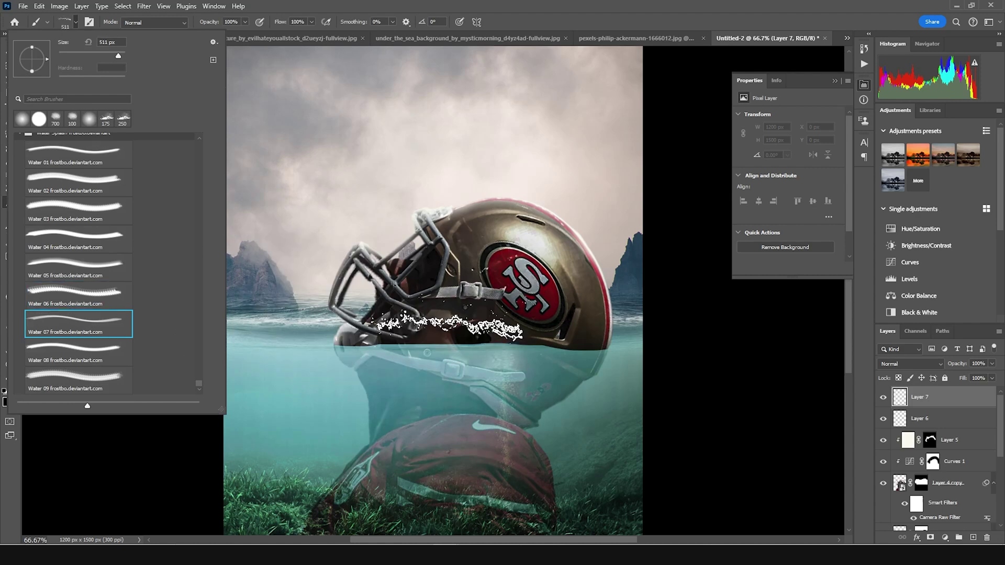
pyautogui.click(111, 231)
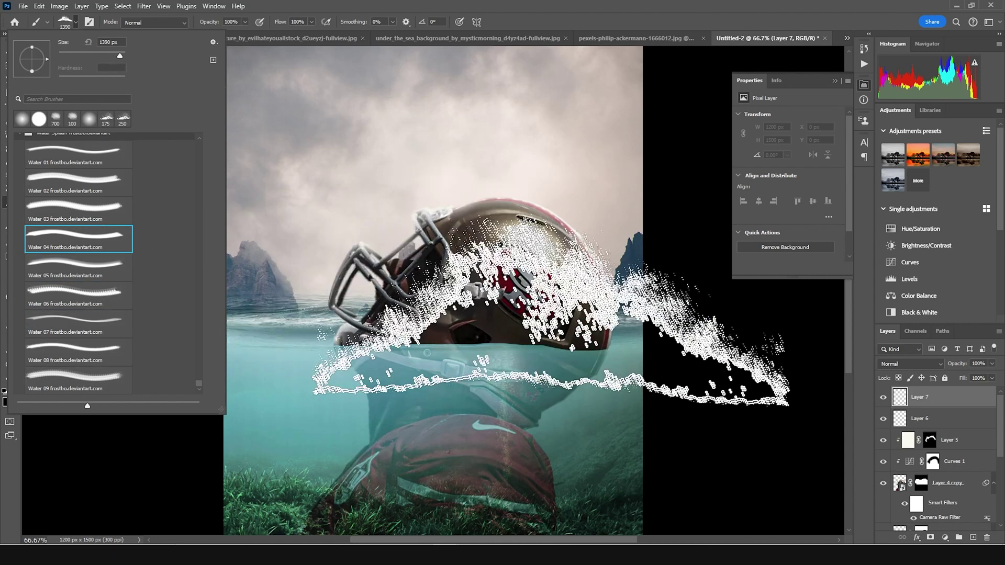
pyautogui.click(899, 401)
pyautogui.click(7, 402)
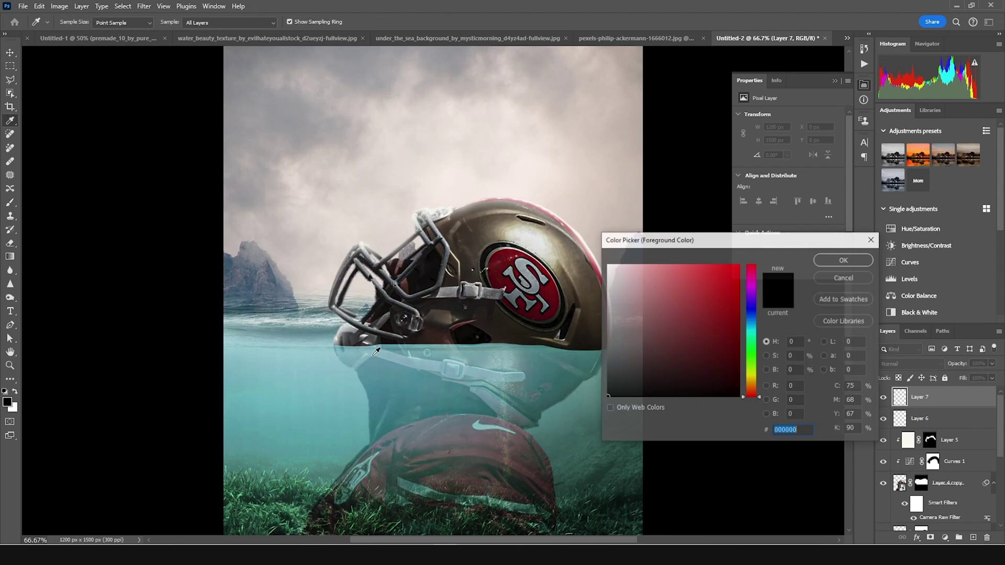
pyautogui.click(844, 260)
# Stamp white splashes along the helmet's left and right waterline, mainly with the Water 03 brush
pyautogui.click(335, 344)
pyautogui.hotkey('ctrl', 'z')
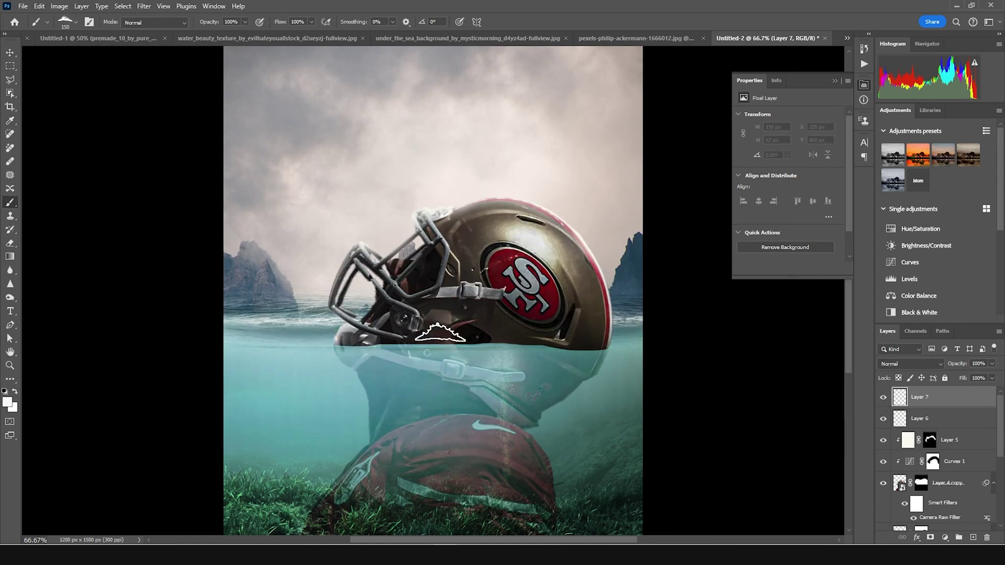
pyautogui.click(76, 22)
pyautogui.click(78, 183)
pyautogui.click(385, 269)
pyautogui.press('[')
pyautogui.press('[')
pyautogui.press('[')
pyautogui.press('[')
pyautogui.press('[')
pyautogui.press('[')
pyautogui.press('[')
pyautogui.press('[')
pyautogui.press('[')
pyautogui.click(398, 329)
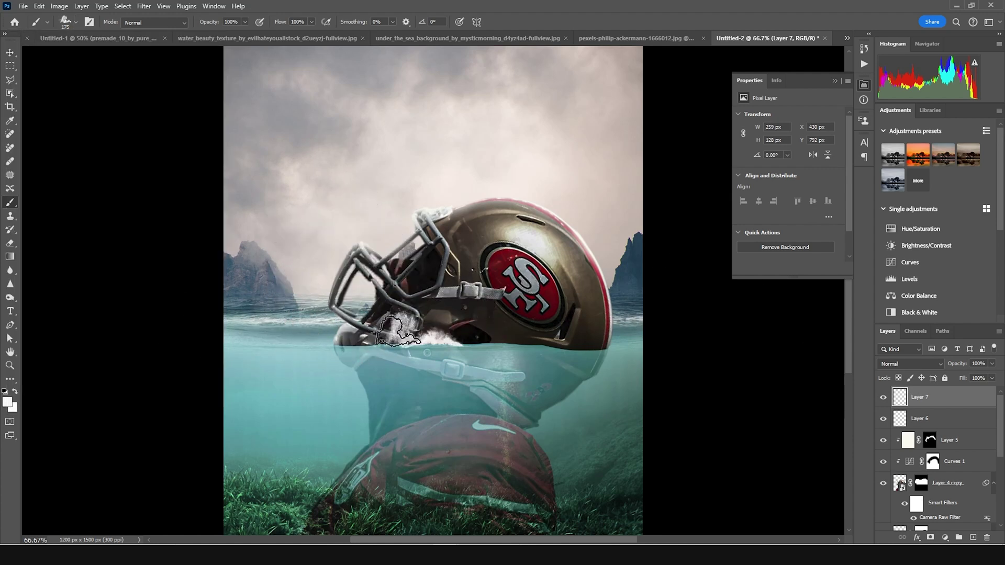
pyautogui.click(65, 22)
pyautogui.click(79, 155)
pyautogui.scroll(-2, 105, 209)
pyautogui.click(78, 252)
pyautogui.scroll(-1, 114, 298)
pyautogui.doubleClick(116, 259)
pyautogui.click(375, 308)
pyautogui.click(583, 313)
pyautogui.press(']')
pyautogui.press(']')
pyautogui.click(607, 315)
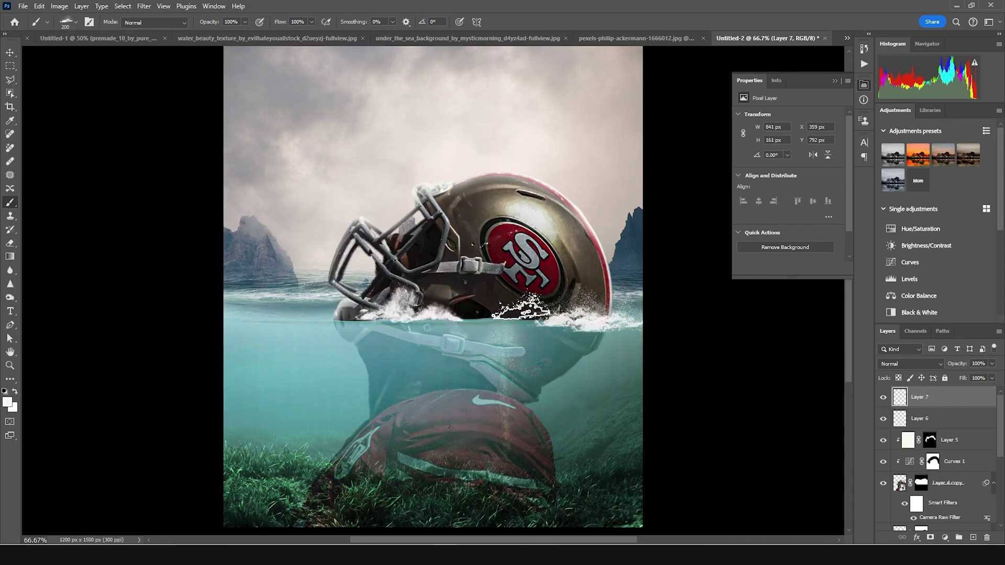
pyautogui.hotkey('ctrl', 'z')
pyautogui.hotkey('ctrl', 'z')
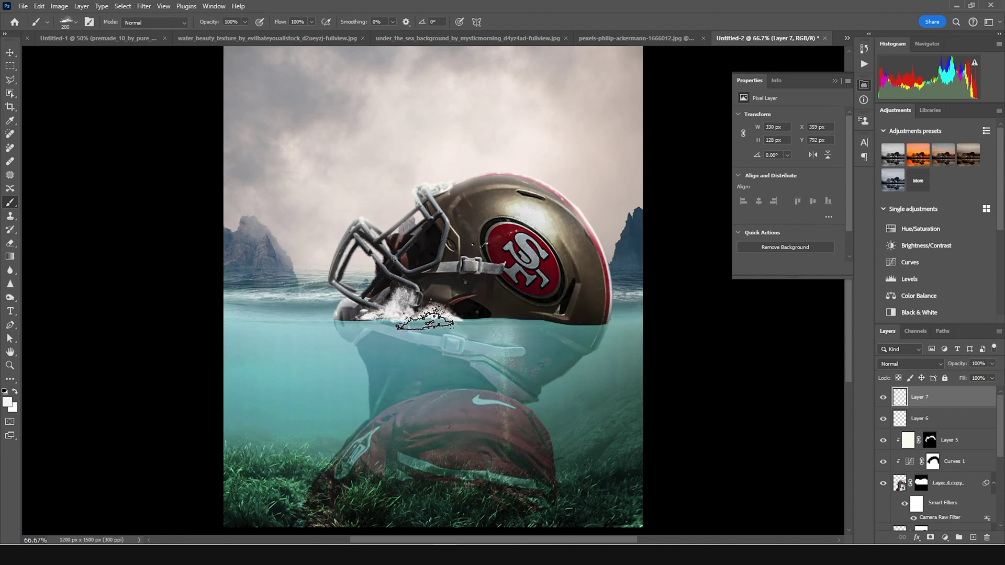
# Try further splash brushes, adding another splash at the right waterline and ending on Water 06
pyautogui.press('[')
pyautogui.press('[')
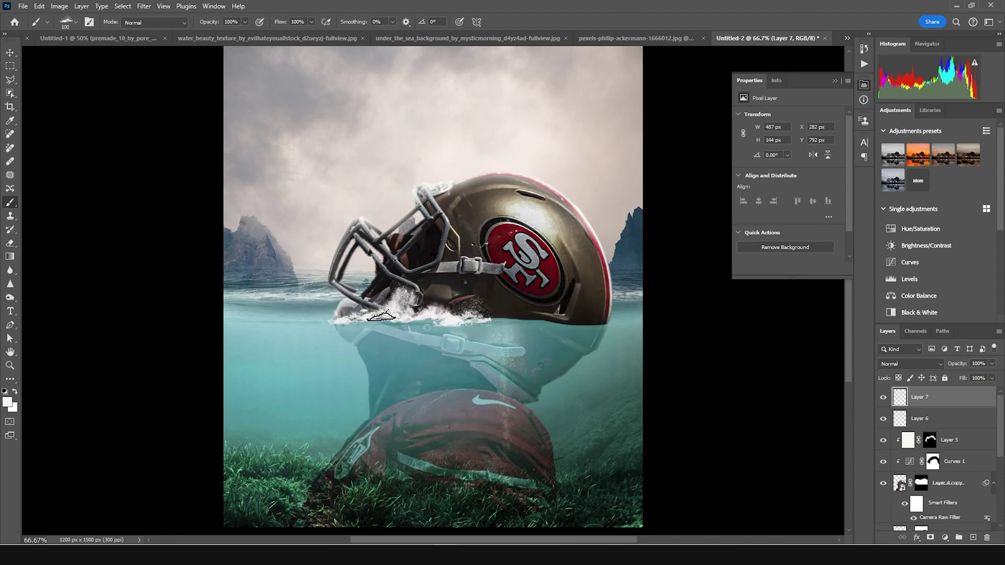
pyautogui.click(77, 22)
pyautogui.click(52, 335)
pyautogui.press('Return')
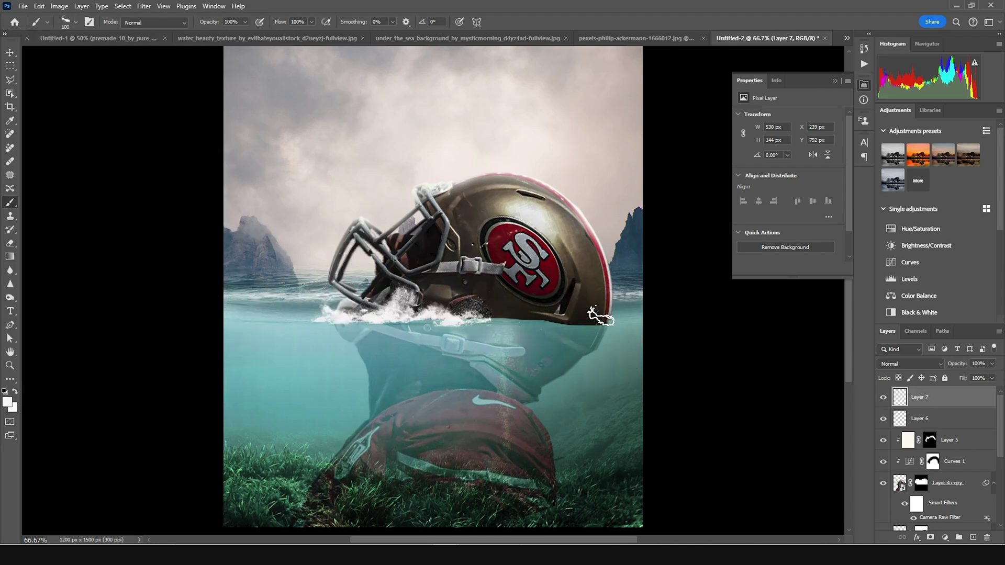
pyautogui.click(76, 23)
pyautogui.click(73, 313)
pyautogui.press('Return')
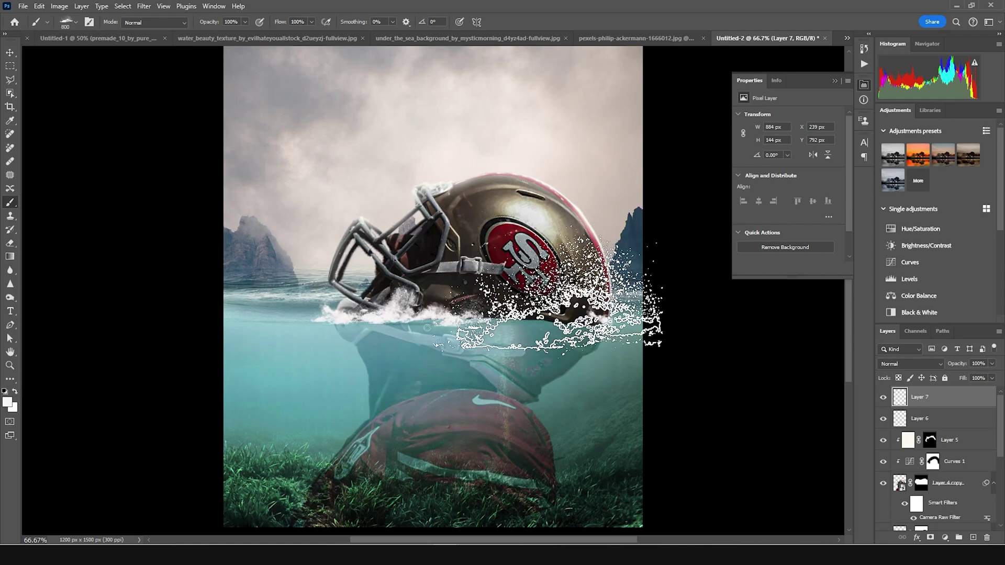
pyautogui.click(589, 318)
pyautogui.click(77, 22)
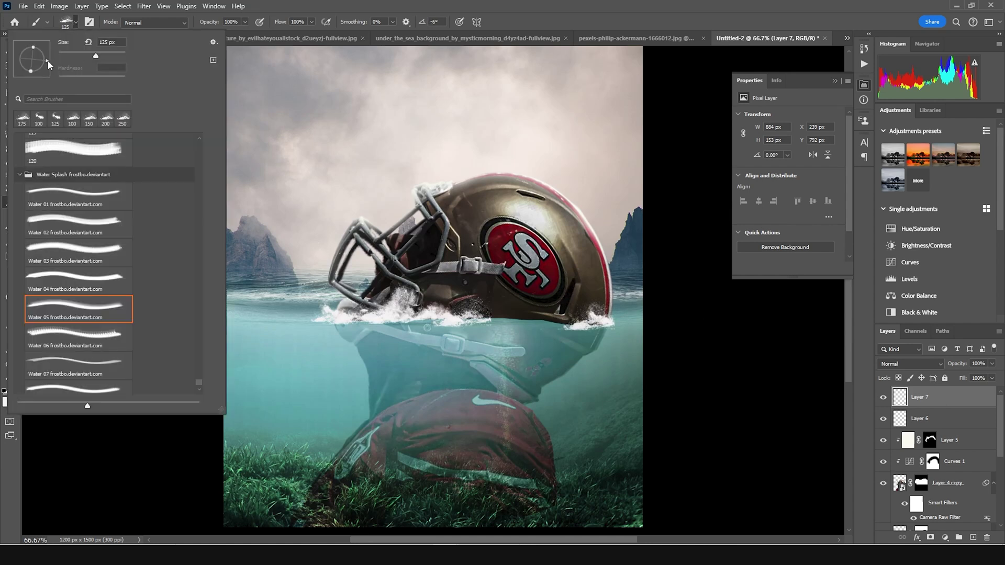
pyautogui.press('Return')
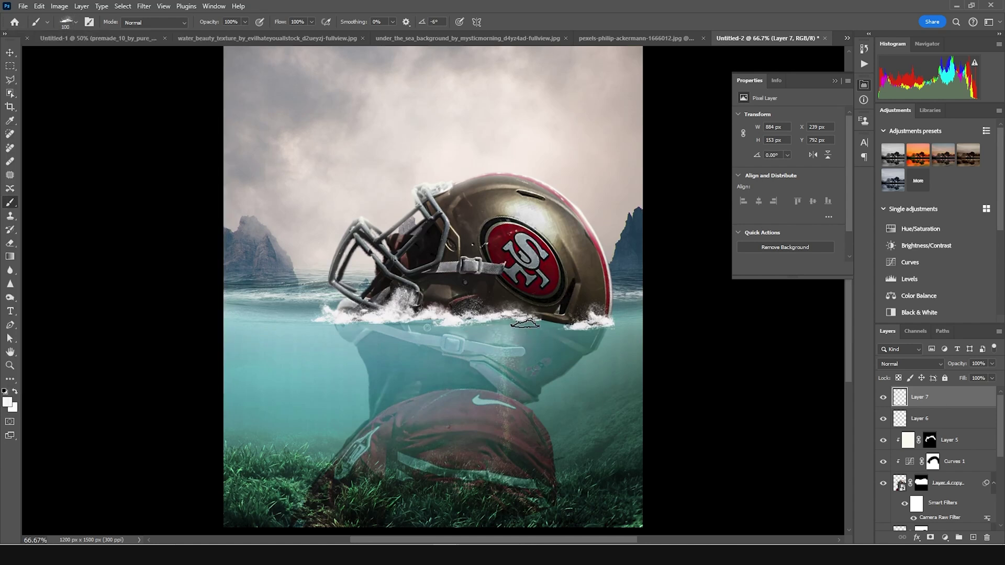
pyautogui.click(77, 23)
pyautogui.click(73, 335)
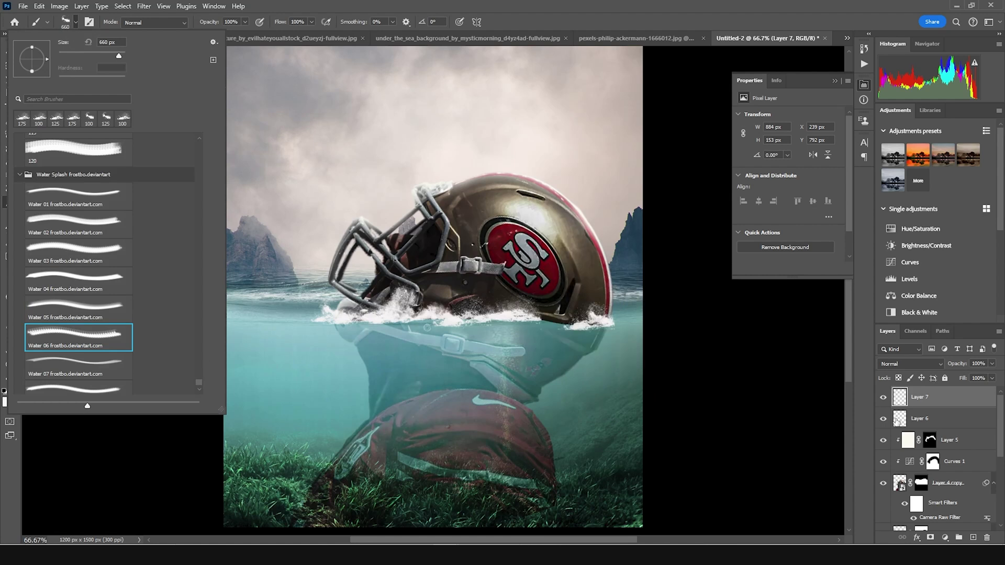
pyautogui.press('Return')
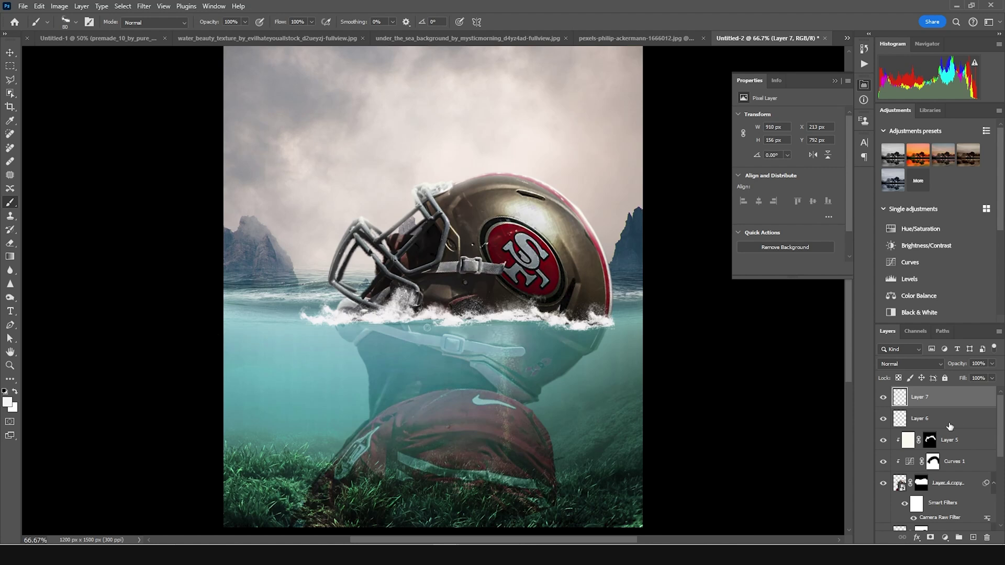
# Drag the pool water texture into the poster and blend it in Soft Light
pyautogui.click(387, 41)
pyautogui.click(258, 40)
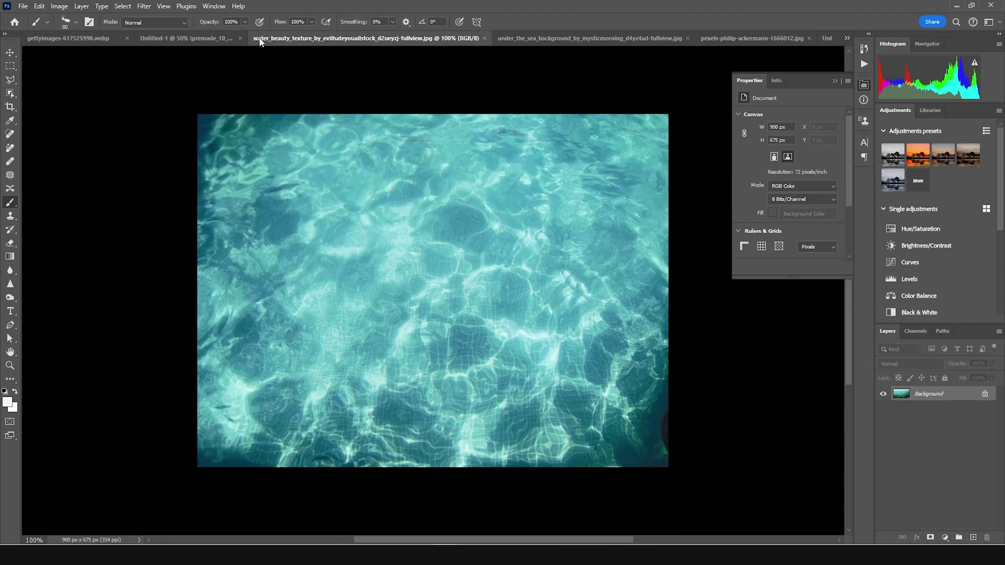
pyautogui.click(11, 54)
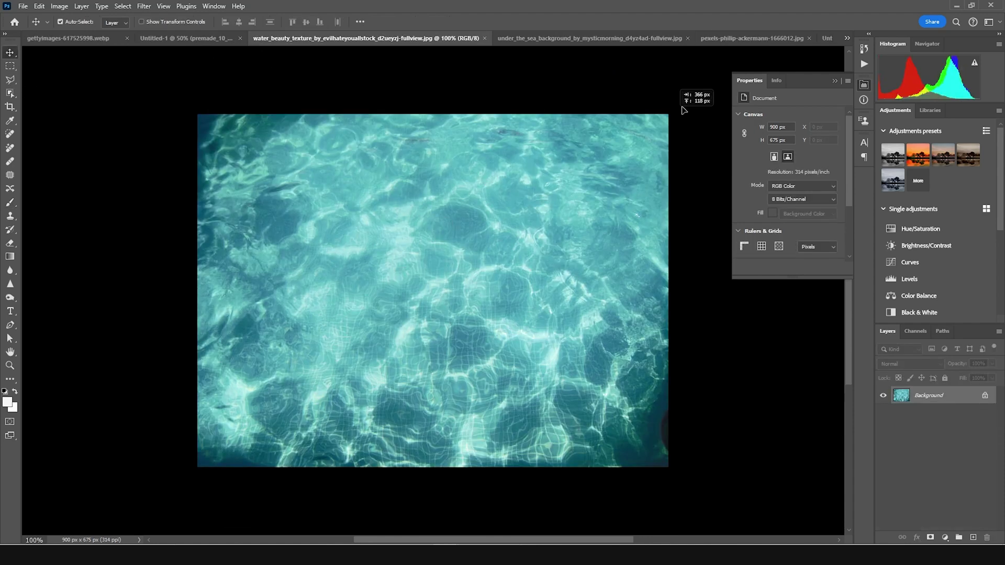
pyautogui.moveTo(613, 142); pyautogui.dragTo(734, 46)
pyautogui.moveTo(832, 40); pyautogui.dragTo(832, 40)
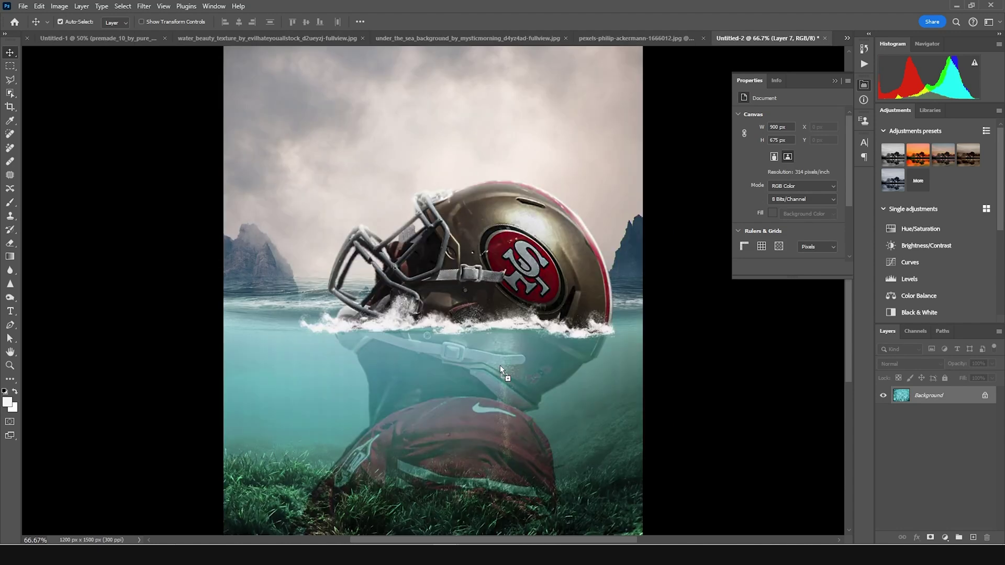
pyautogui.moveTo(500, 365); pyautogui.dragTo(501, 366)
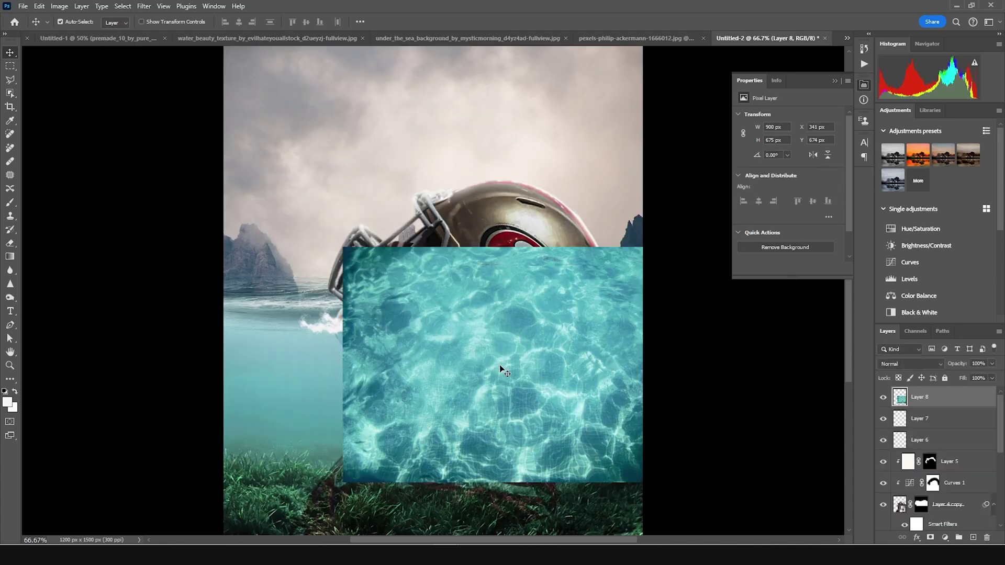
pyautogui.click(899, 365)
pyautogui.click(887, 404)
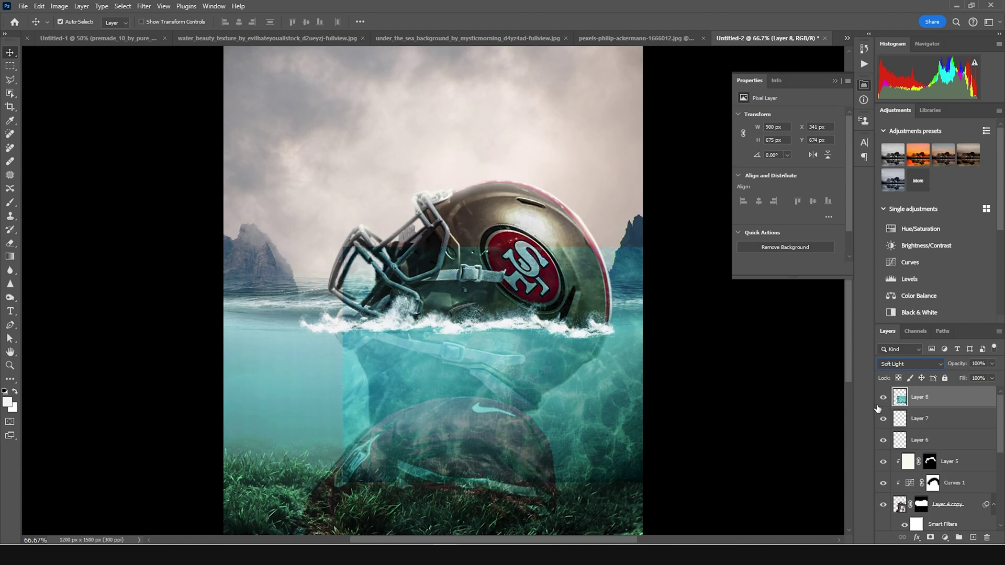
# Enlarge the water texture to about 148% and shift it down over the underwater area
pyautogui.hotkey('ctrl', 't')
pyautogui.moveTo(555, 445); pyautogui.dragTo(478, 441)
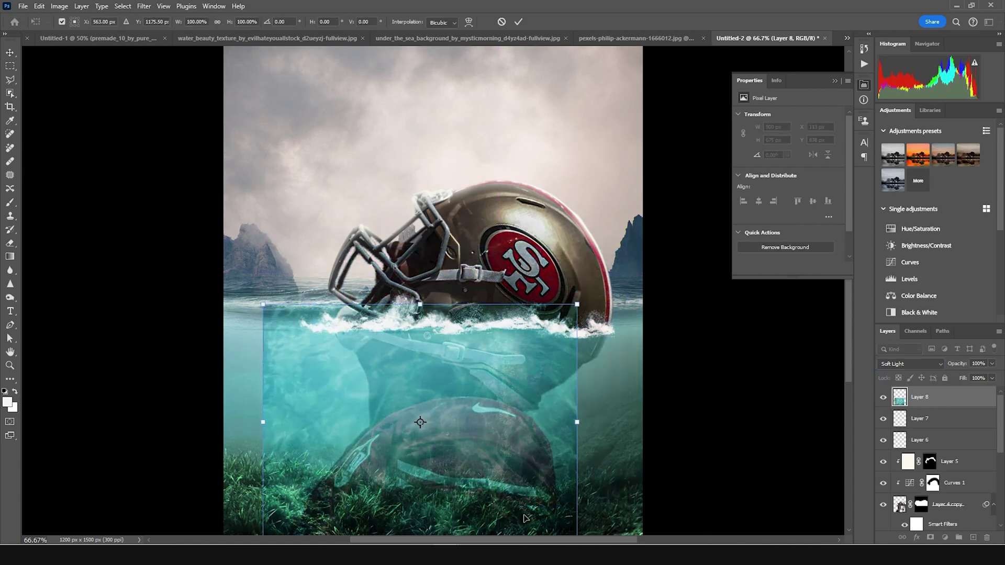
pyautogui.hotkey('ctrl', '-')
pyautogui.moveTo(540, 477); pyautogui.dragTo(602, 505)
pyautogui.moveTo(540, 375); pyautogui.dragTo(547, 441)
pyautogui.press('Return')
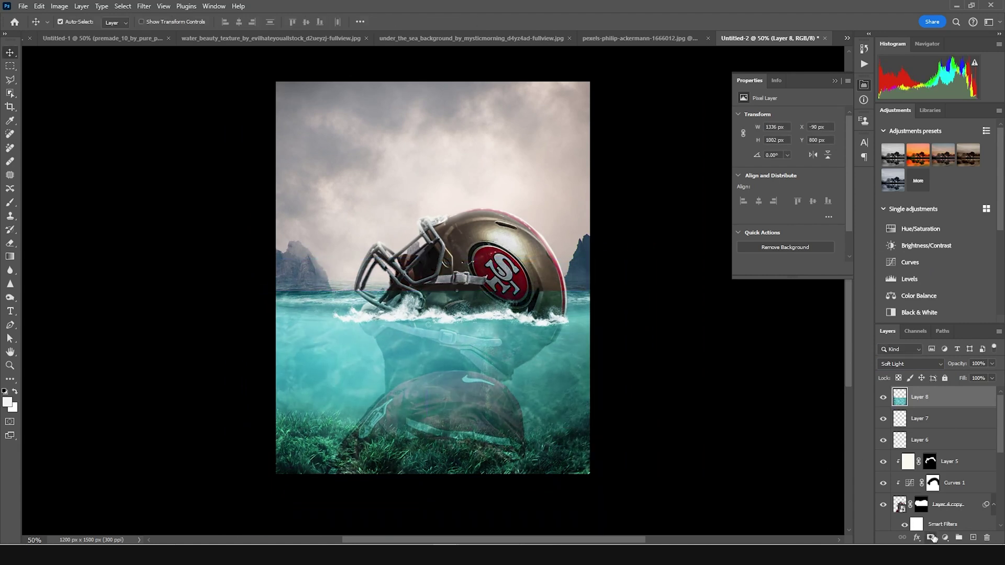
# Mask the water texture out of the sky and helmet with a 700 px black soft round brush
pyautogui.click(932, 537)
pyautogui.press('b')
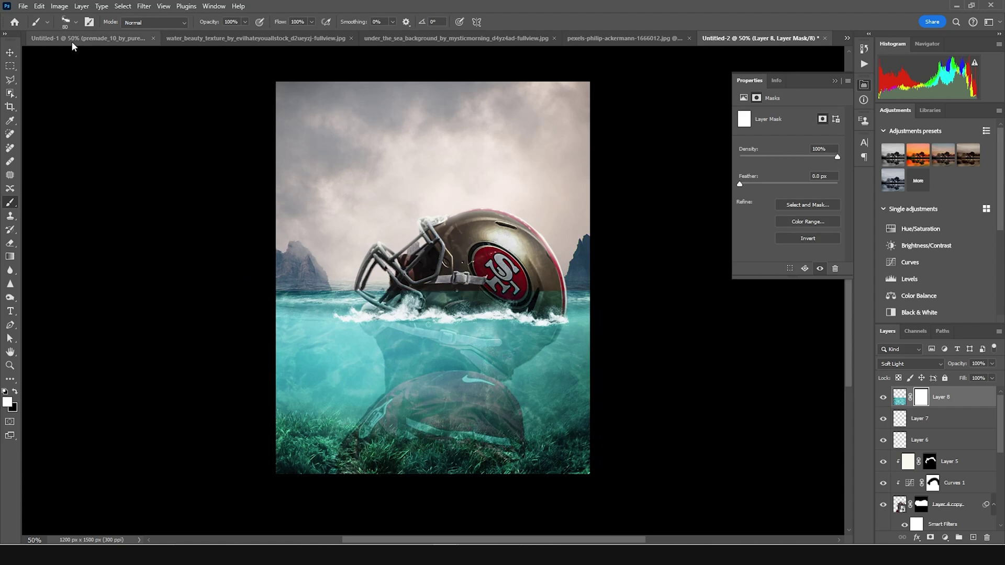
pyautogui.click(75, 22)
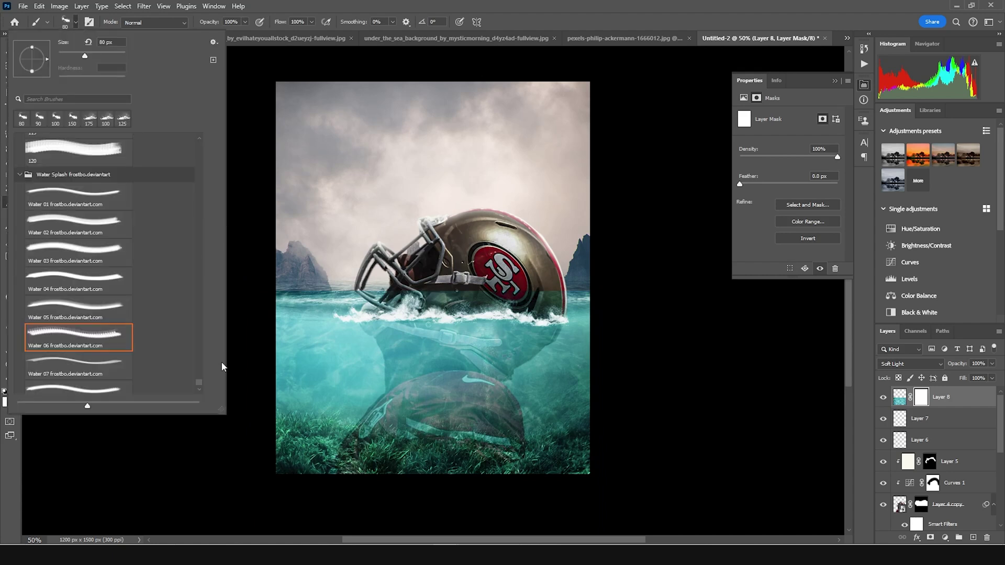
pyautogui.scroll(10, 200, 386)
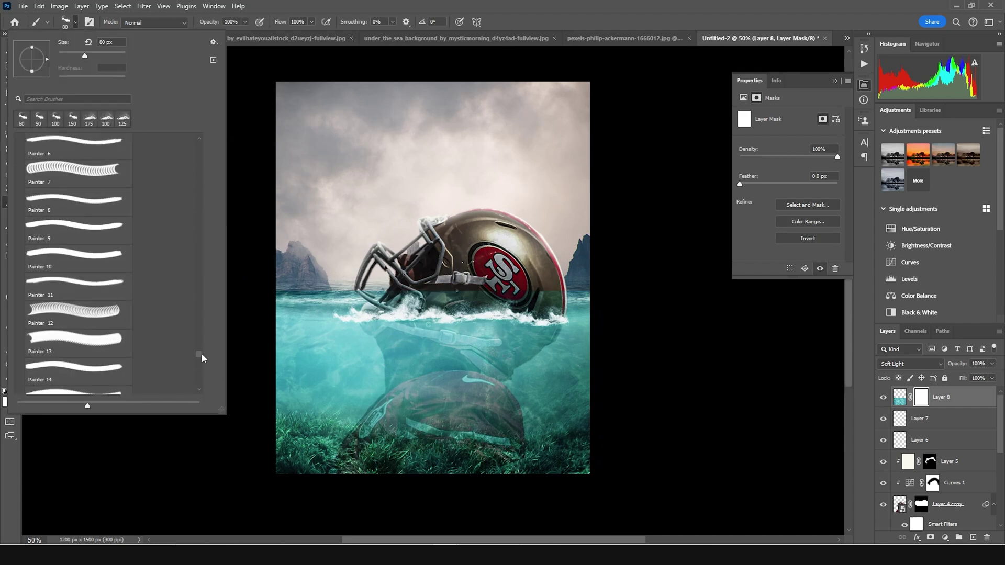
pyautogui.moveTo(200, 356); pyautogui.dragTo(199, 142)
pyautogui.doubleClick(42, 173)
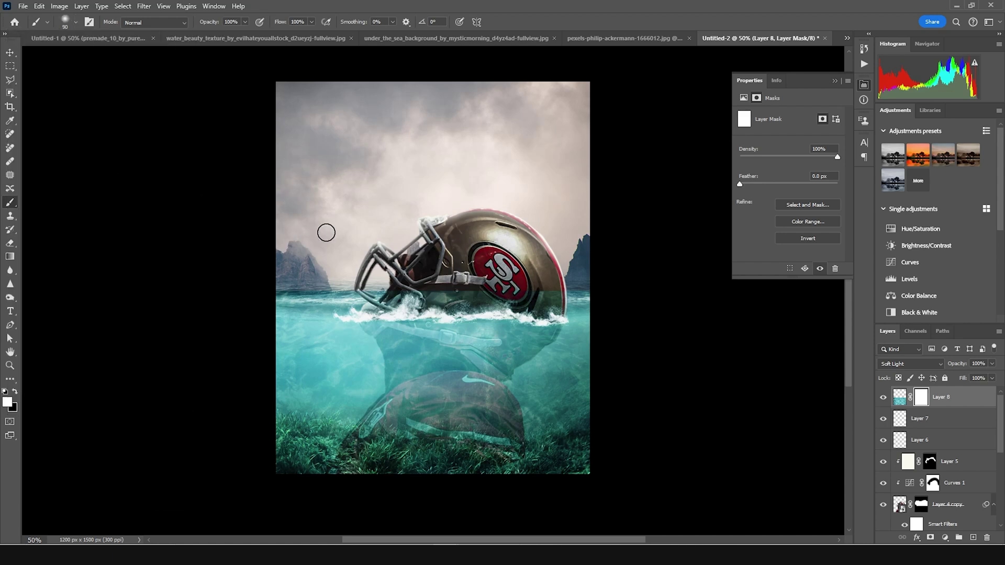
pyautogui.press(']')
pyautogui.press(']')
pyautogui.press(']')
pyautogui.press(']')
pyautogui.press(']')
pyautogui.press(']')
pyautogui.press(']')
pyautogui.press(']')
pyautogui.press(']')
pyautogui.press(']')
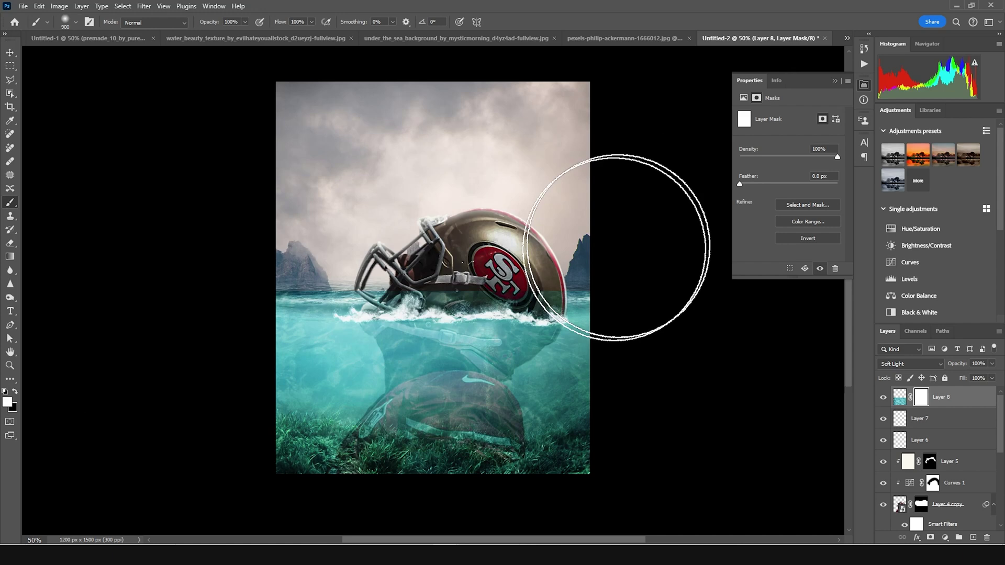
pyautogui.press('x')
pyautogui.press('[')
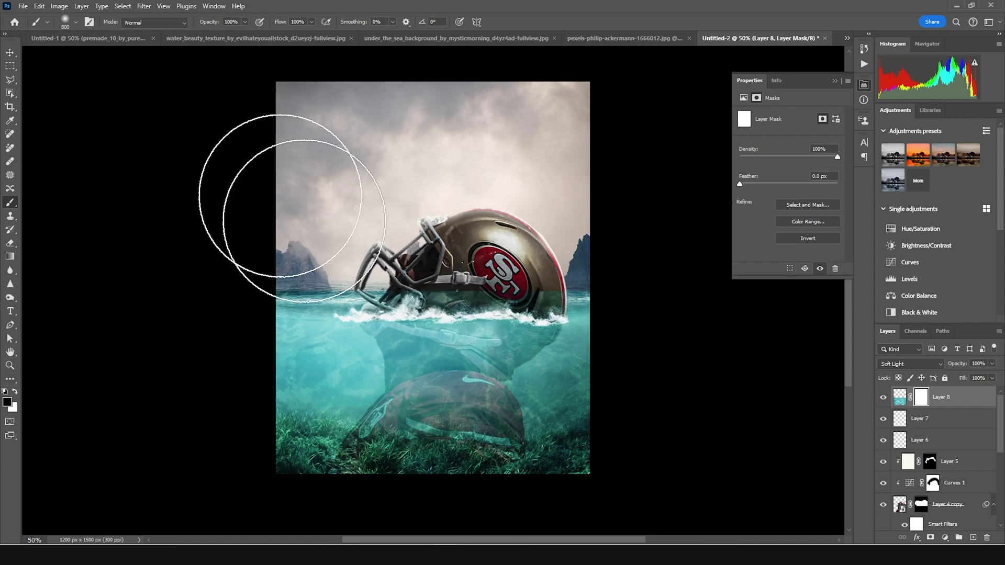
pyautogui.moveTo(372, 257)
pyautogui.mouseDown()
pyautogui.moveTo(648, 240)
pyautogui.moveTo(139, 228)
pyautogui.moveTo(628, 236)
pyautogui.moveTo(99, 243)
pyautogui.moveTo(529, 243)
pyautogui.mouseUp()
# Compare the water layer on and off, reset to white, and add an empty Layer 9
pyautogui.click(883, 399)
pyautogui.click(883, 399)
pyautogui.press('x')
pyautogui.click(900, 397)
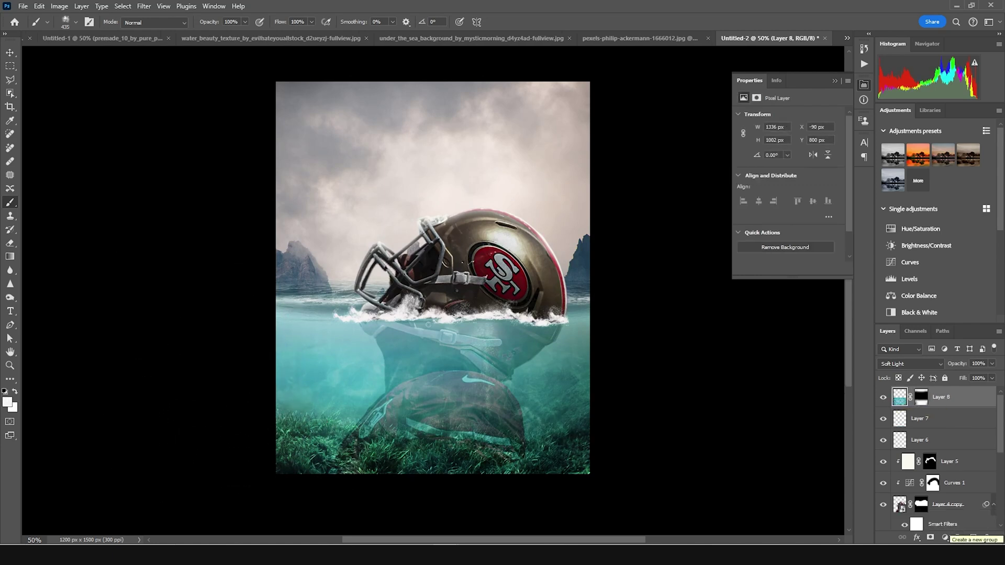
pyautogui.click(974, 538)
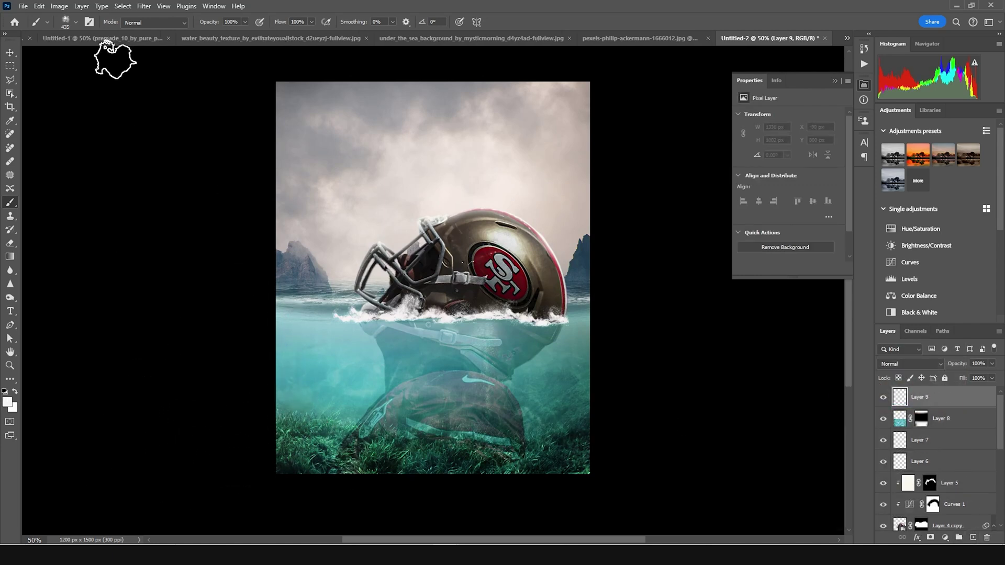
# Paint g-cloud-7 mist on Layer 9 over the sky, left rock and lower-left water
pyautogui.click(77, 22)
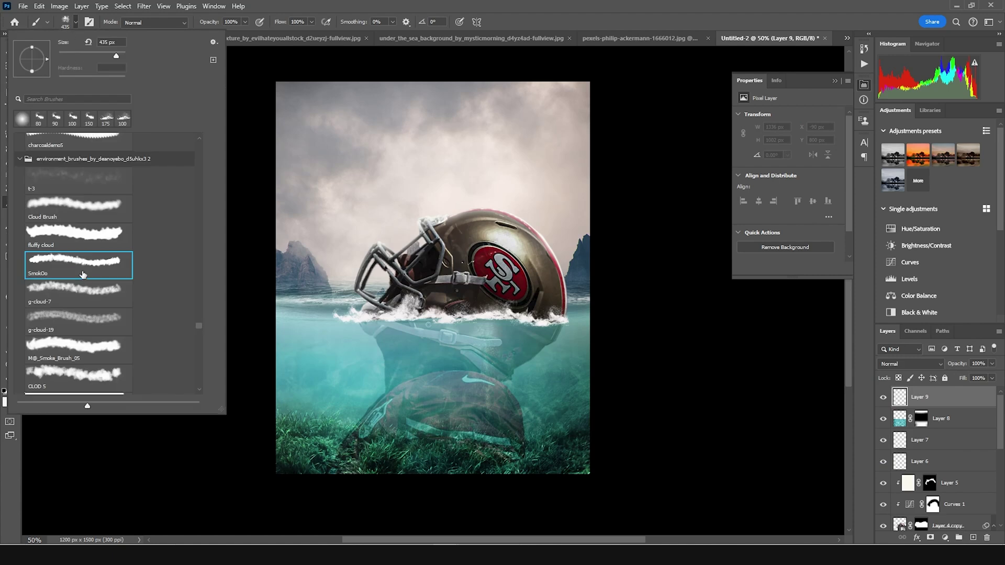
pyautogui.click(356, 297)
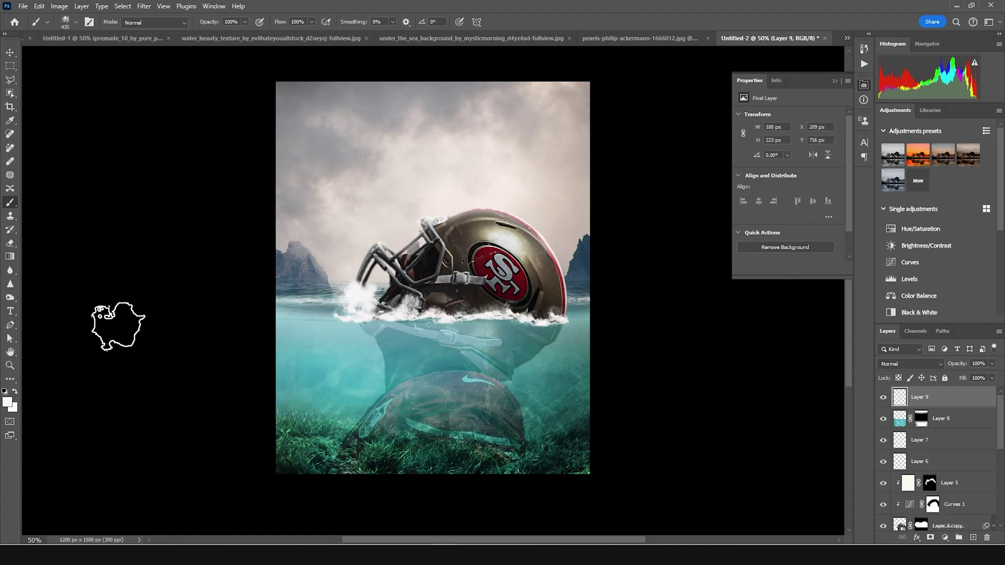
pyautogui.hotkey('ctrl', 'z')
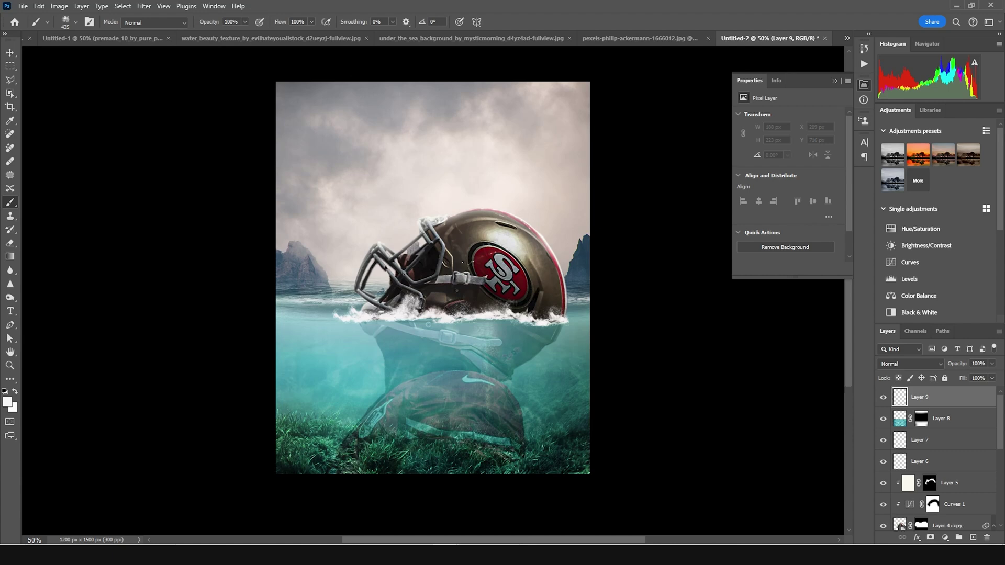
pyautogui.click(78, 22)
pyautogui.click(99, 290)
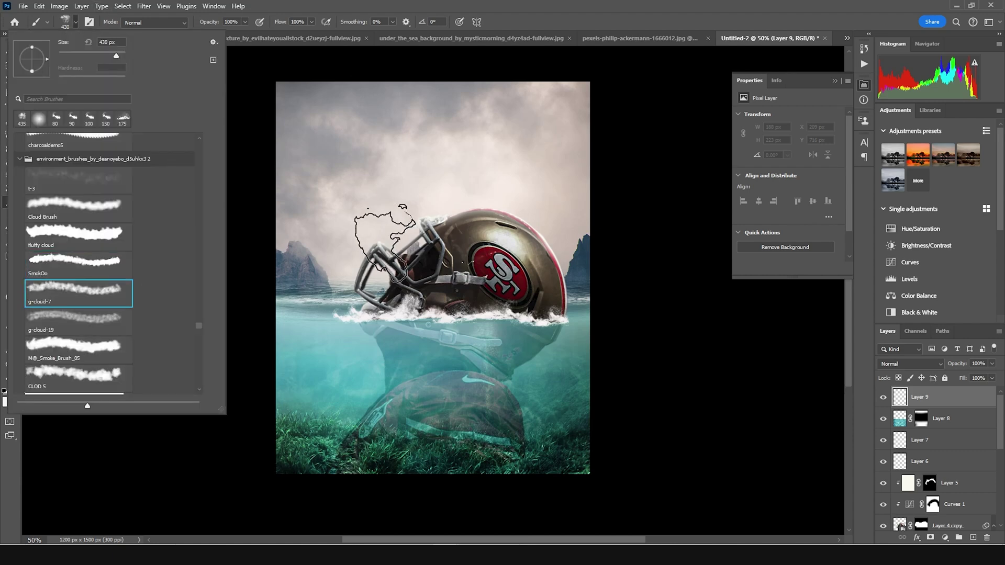
pyautogui.click(387, 243)
pyautogui.press(']')
pyautogui.press(']')
pyautogui.press(']')
pyautogui.press(']')
pyautogui.press(']')
pyautogui.press(']')
pyautogui.press(']')
pyautogui.press(']')
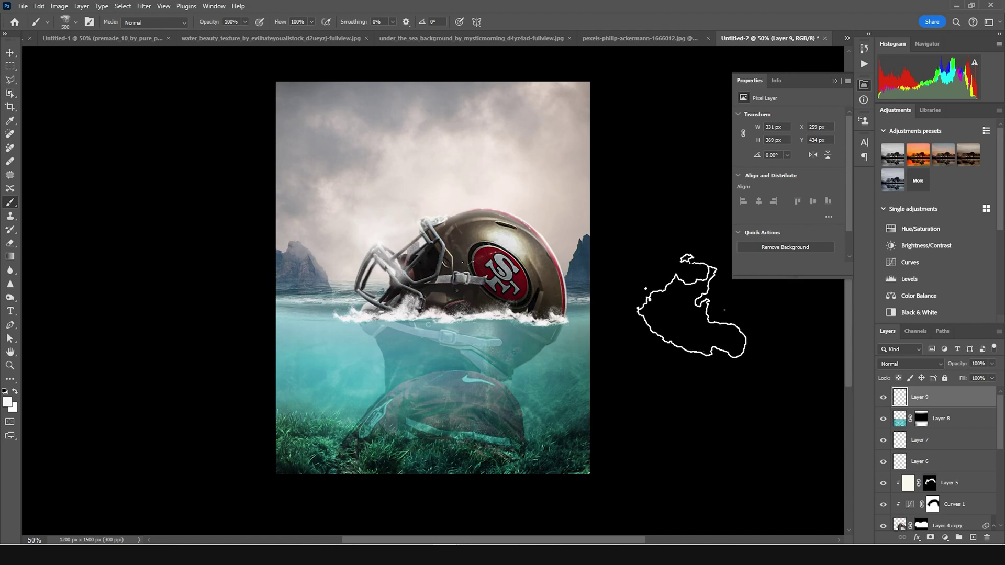
pyautogui.click(539, 184)
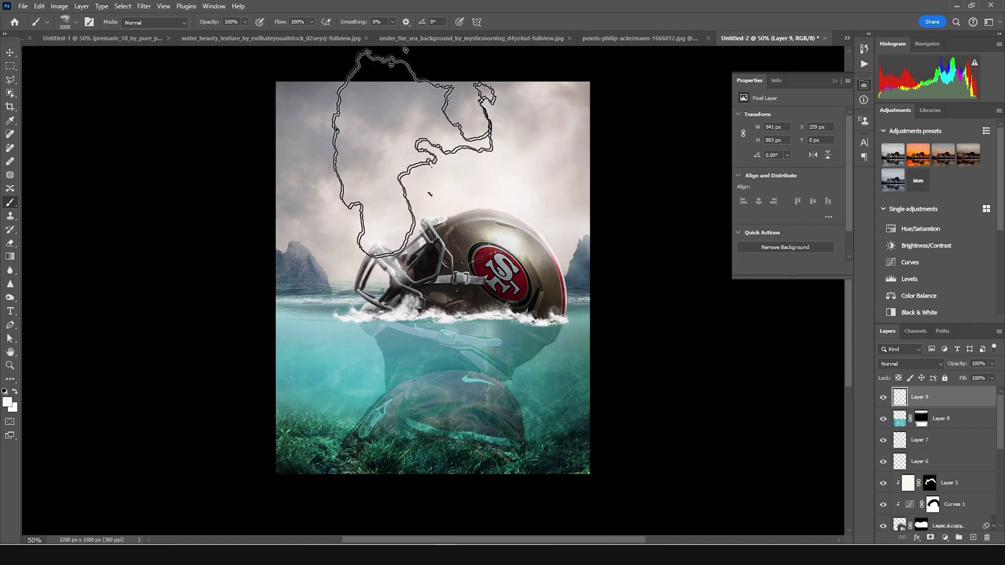
pyautogui.click(314, 213)
pyautogui.press('[')
pyautogui.press('[')
pyautogui.press('[')
pyautogui.press('[')
pyautogui.press('[')
pyautogui.press('[')
pyautogui.press('[')
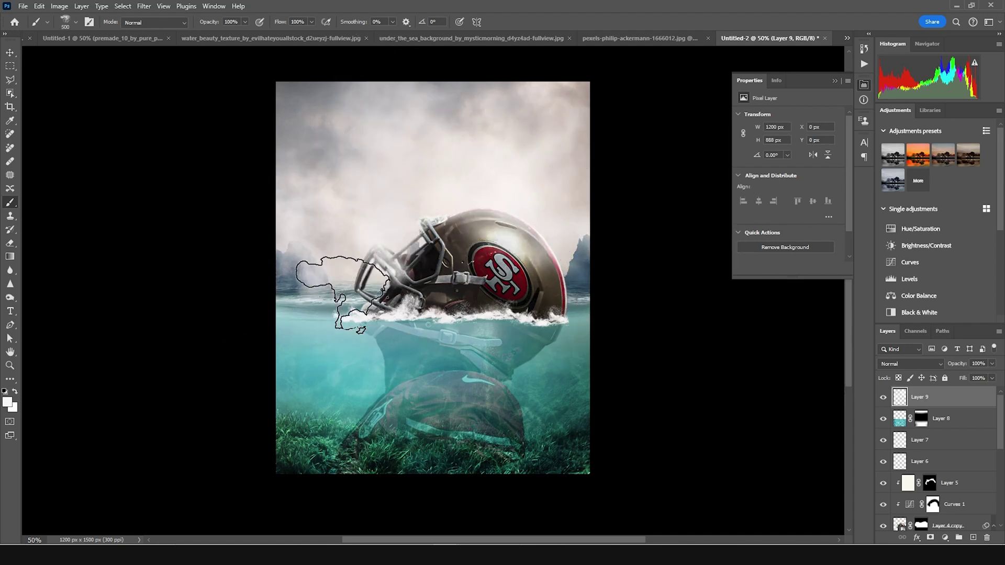
pyautogui.click(293, 335)
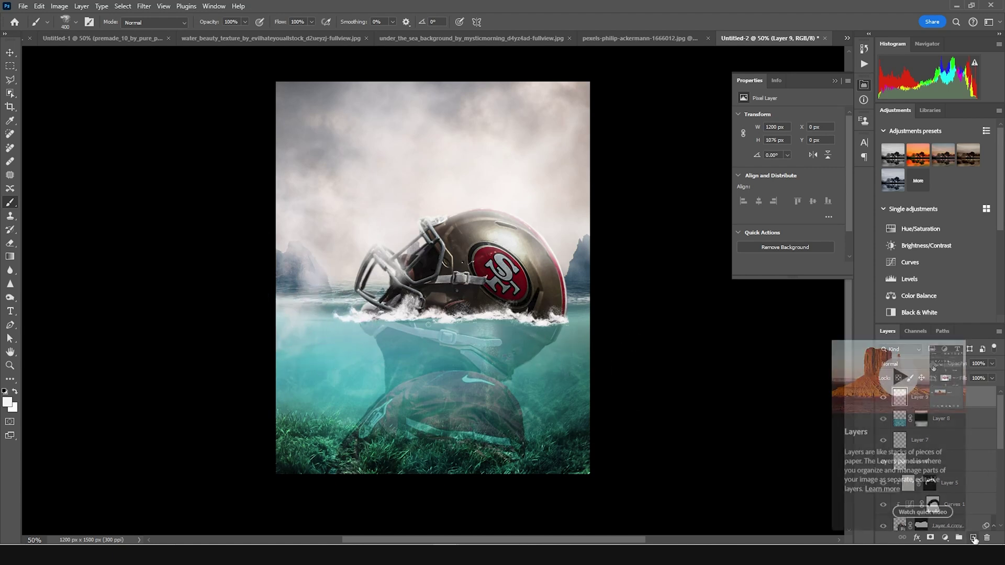
# On a new Layer 10, paint clouds in the upper middle sky and over the helmet top
pyautogui.click(974, 538)
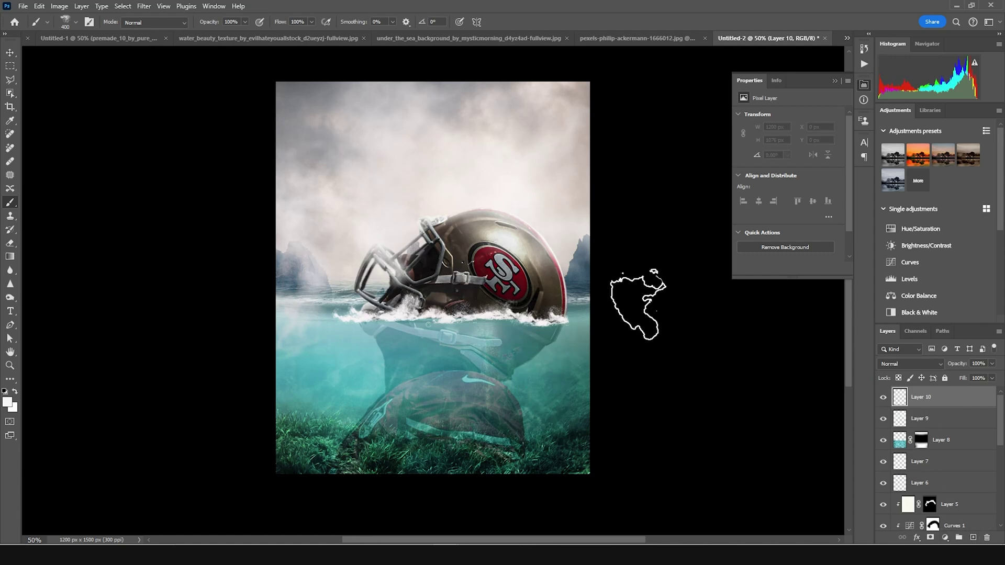
pyautogui.press(']')
pyautogui.press(']')
pyautogui.press(']')
pyautogui.click(456, 162)
pyautogui.press(']')
pyautogui.press(']')
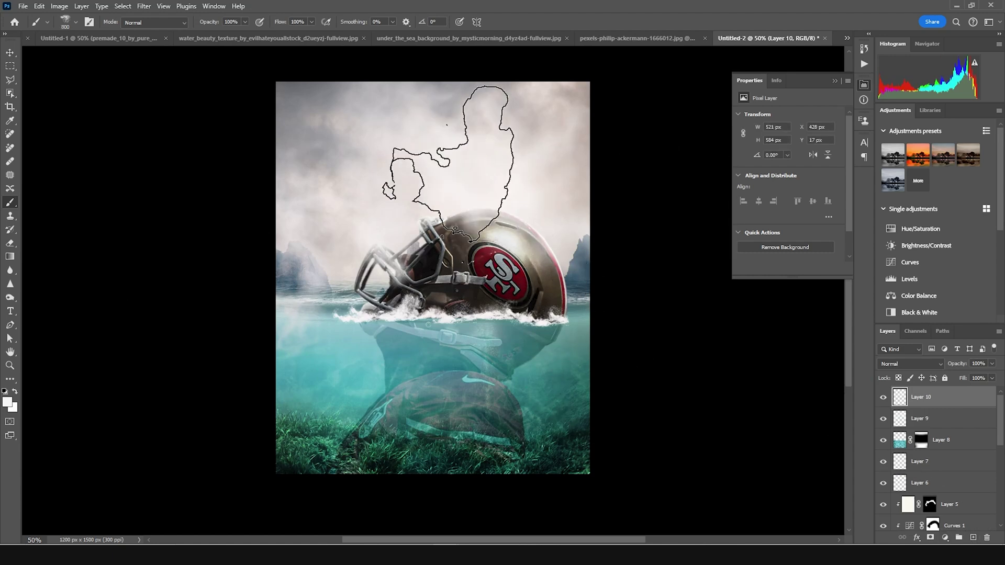
pyautogui.click(524, 204)
pyautogui.hotkey('alt', '[')
pyautogui.hotkey('alt', '[')
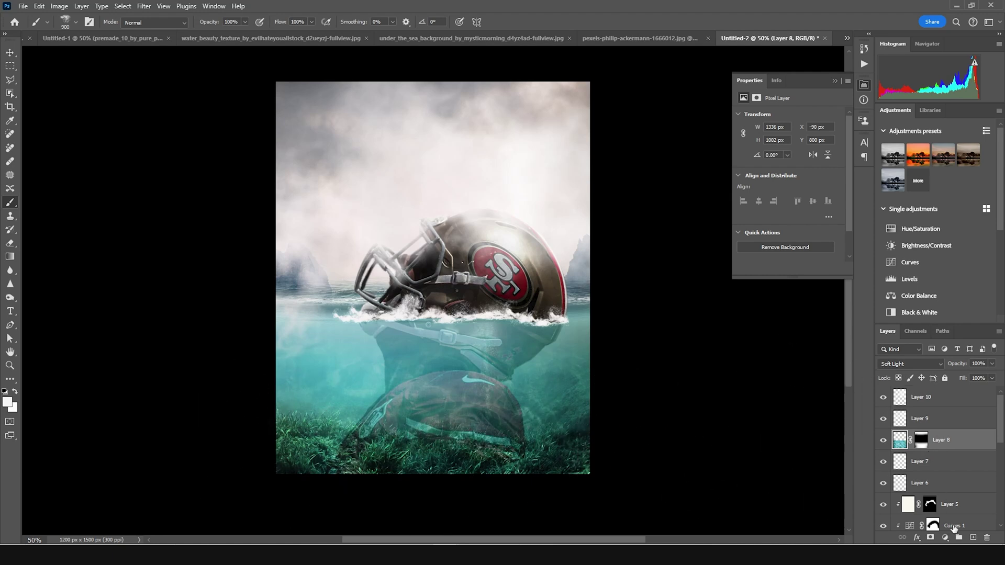
# Add Layer 12 above the water layer and set the painting colour to near-black teal #111515
pyautogui.click(973, 537)
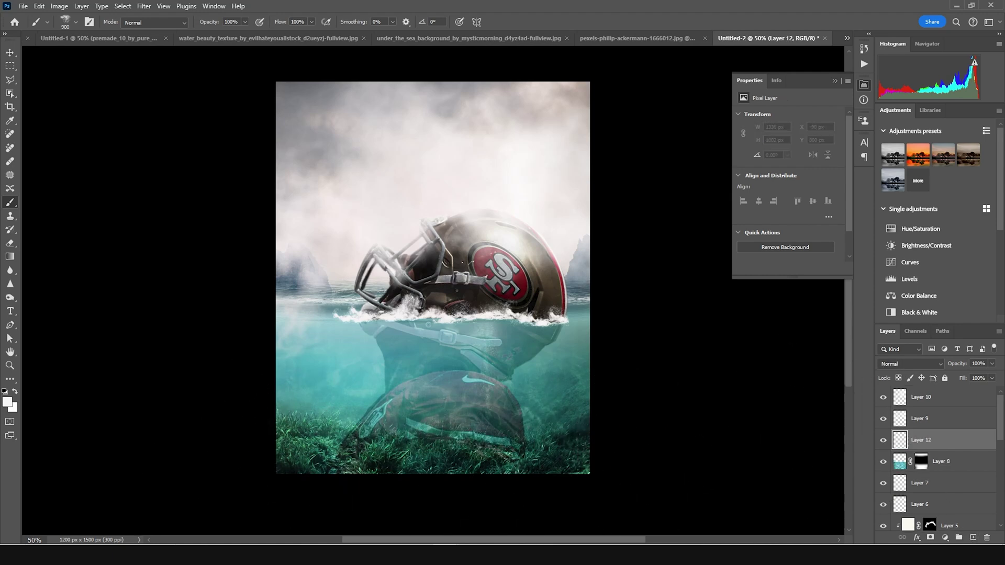
pyautogui.click(8, 401)
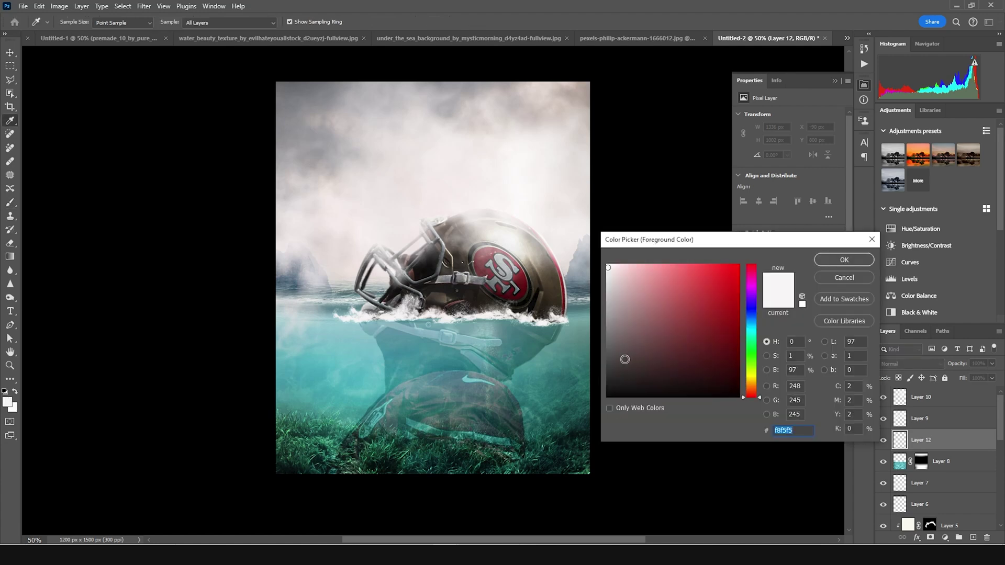
pyautogui.click(605, 373)
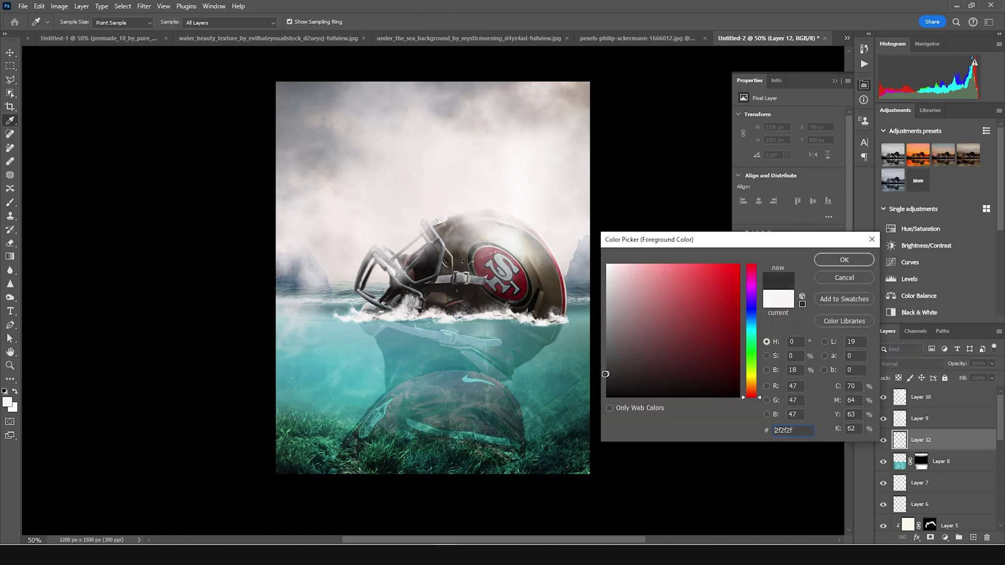
pyautogui.click(546, 458)
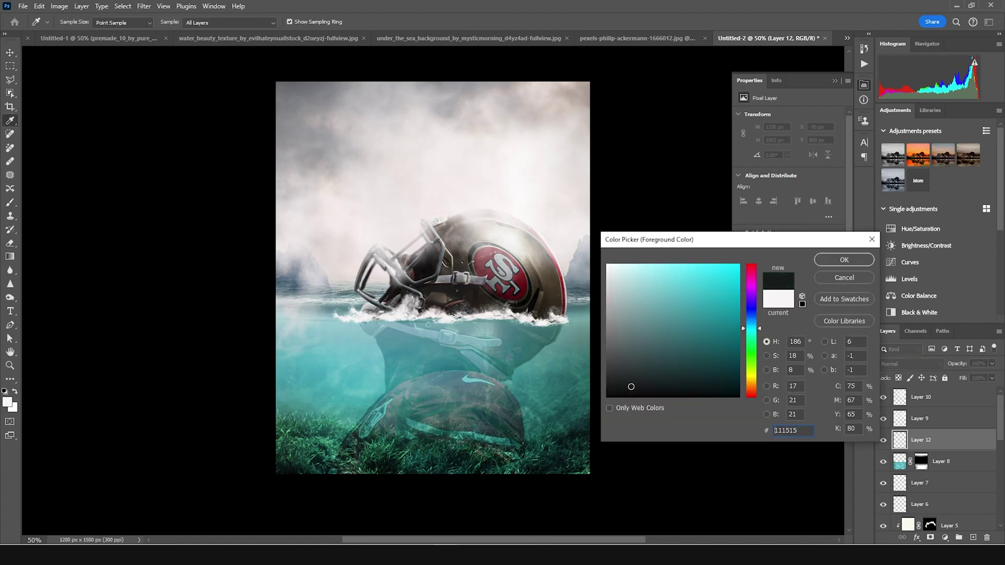
pyautogui.click(826, 260)
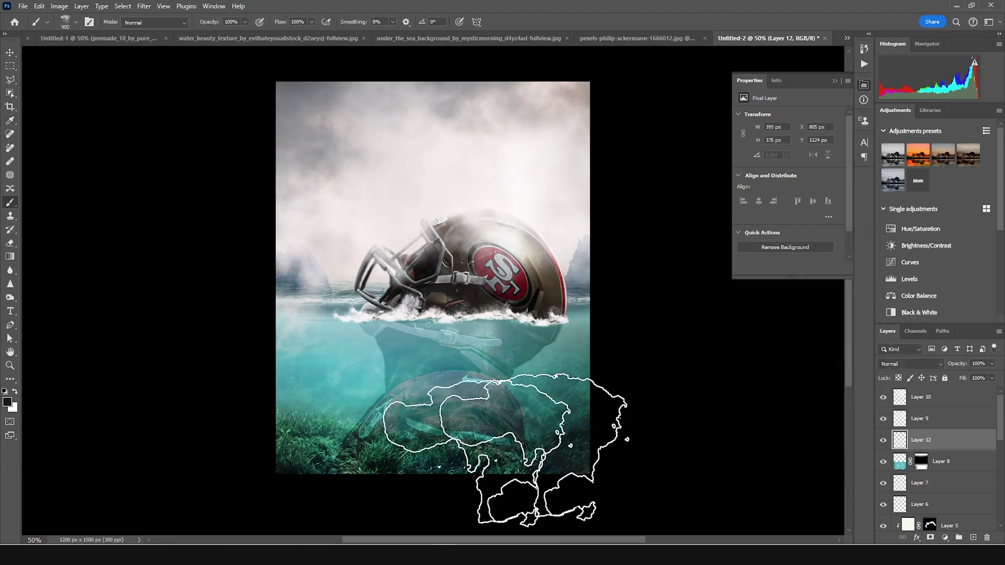
# Darken the grass along the poster's bottom edge, then select Layer 10
pyautogui.moveTo(257, 492)
pyautogui.mouseDown()
pyautogui.moveTo(434, 503)
pyautogui.moveTo(597, 486)
pyautogui.moveTo(610, 494)
pyautogui.moveTo(361, 476)
pyautogui.moveTo(262, 495)
pyautogui.moveTo(492, 503)
pyautogui.moveTo(414, 529)
pyautogui.mouseUp()
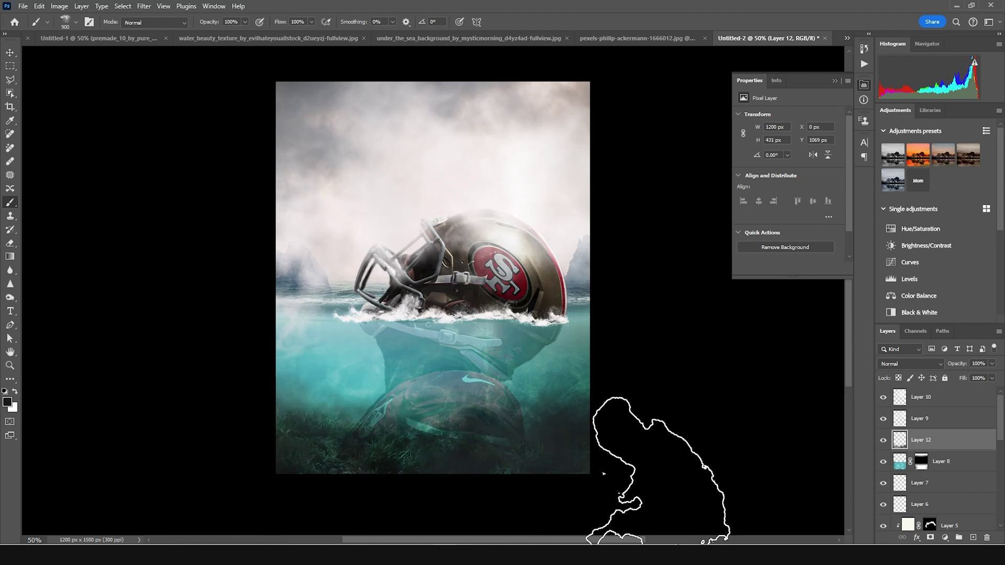
pyautogui.scroll(1, 432, 278)
pyautogui.click(900, 398)
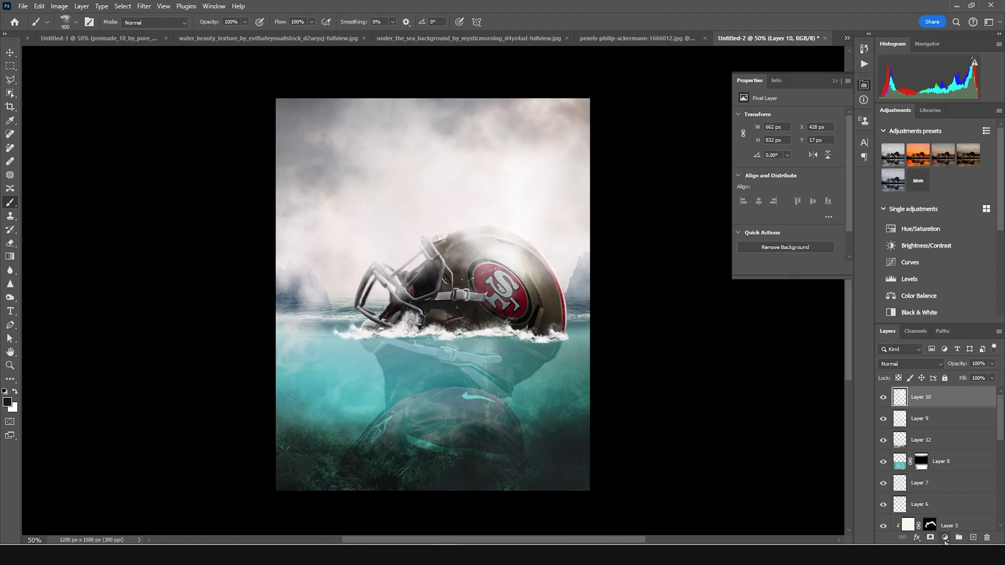
pyautogui.click(945, 539)
# Add a Color Lookup layer loading windyfilmlut.cube for a warm cream sky and deeper teal
pyautogui.click(937, 475)
pyautogui.click(801, 117)
pyautogui.click(800, 123)
pyautogui.click(490, 145)
pyautogui.click(933, 505)
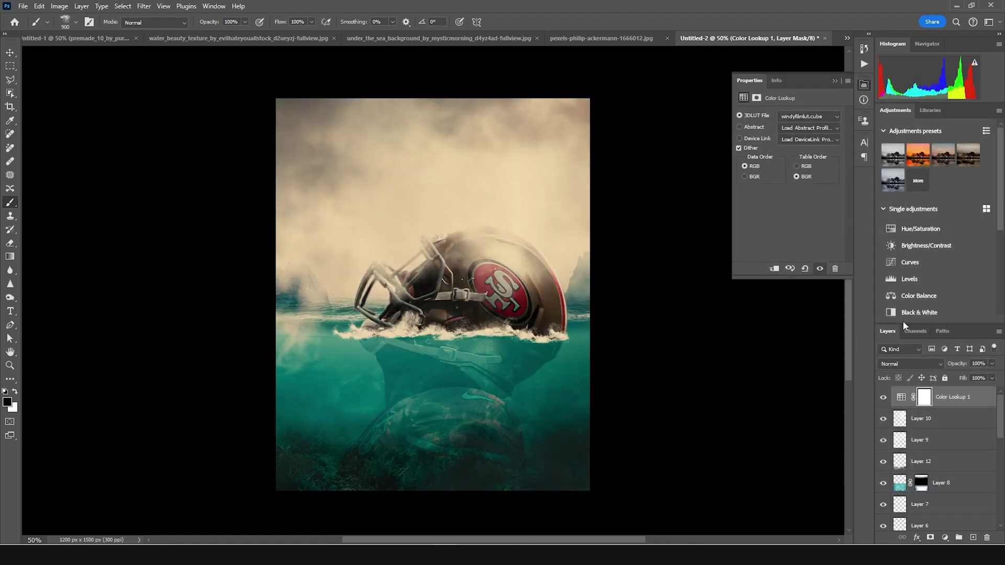
# Add a new layer above Layer 10 and pick the Water 04 brush at about 400 px
pyautogui.hotkey('ctrl', 'shift', 'alt', 'n')
pyautogui.rightClick(184, 402)
pyautogui.click(78, 291)
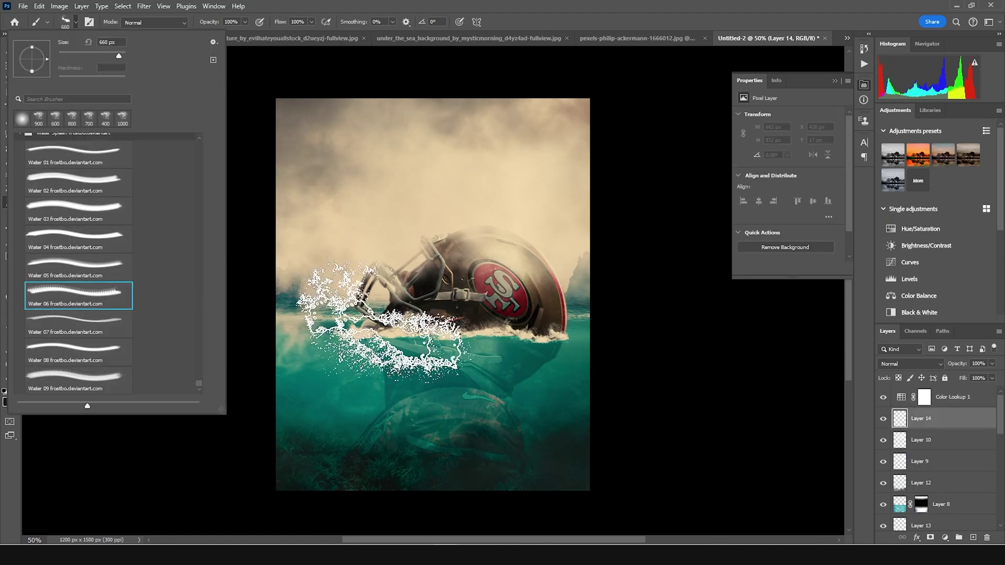
pyautogui.click(114, 238)
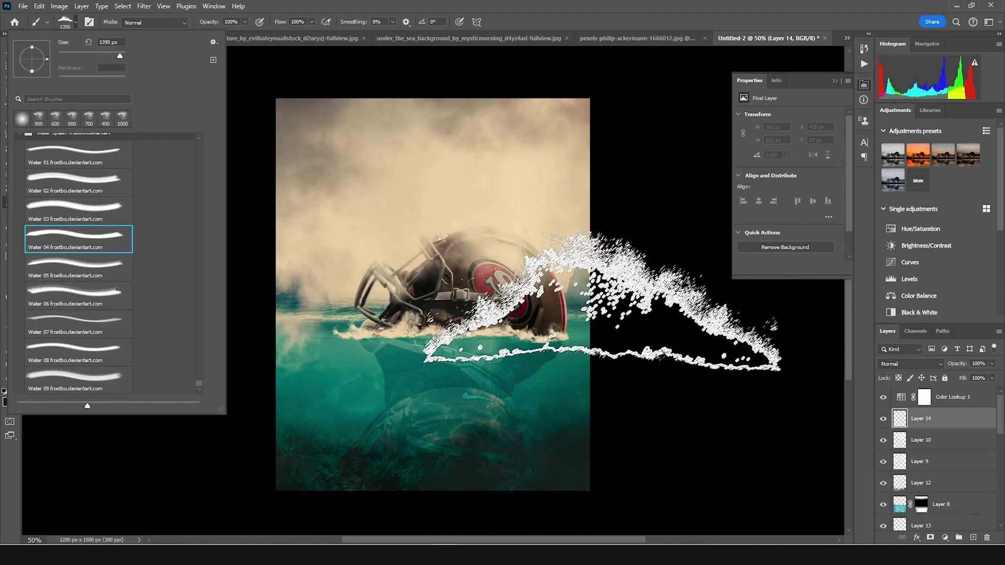
pyautogui.press('Return')
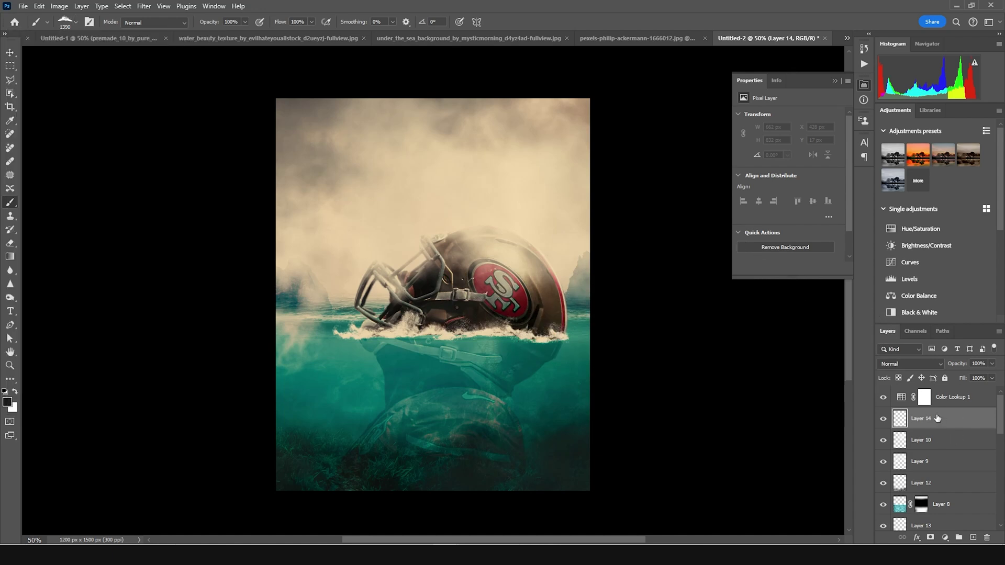
pyautogui.press('[')
pyautogui.press('[')
pyautogui.press('[')
pyautogui.press('[')
pyautogui.press('[')
pyautogui.press('[')
pyautogui.press('[')
pyautogui.press('[')
pyautogui.press('[')
pyautogui.press('[')
pyautogui.press('[')
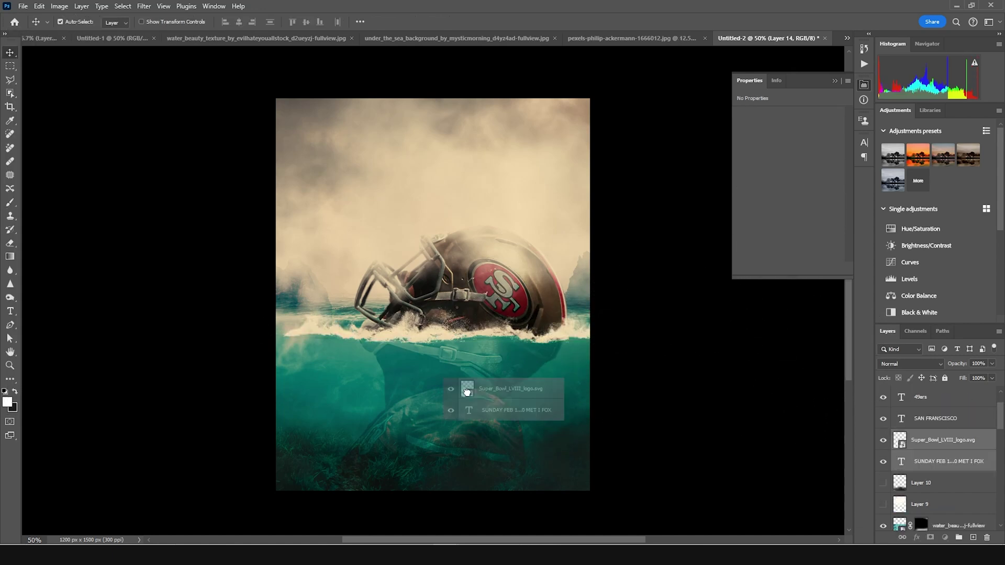
# Place the Super Bowl LVIII logo and 'SUNDAY FEB 12 / 6:30 MET I FOX' text in the lower poster
pyautogui.moveTo(448, 398); pyautogui.dragTo(486, 423)
pyautogui.hotkey('ctrl', 't')
pyautogui.press('Return')
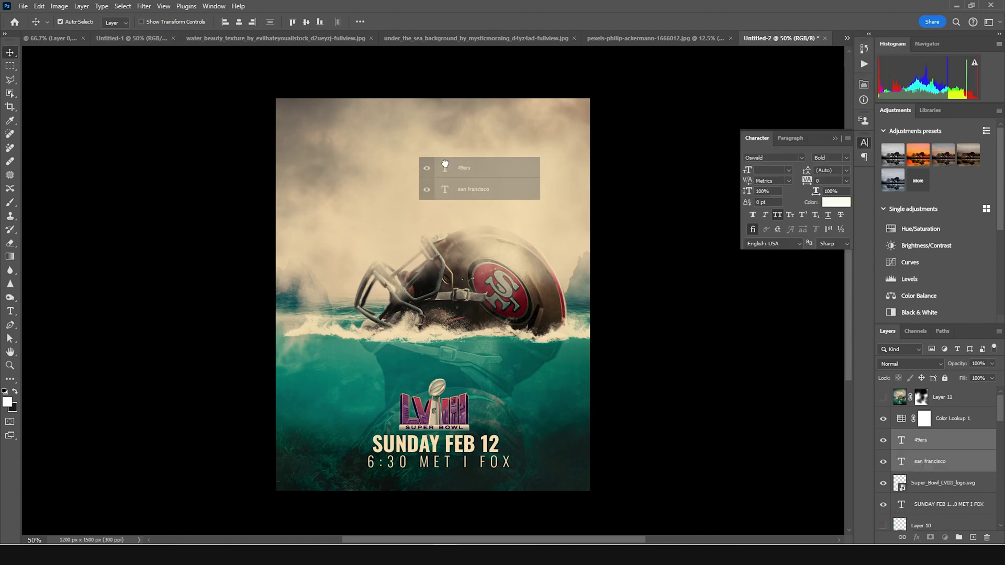
# Place the SAN FRANCISCO and 49ERS title text on the poster, enlarged in the sky above the helmet
pyautogui.moveTo(479, 179); pyautogui.dragTo(507, 214)
pyautogui.hotkey('ctrl', 't')
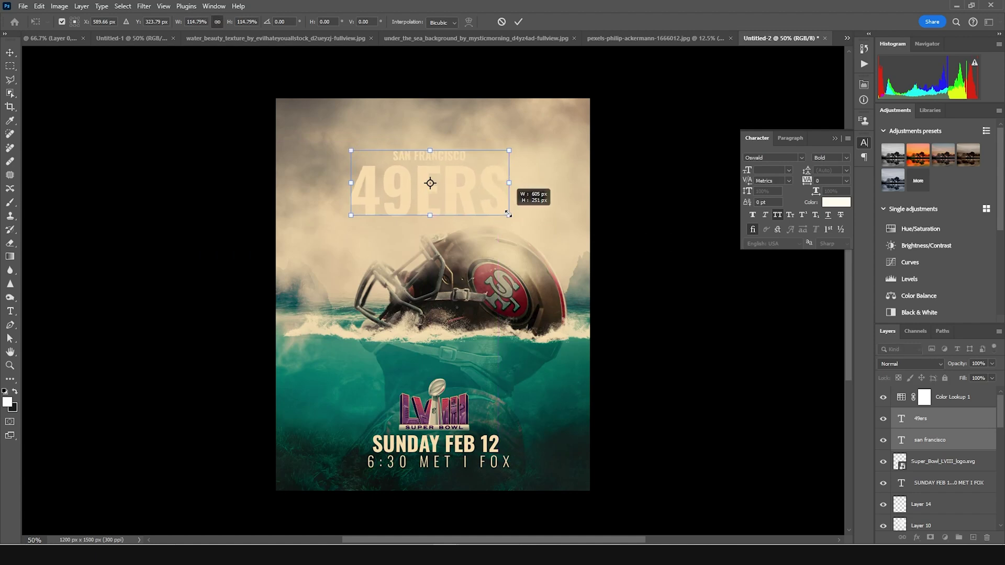
pyautogui.press('Return')
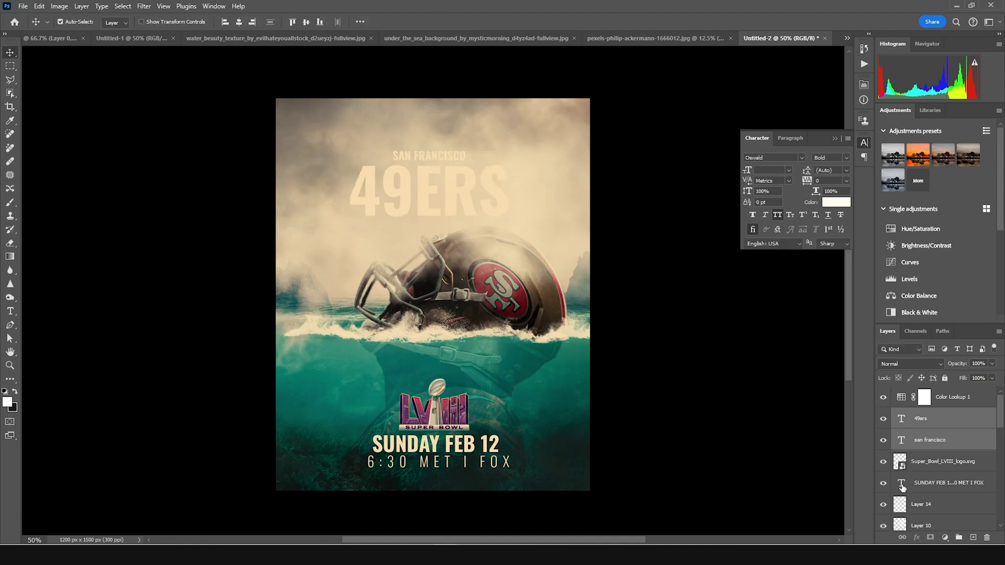
pyautogui.scroll(-3, 901, 486)
pyautogui.scroll(-2, 916, 492)
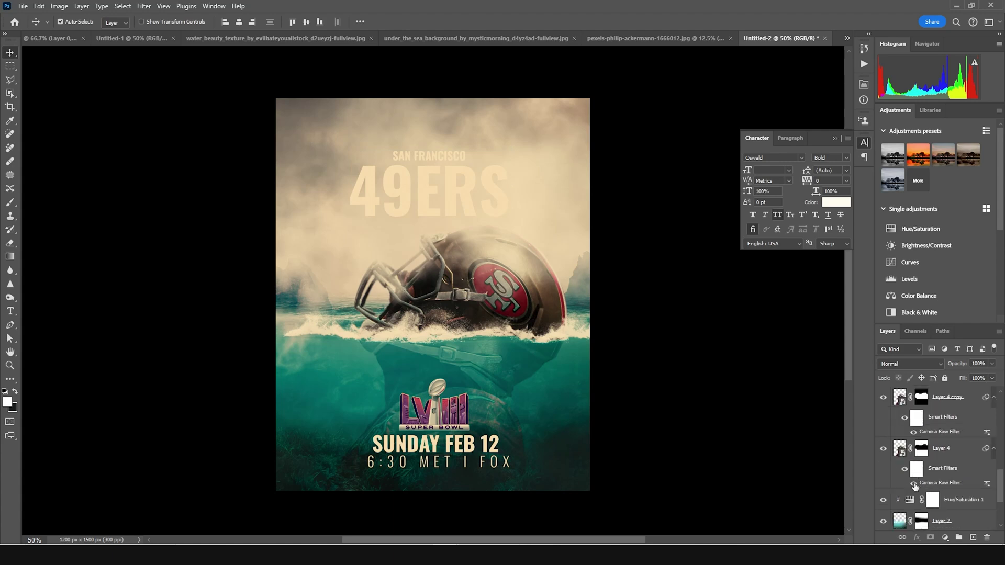
# Add a colorized Hue/Saturation layer above Layer 3 at hue 189, saturation 25
pyautogui.scroll(-5, 920, 501)
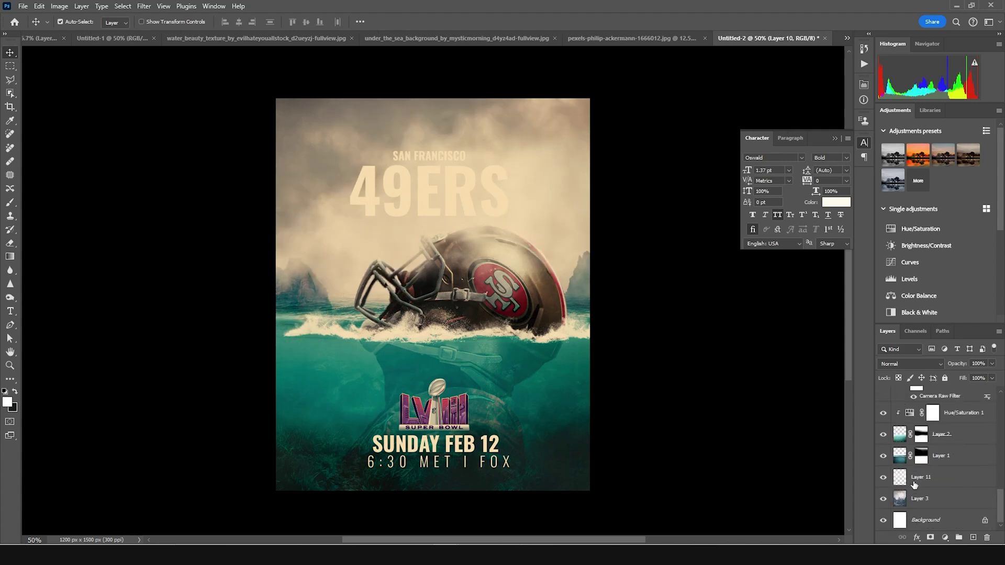
pyautogui.click(905, 498)
pyautogui.click(945, 537)
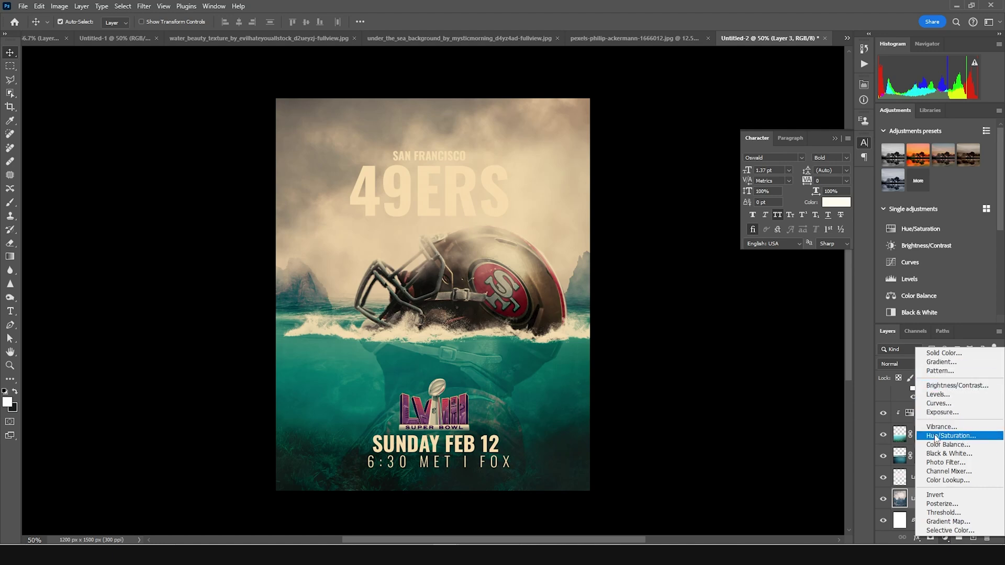
pyautogui.click(936, 437)
pyautogui.click(791, 211)
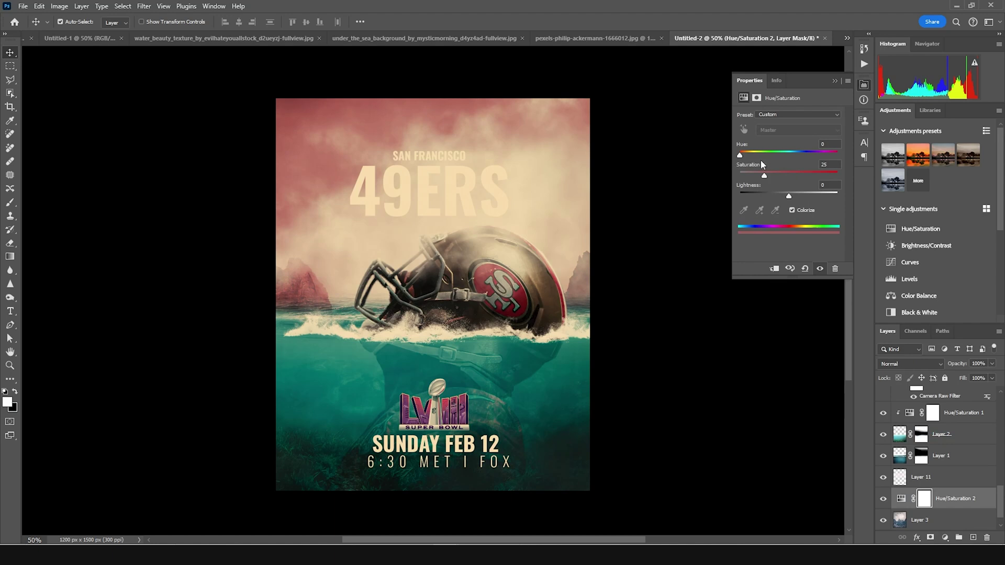
pyautogui.click(775, 153)
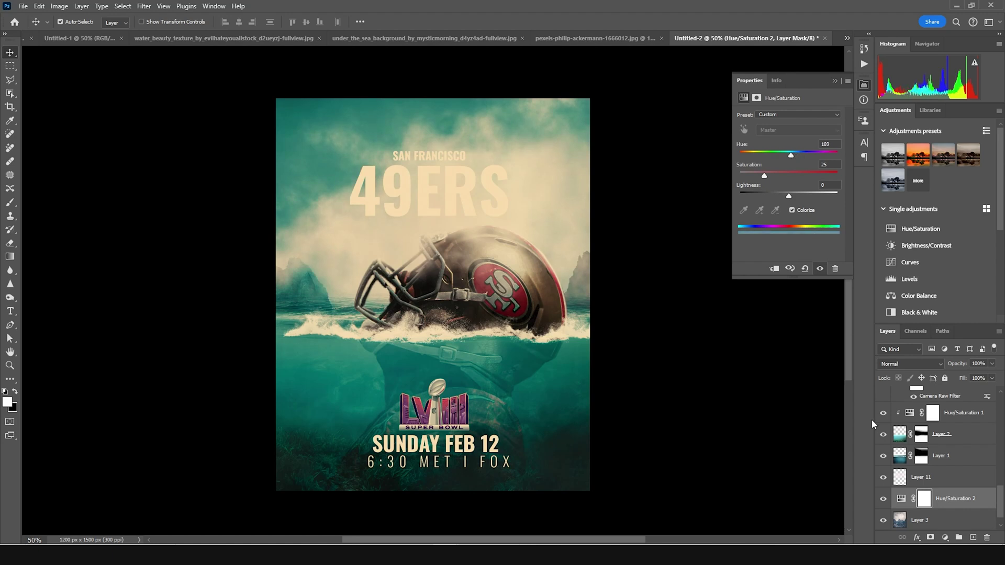
pyautogui.click(917, 434)
pyautogui.scroll(5, 915, 436)
pyautogui.scroll(3, 911, 433)
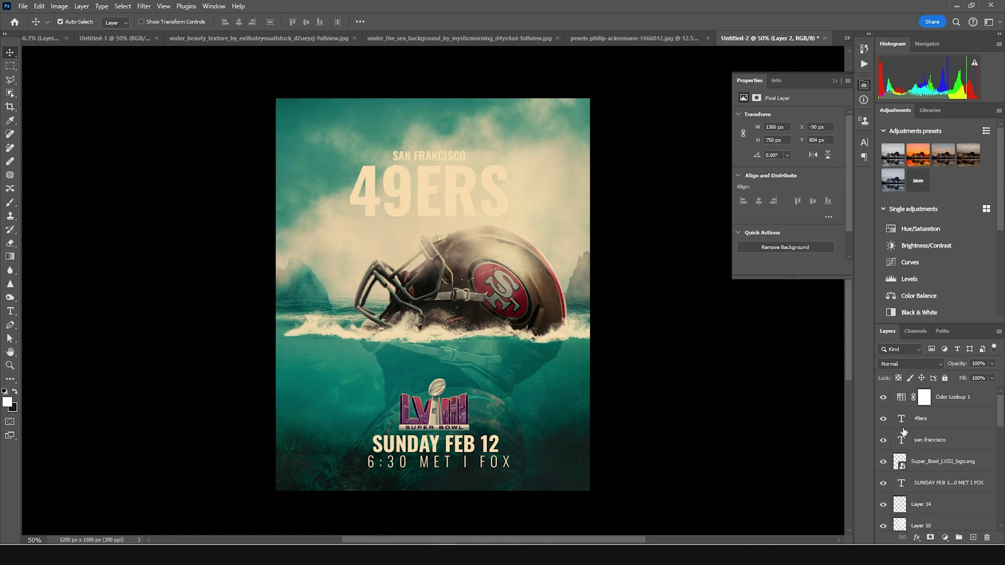
# Stamp all visible layers into a new merged top layer and open the Camera Raw Filter on it
pyautogui.click(903, 399)
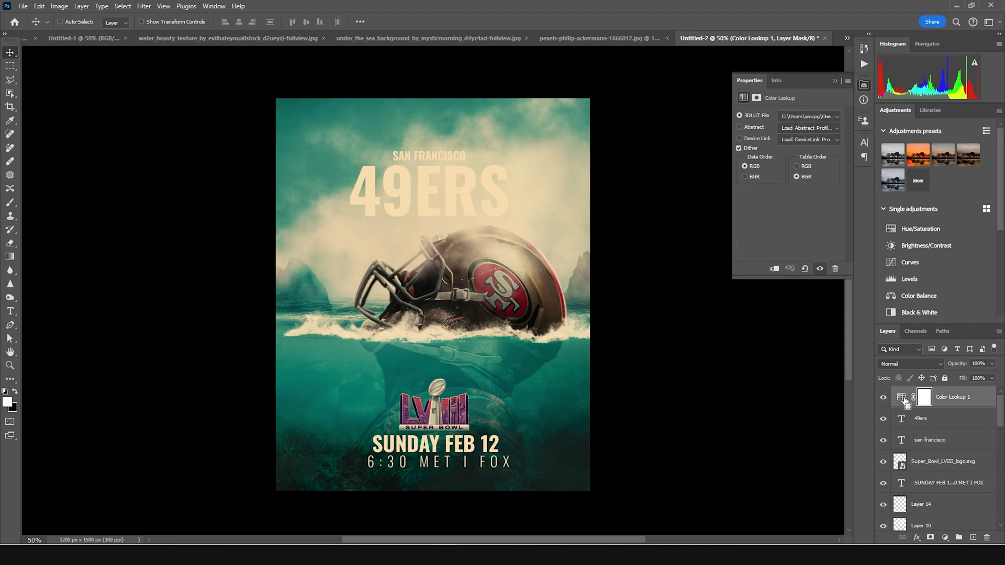
pyautogui.hotkey('ctrl', 'shift', 'alt', 'e')
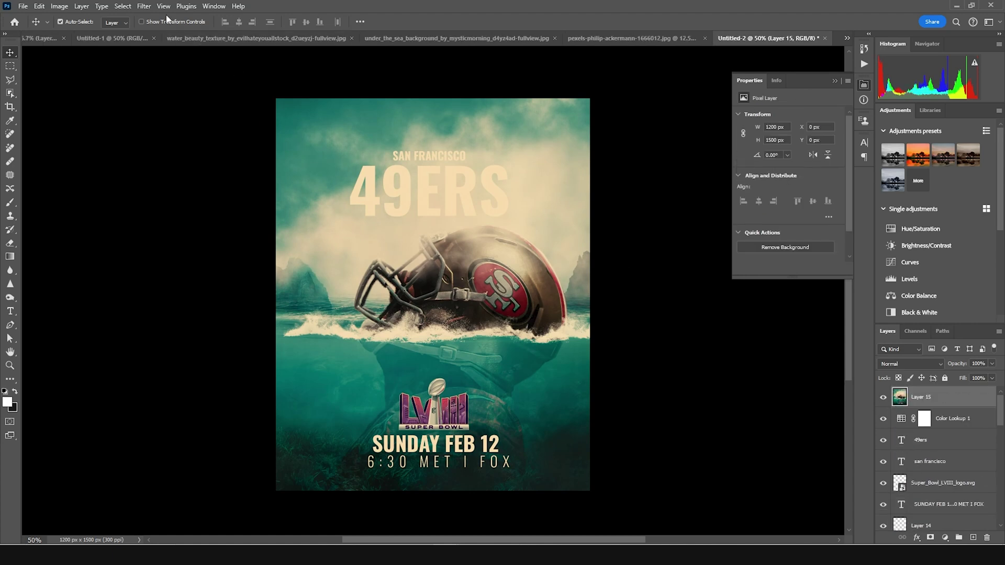
pyautogui.click(144, 5)
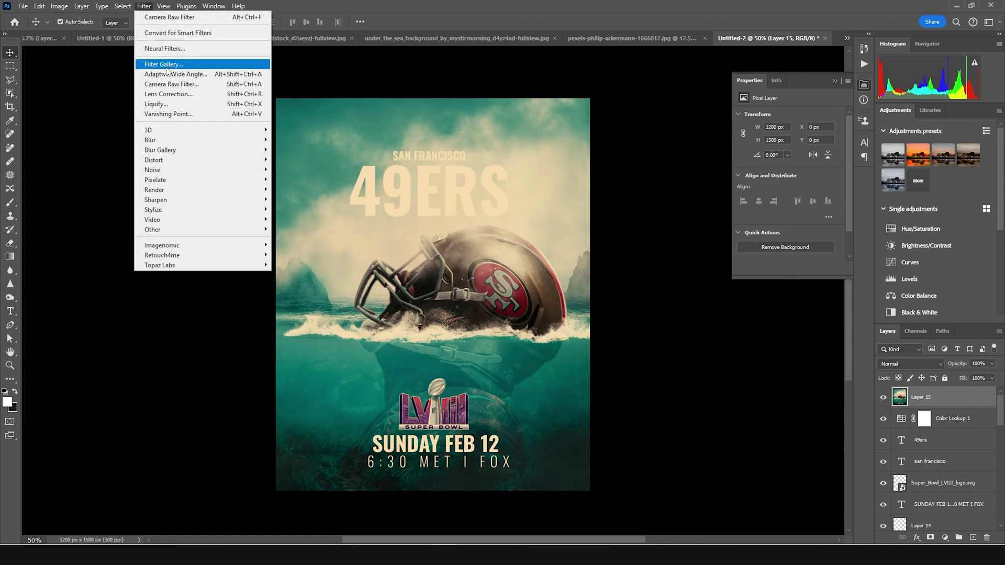
pyautogui.click(170, 84)
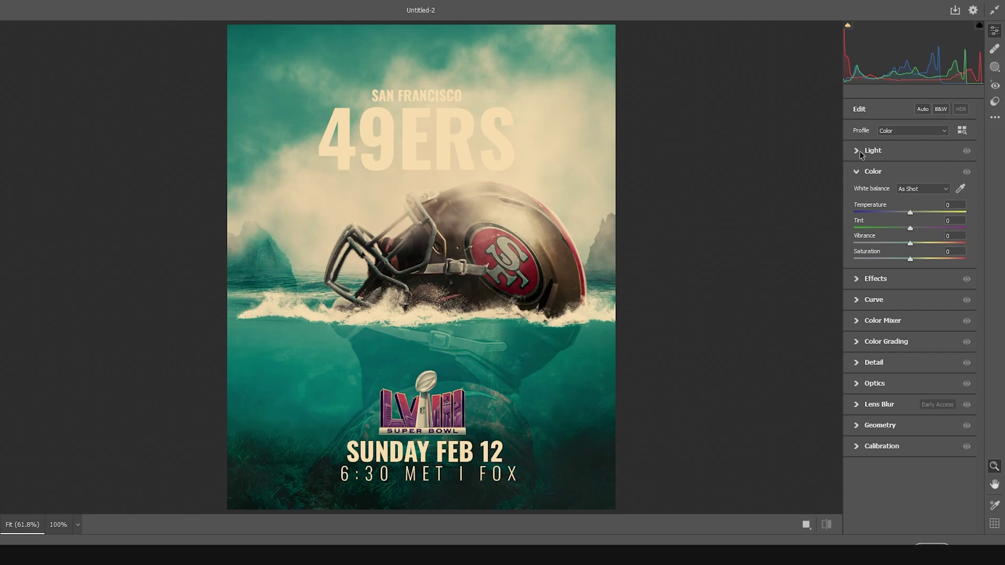
# Raise Clarity to +33, Texture to +21 and Dehaze to +6 in Camera Raw
pyautogui.click(861, 152)
pyautogui.click(857, 300)
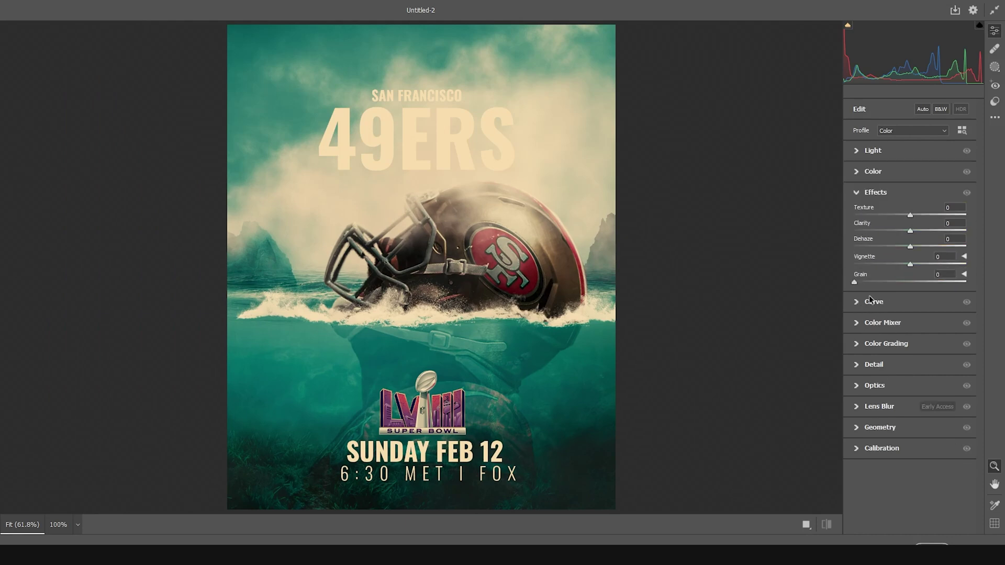
pyautogui.click(928, 230)
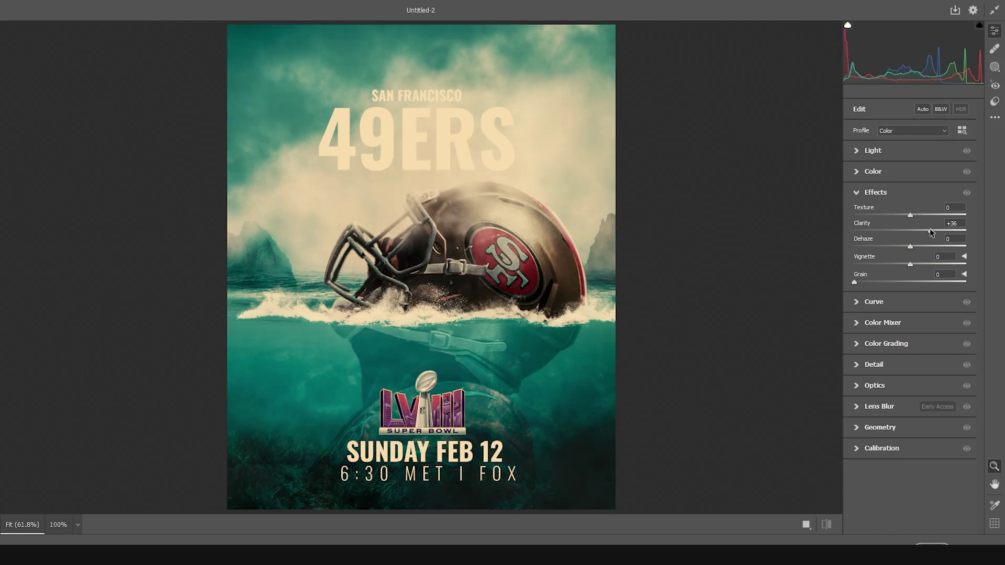
pyautogui.click(921, 214)
pyautogui.moveTo(910, 245); pyautogui.dragTo(916, 245)
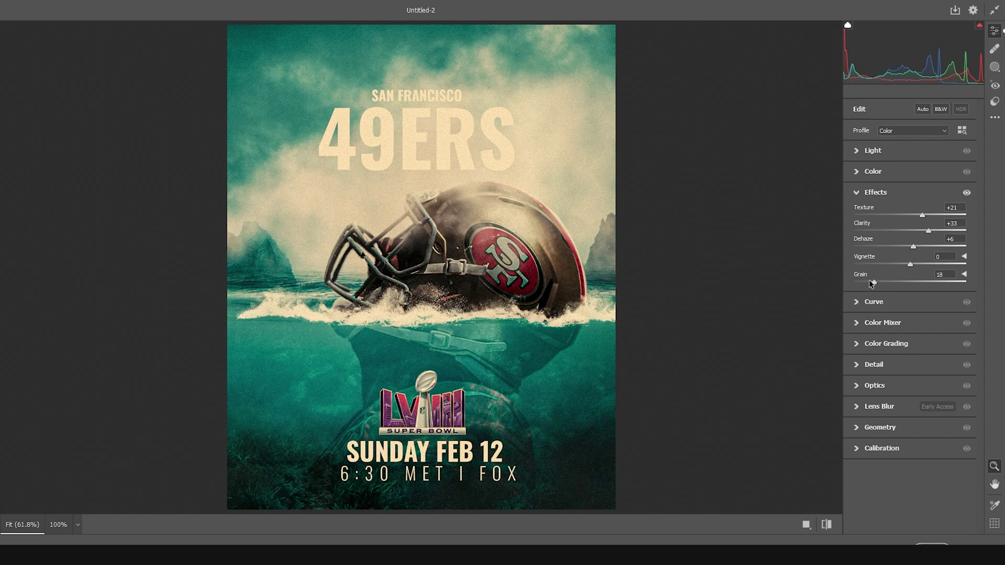
# Set a -36 vignette, lower Highlights to -21 and lift Shadows to +12
pyautogui.click(862, 387)
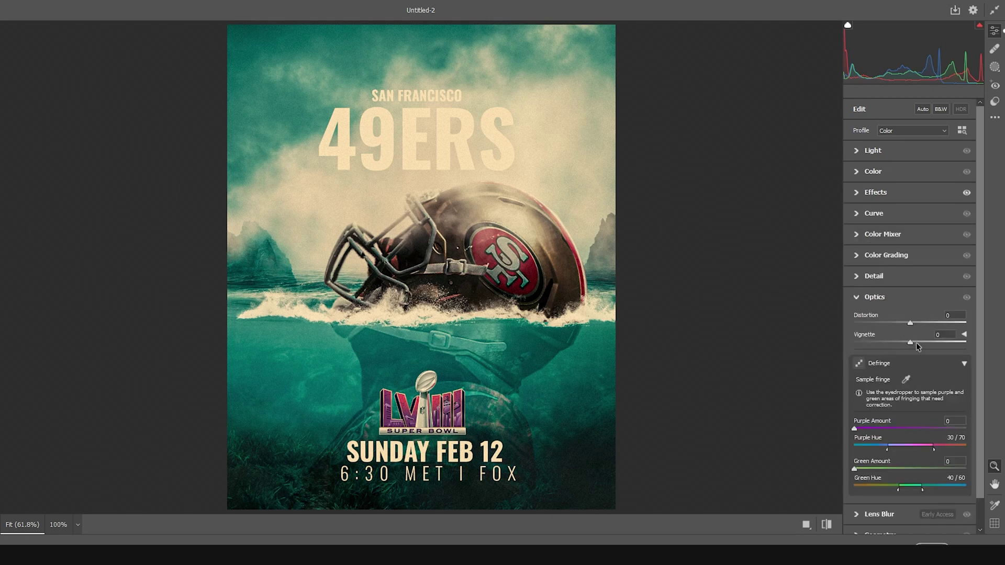
pyautogui.moveTo(916, 344); pyautogui.dragTo(890, 343)
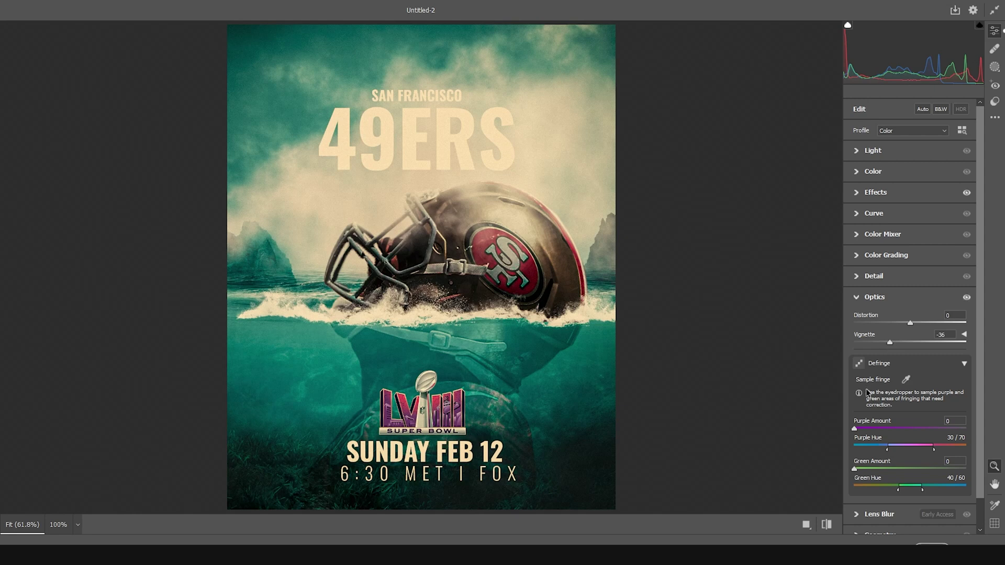
pyautogui.click(859, 154)
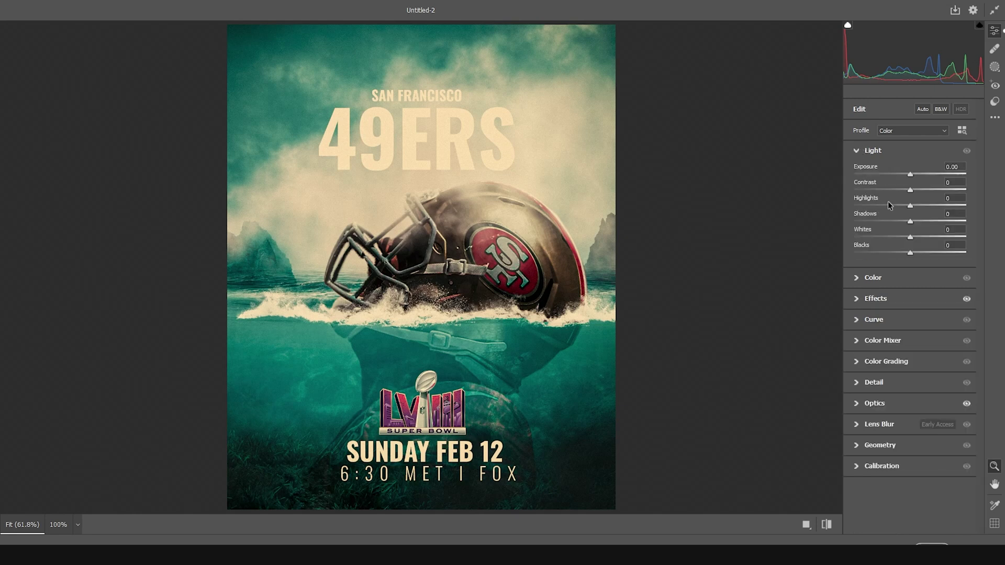
pyautogui.click(898, 206)
pyautogui.moveTo(910, 221); pyautogui.dragTo(915, 221)
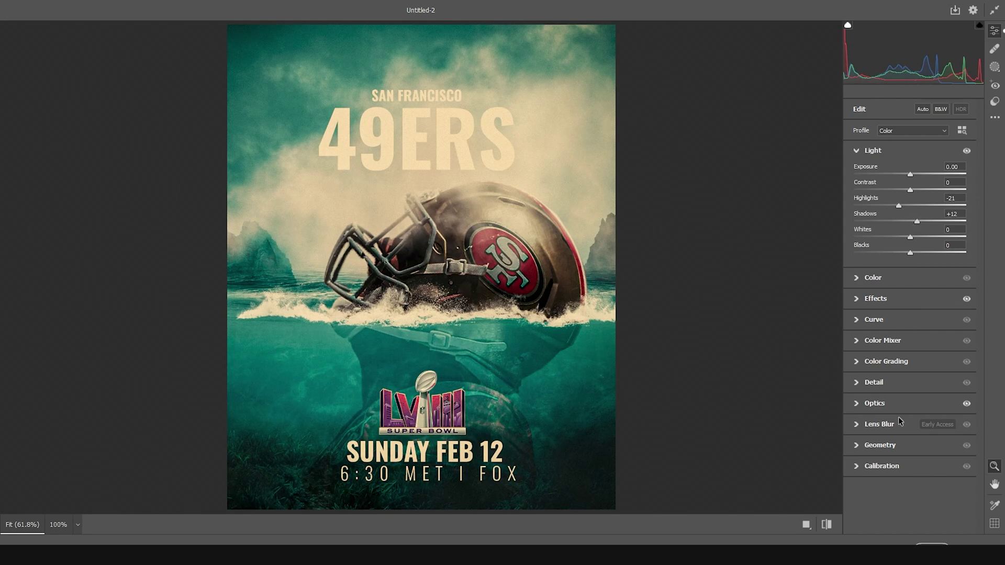